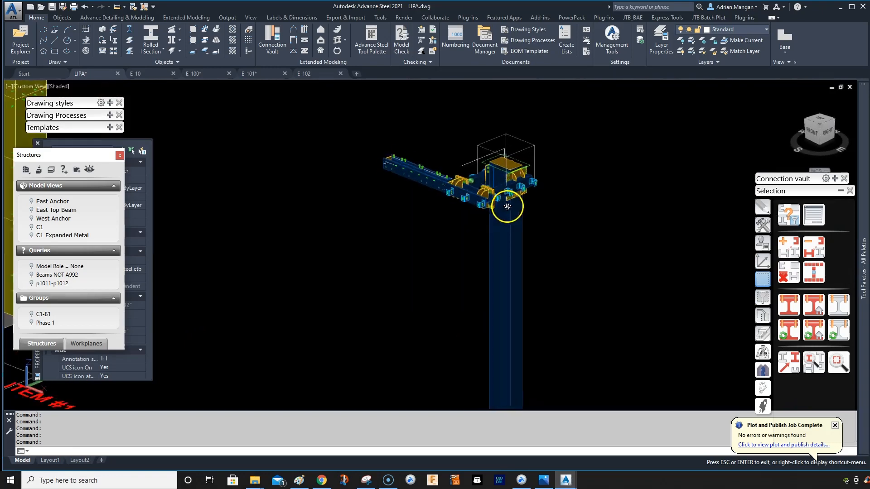
Review the section and naming marks of the short HSS beam on one side of the column's top
middle_click_drag(494, 188, 501, 186, "shift")
scroll(488, 216, "up", 3)
mouse_move(489, 216)
middle_mouse_down("shift")
mouse_move(513, 212)
mouse_move(489, 199)
middle_mouse_up("shift")
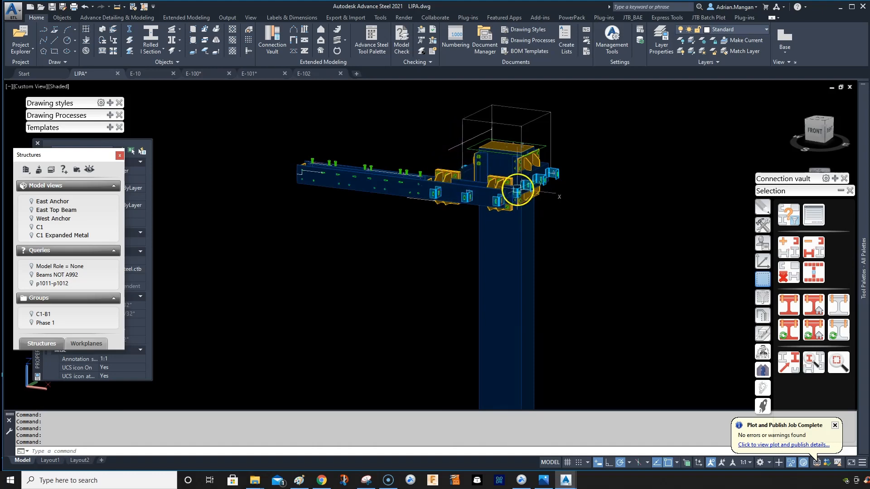
scroll(505, 300, "down", 4)
middle_click_drag(504, 287, 497, 193)
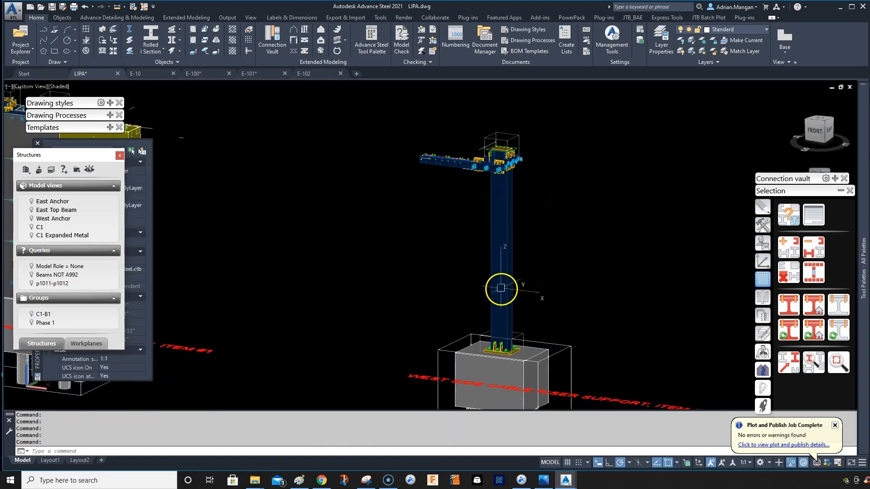
scroll(499, 146, "up", 6)
middle_click_drag(526, 146, 521, 156, "shift")
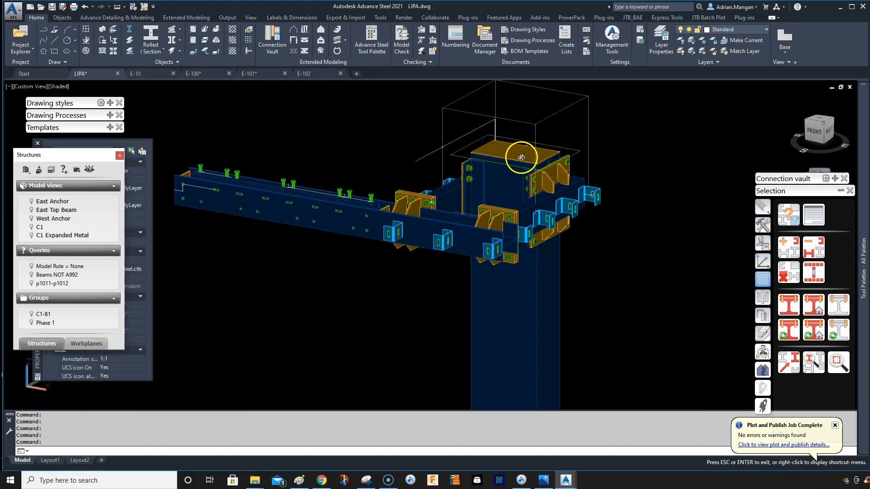
double_click(524, 200)
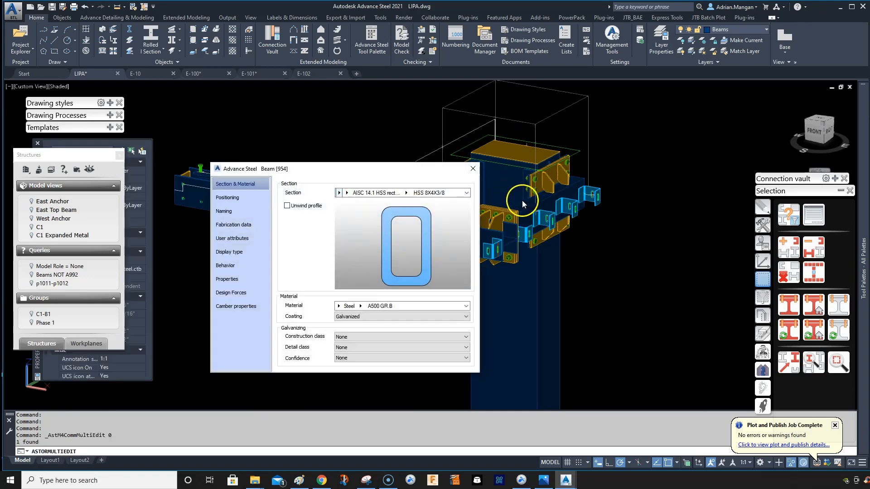
left_click(232, 214)
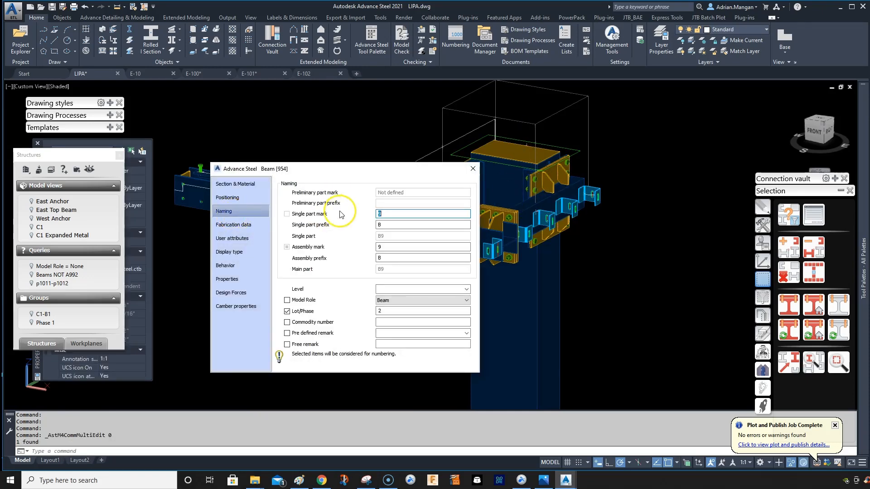
left_click(473, 169)
Review the part and assembly marks of the short HSS beam on the opposite side of the column
double_click(446, 192)
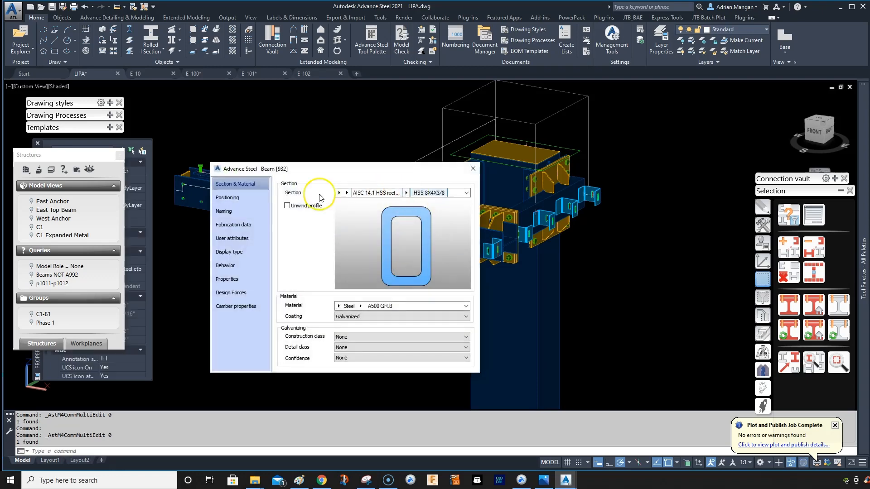
left_click(252, 216)
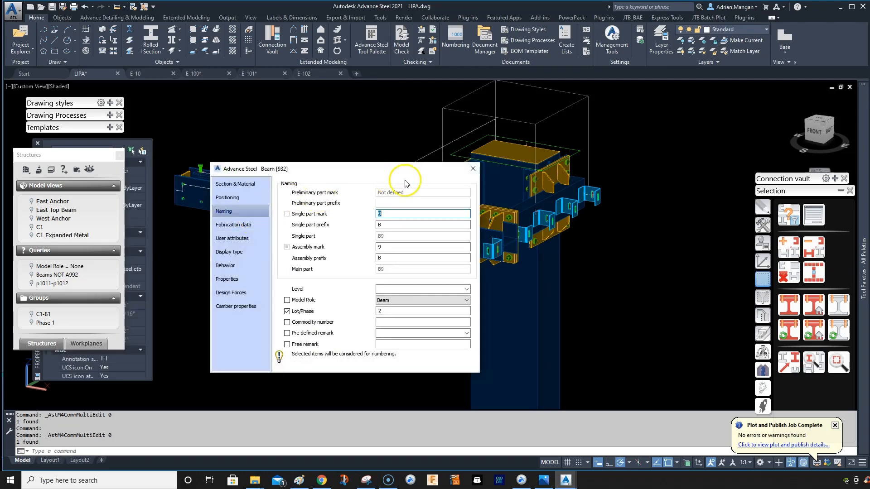
left_click(474, 169)
Mark all shop-connected parts of the top bracket's beams and select the marked objects
scroll(475, 227, "down", 2)
scroll(502, 214, "up", 4)
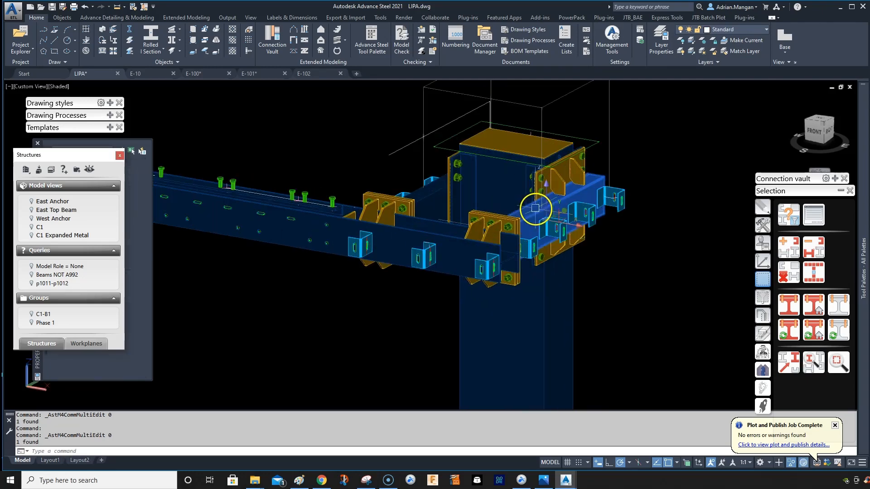
left_click(431, 219)
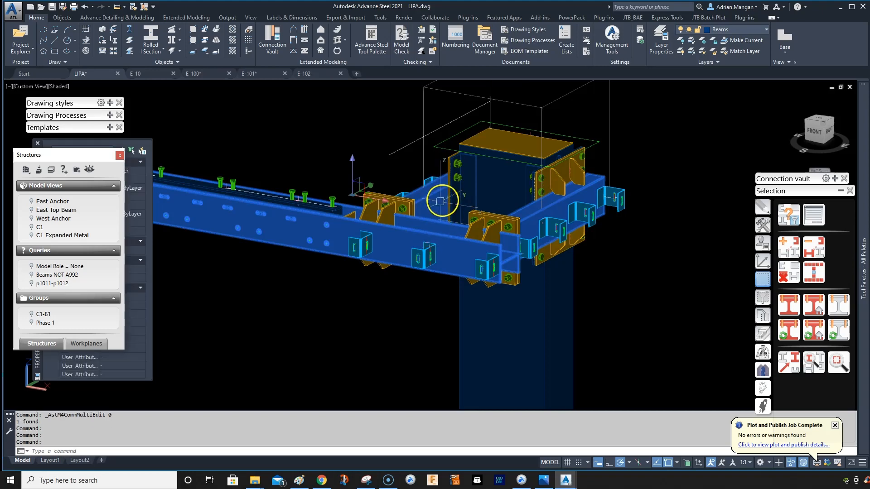
left_click(812, 332)
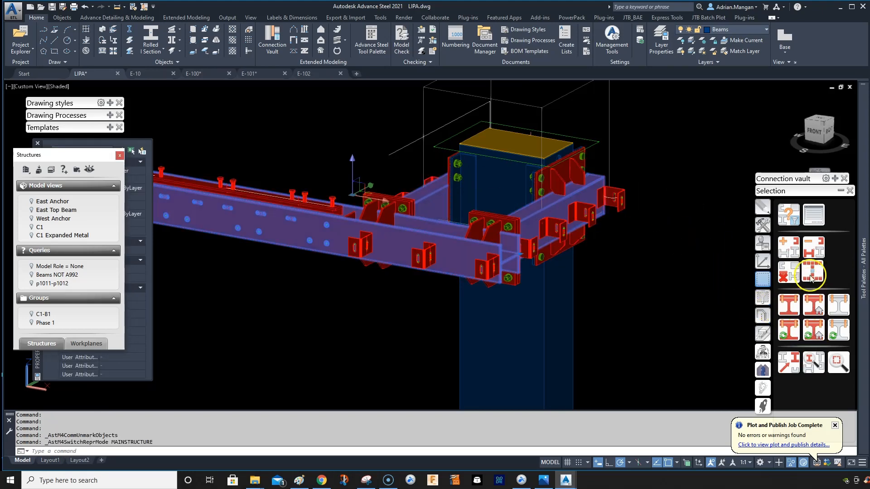
left_click(813, 273)
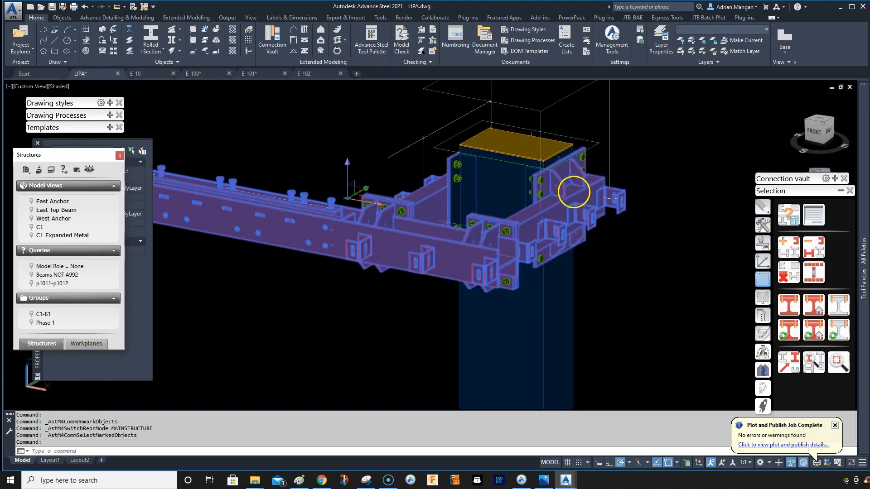
Add the column-side mounting plates to the selected bracket parts at the column's top
scroll(556, 177, "up", 3)
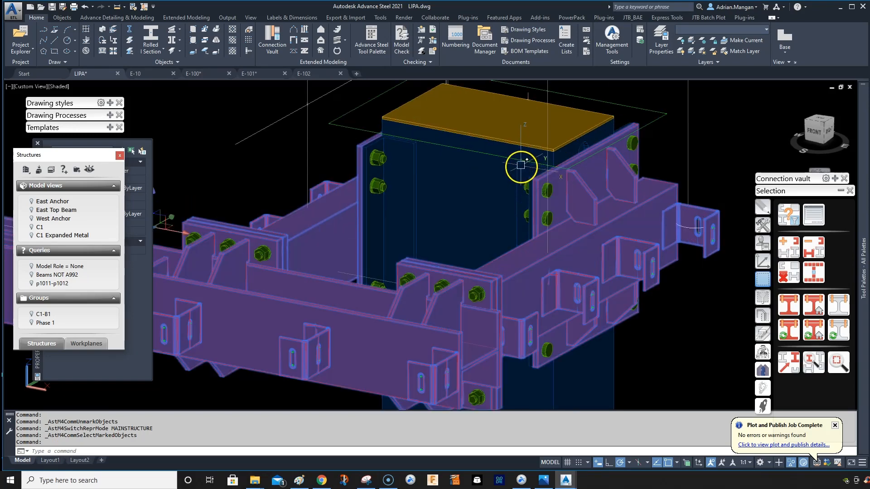
middle_click_drag(539, 169, 643, 183, "shift")
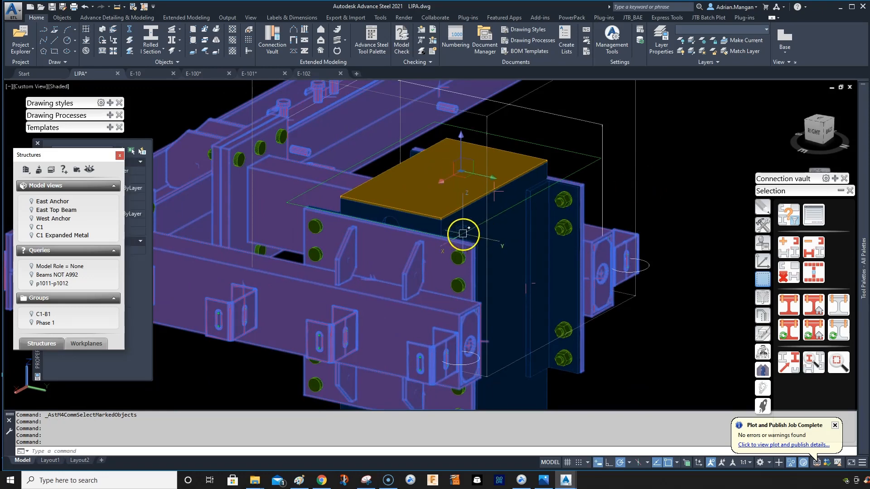
scroll(438, 232, "up", 3)
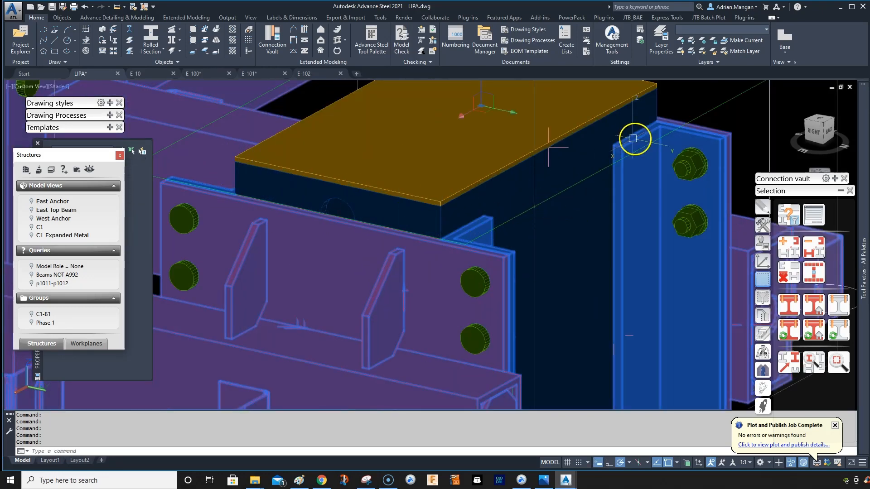
scroll(568, 140, "down", 2)
scroll(472, 105, "up", 5)
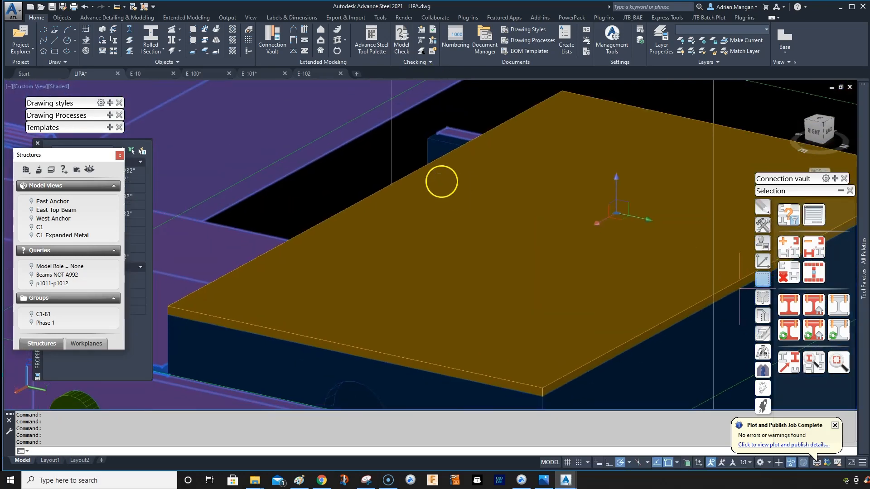
scroll(463, 193, "down", 5)
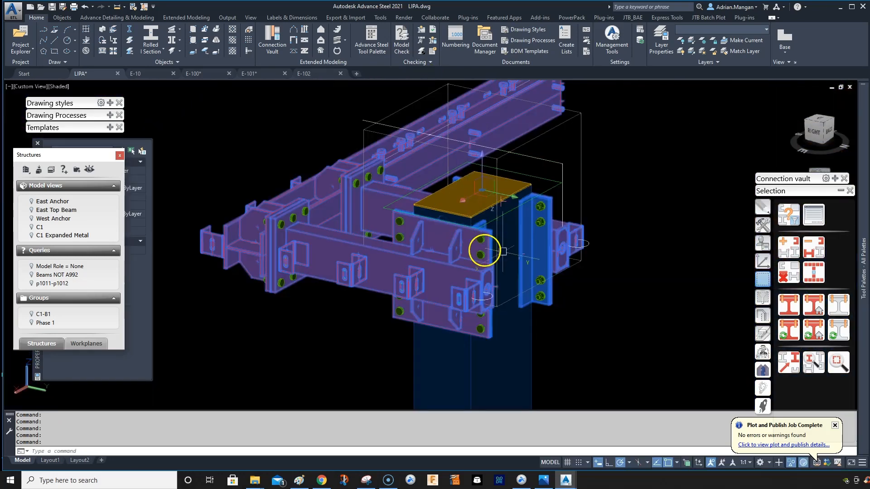
middle_click_drag(476, 264, 500, 237)
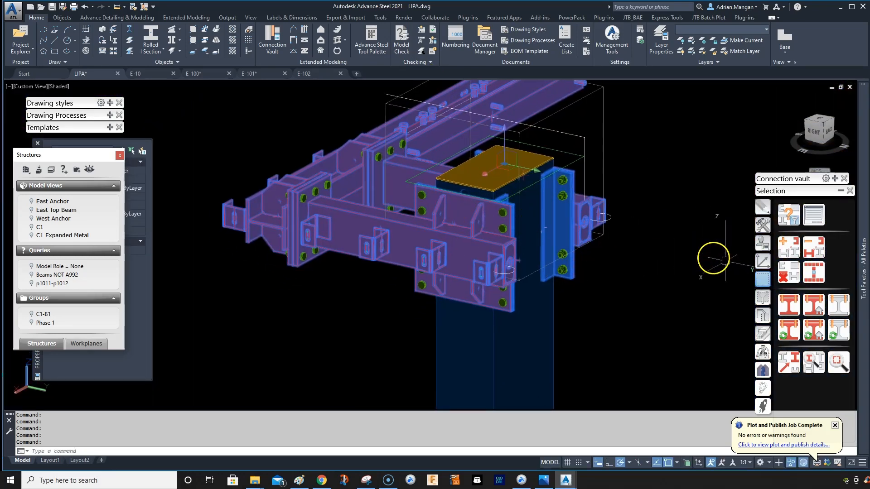
Start a Transform elements copy of the selected parts and pick two level points beside the column for a Z distance of -4' 1 1/2"
left_click(763, 225)
left_click(819, 209)
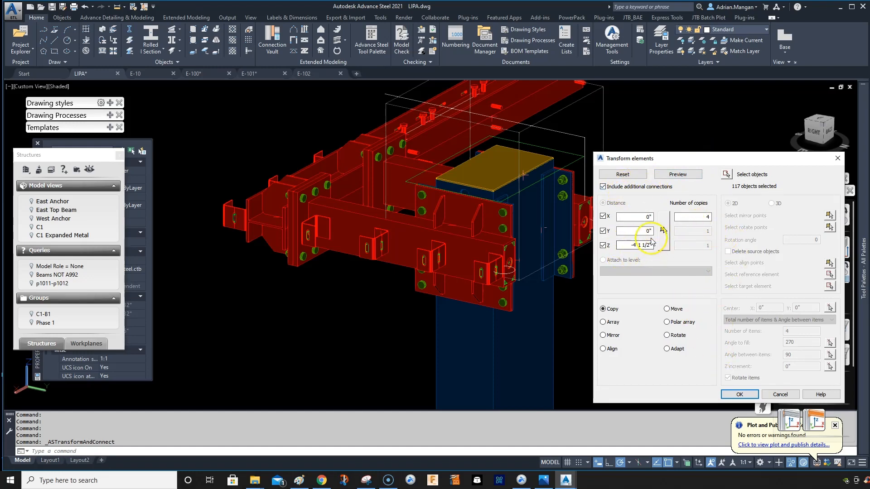
left_click(663, 230)
middle_click_drag(624, 287, 596, 138)
left_click(568, 336)
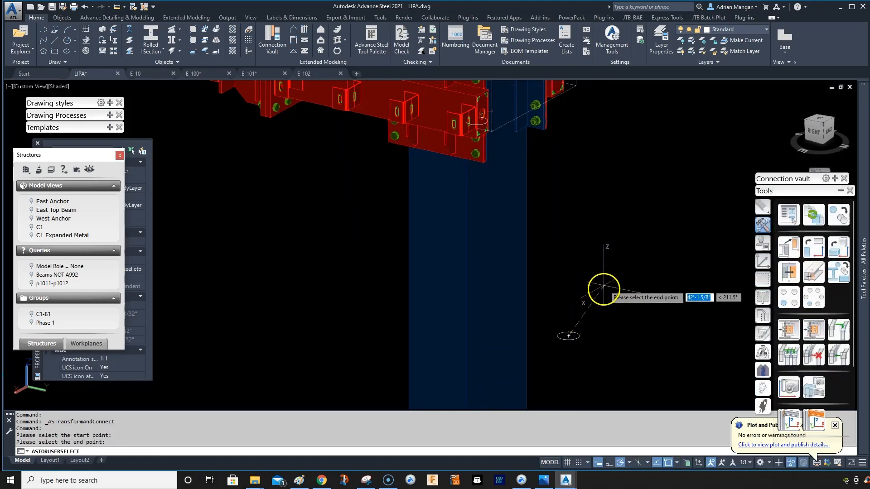
middle_click_drag(607, 287, 588, 189)
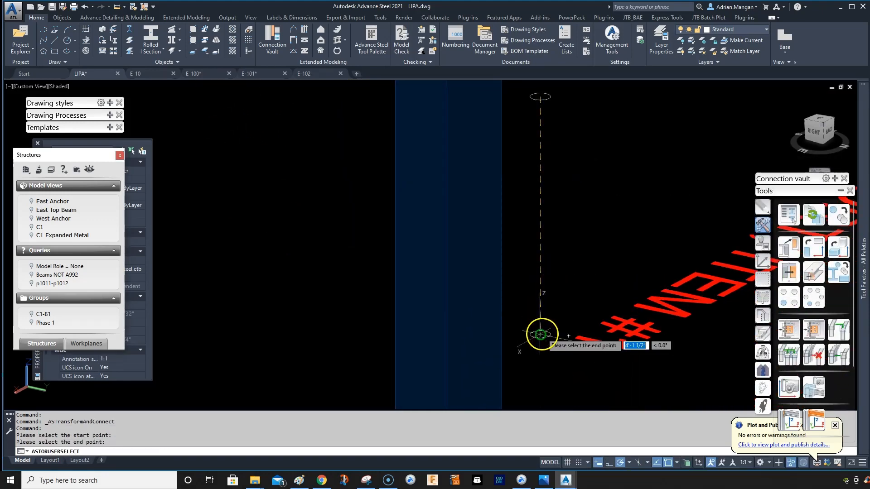
left_click(539, 335)
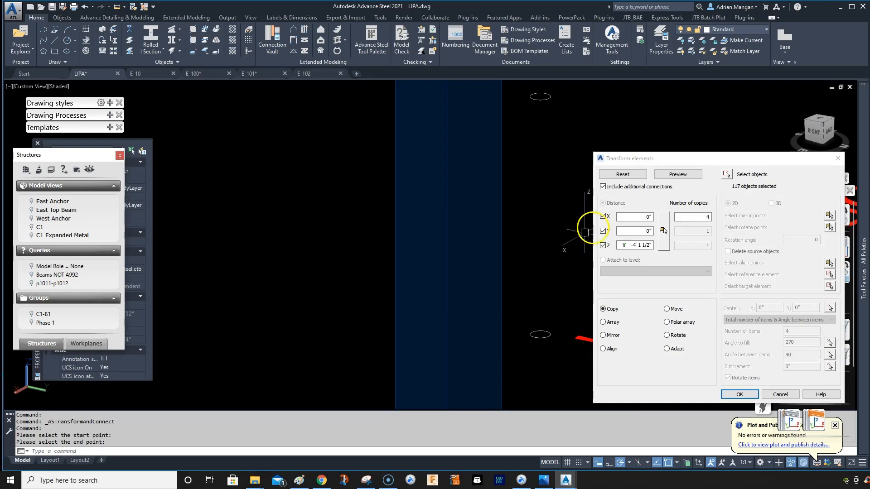
Preview the four copies of the bracket down the column and accept them
left_click(678, 175)
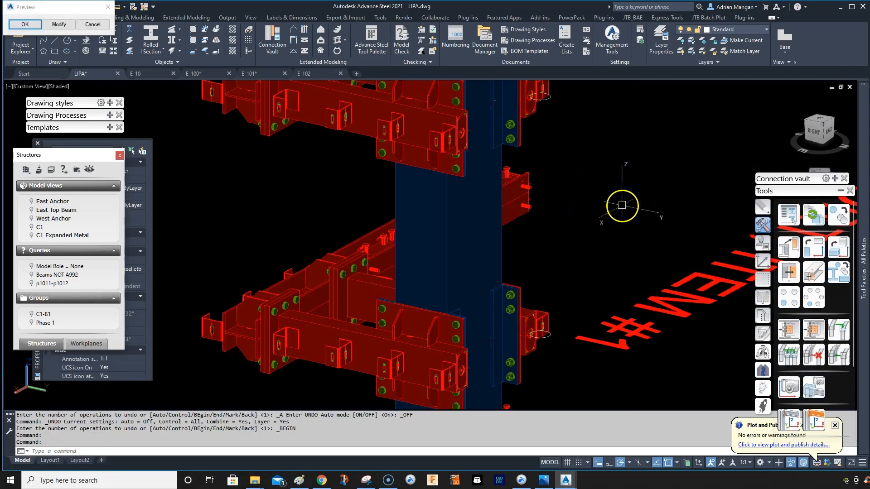
scroll(615, 207, "down", 3)
middle_click_drag(593, 206, 475, 177, "shift")
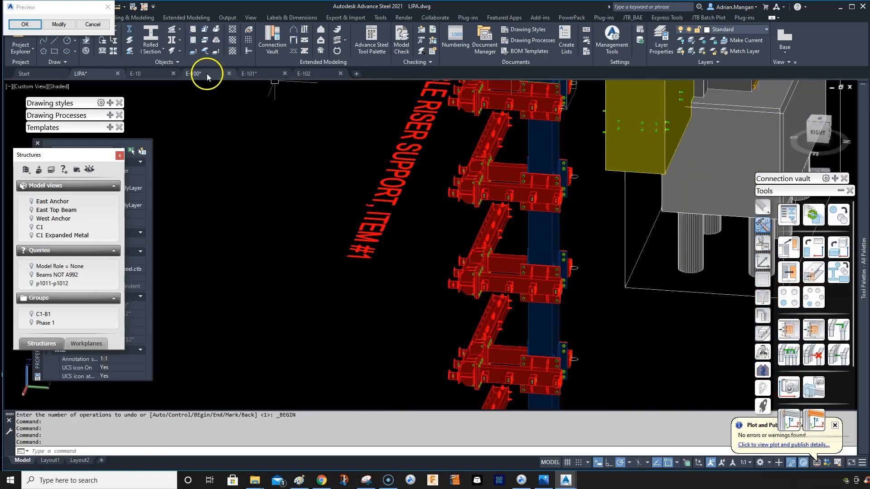
left_click(88, 28)
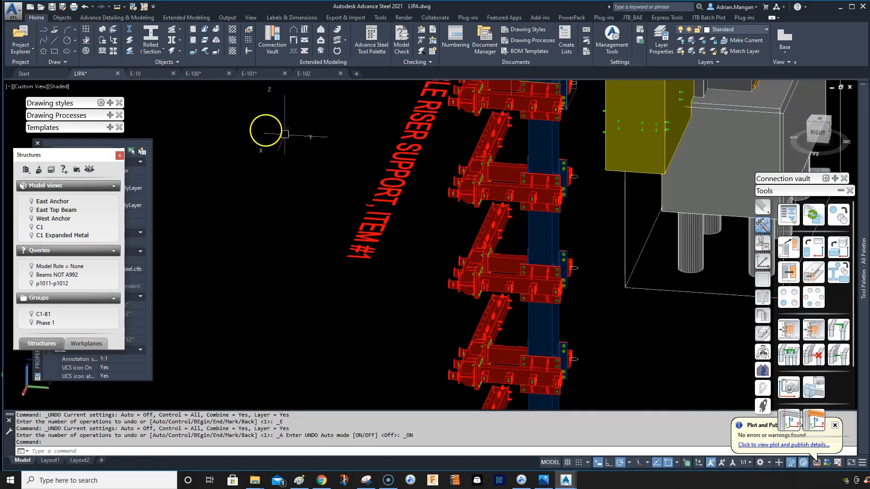
middle_click_drag(485, 180, 628, 171, "shift")
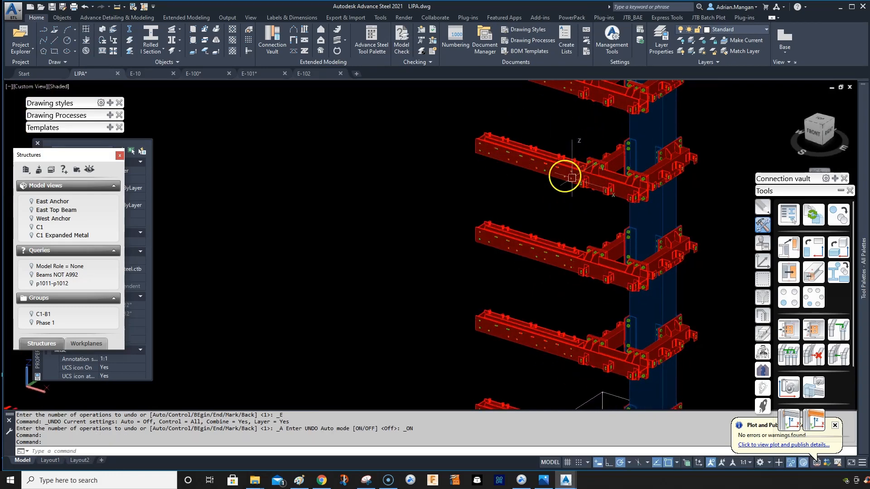
scroll(594, 265, "down", 2)
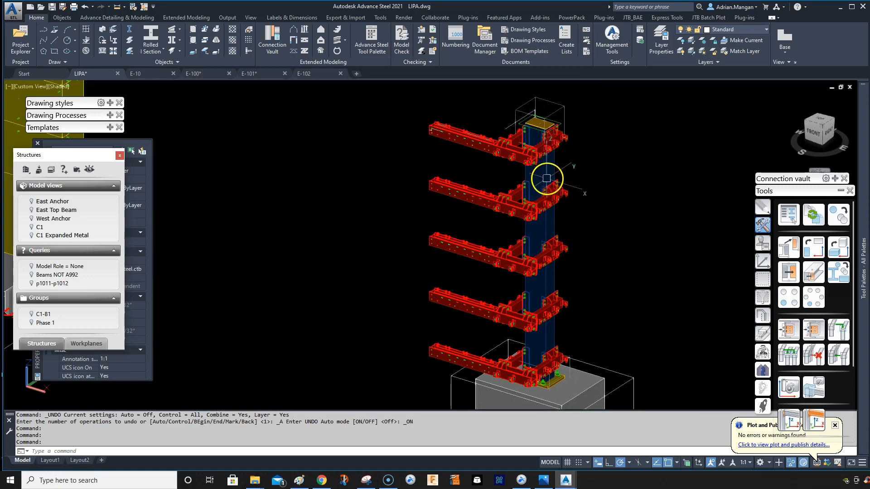
scroll(547, 178, "up", 3)
Mark the column together with all parts shop-connected to it
left_click(763, 279)
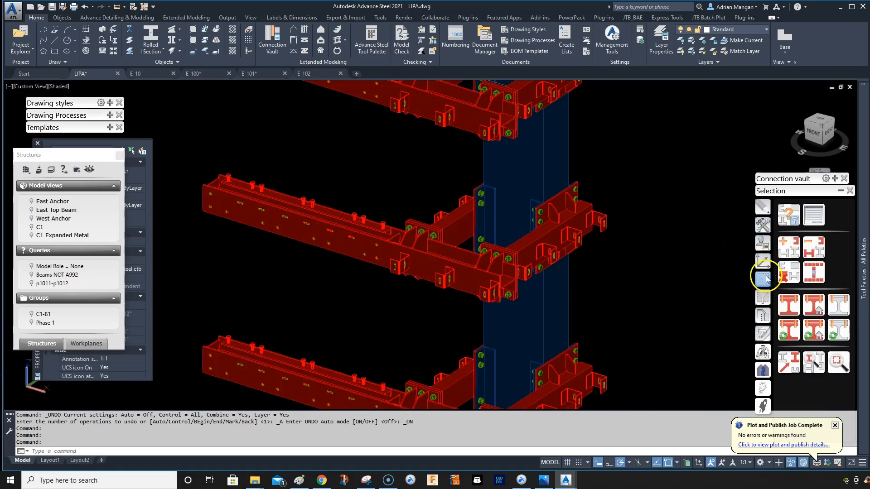
left_click(789, 305)
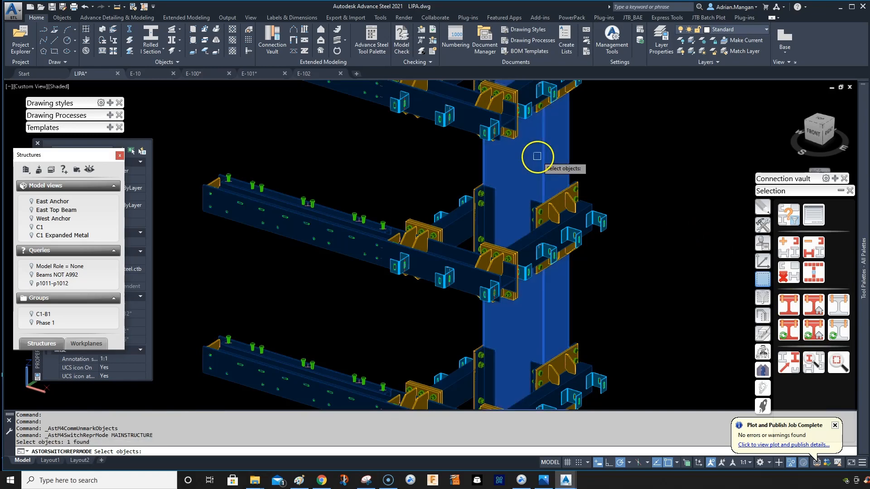
left_click(538, 156)
middle_click_drag(594, 173, 452, 231, "shift")
right_click(455, 202)
scroll(456, 202, "down", 4)
key("Escape")
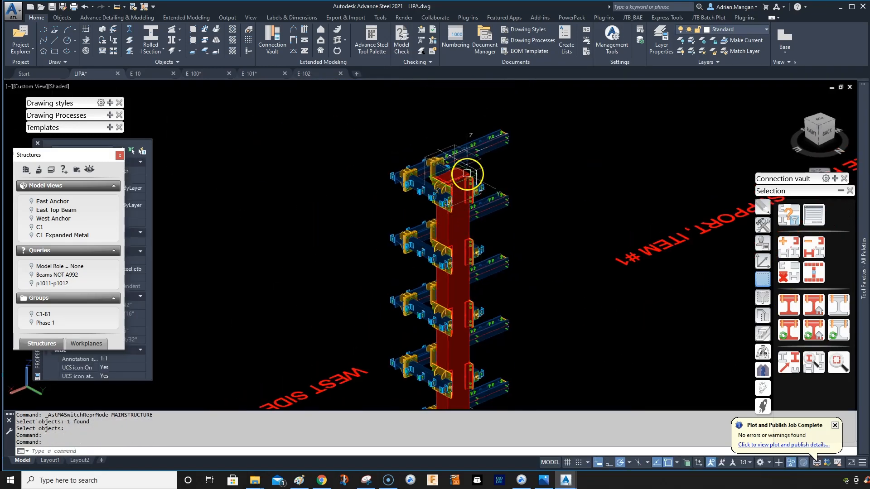
Examine the marked plates along the column down to its base plate, and clear the marking
scroll(469, 183, "up", 3)
middle_click_drag(455, 320, 495, 157)
scroll(523, 314, "down", 2)
middle_click_drag(523, 314, 546, 235)
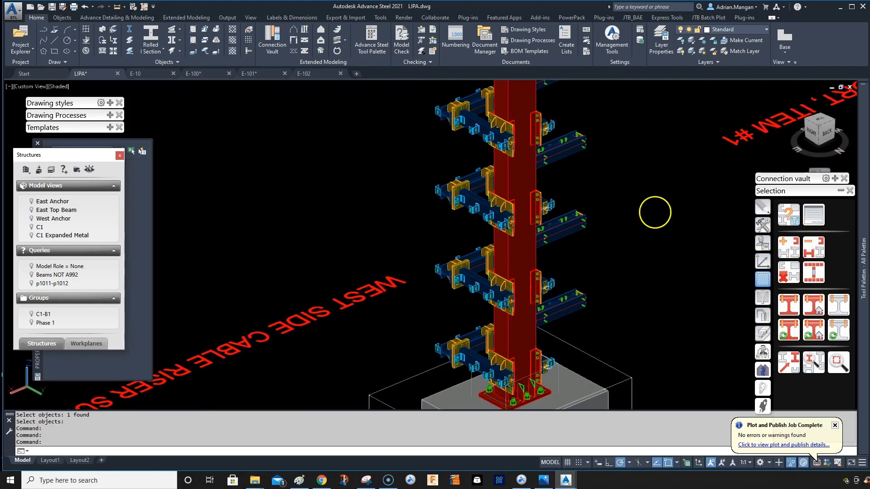
left_click(791, 272)
middle_click_drag(628, 222, 701, 217, "shift")
left_click(577, 294)
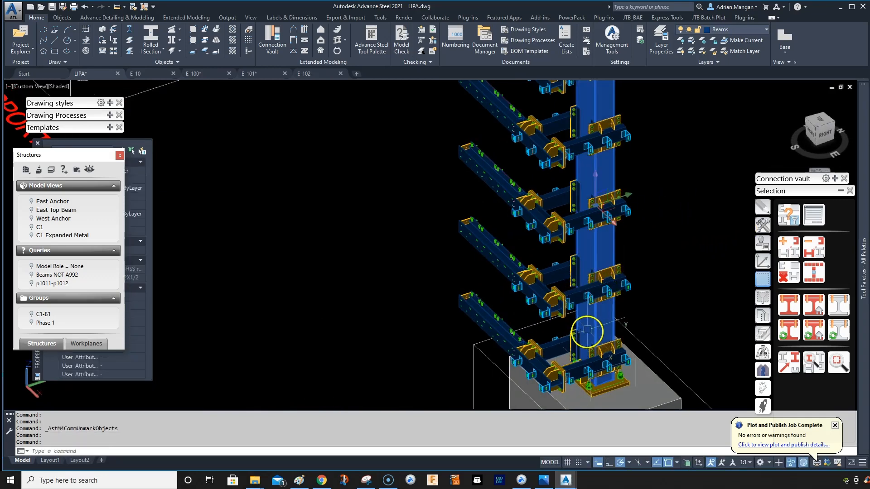
scroll(589, 308, "up", 1)
scroll(594, 310, "down", 5)
key("Escape")
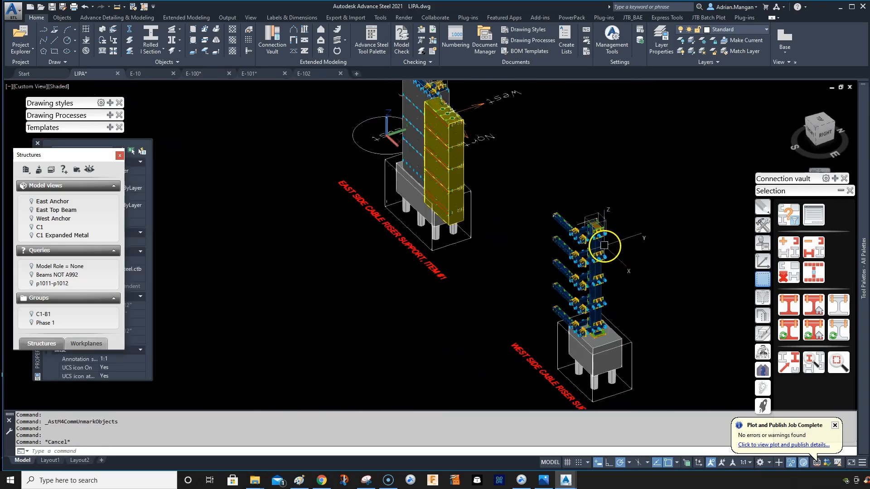
Select the cross beams on both sides of the west column at every bracket level down to the base
middle_click_drag(605, 249, 648, 237, "shift")
scroll(661, 178, "up", 3)
scroll(661, 178, "up", 5)
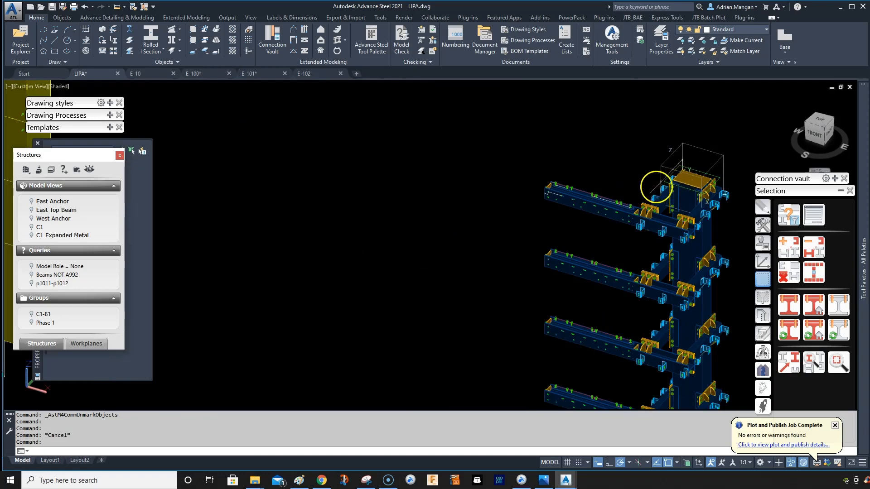
left_click(604, 183)
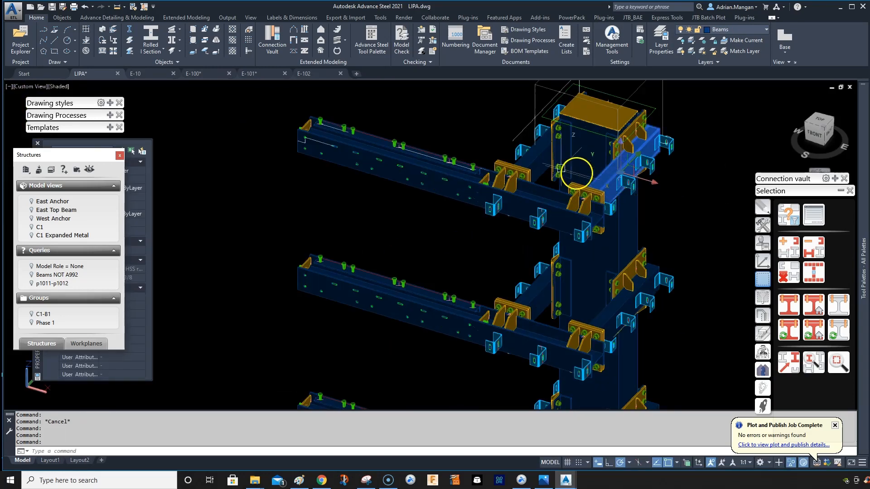
left_click(541, 159)
left_click(539, 294)
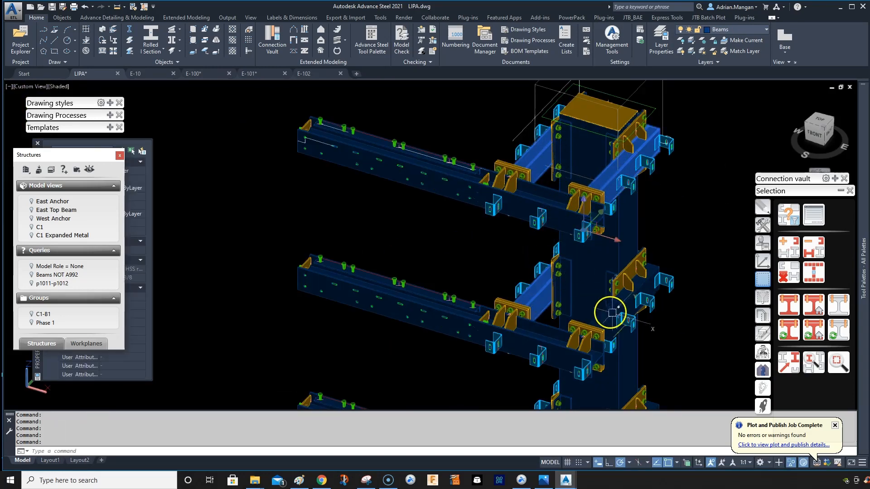
left_click(607, 319)
middle_click_drag(607, 320, 485, 147)
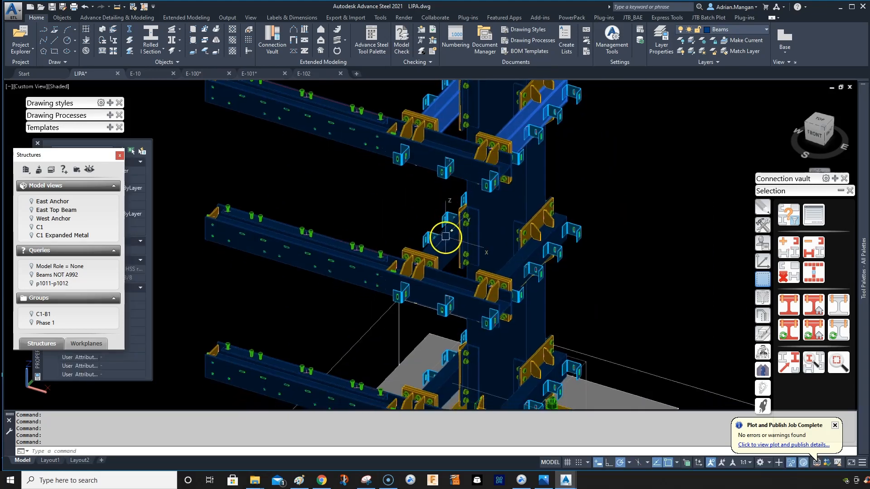
middle_click_drag(521, 266, 582, 140)
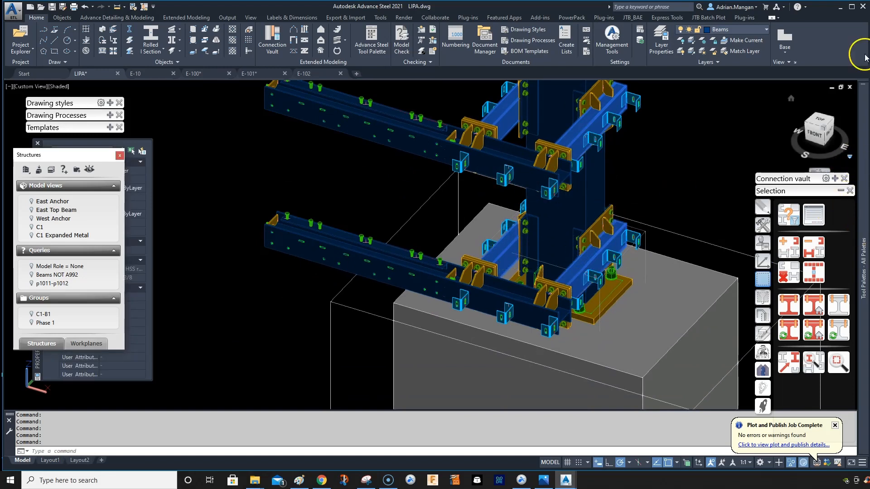
Mark the selected cross beams together with all their shop-connected parts and select everything that is marked
left_click(792, 230)
left_click(818, 285)
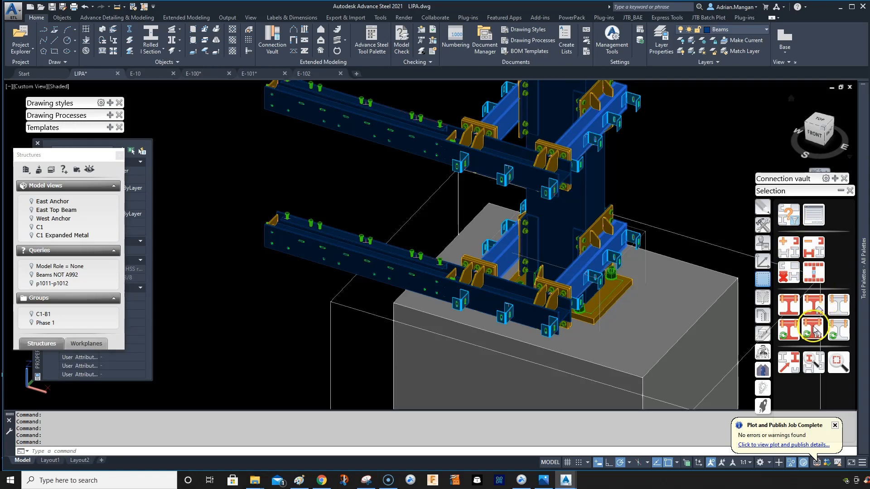
left_click(810, 270)
middle_click_drag(641, 193, 523, 276)
scroll(568, 149, "down", 1)
scroll(522, 276, "down", 1)
middle_click_drag(564, 198, 523, 214)
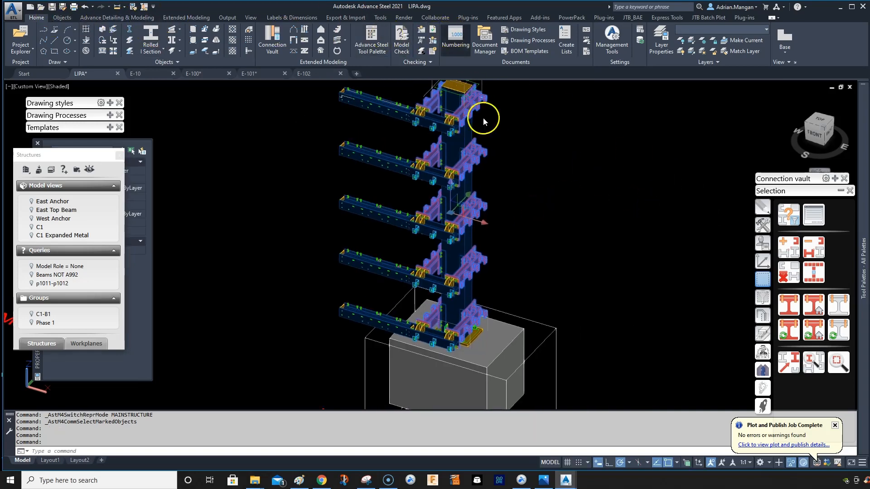
Run the numbering on the model, set the results list clear of the column, and remove the marking
left_click(399, 368)
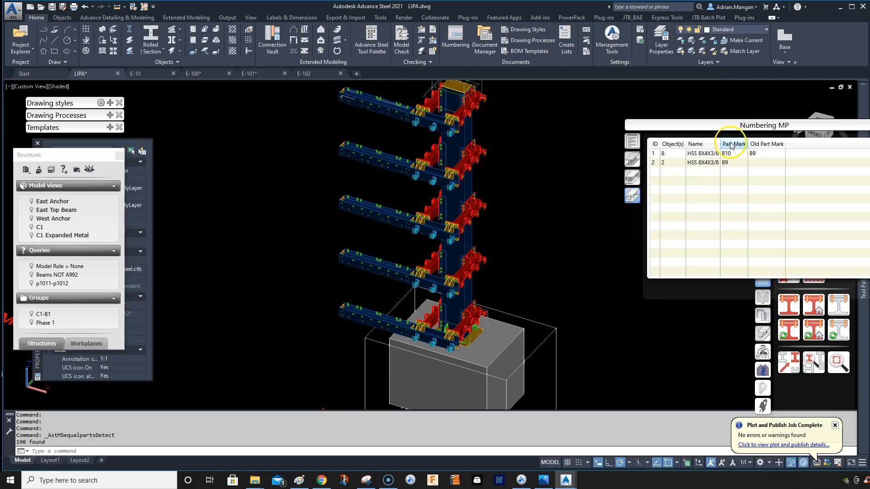
left_click_drag(719, 131, 641, 129)
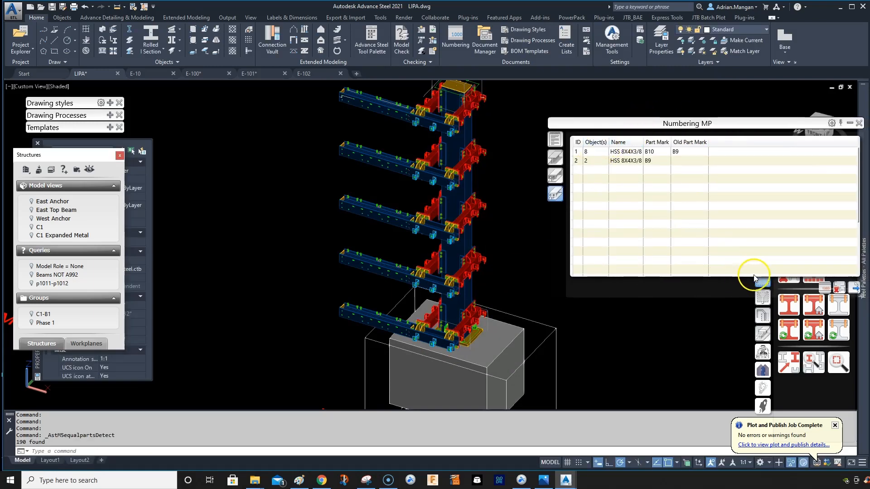
left_click_drag(748, 132, 712, 48)
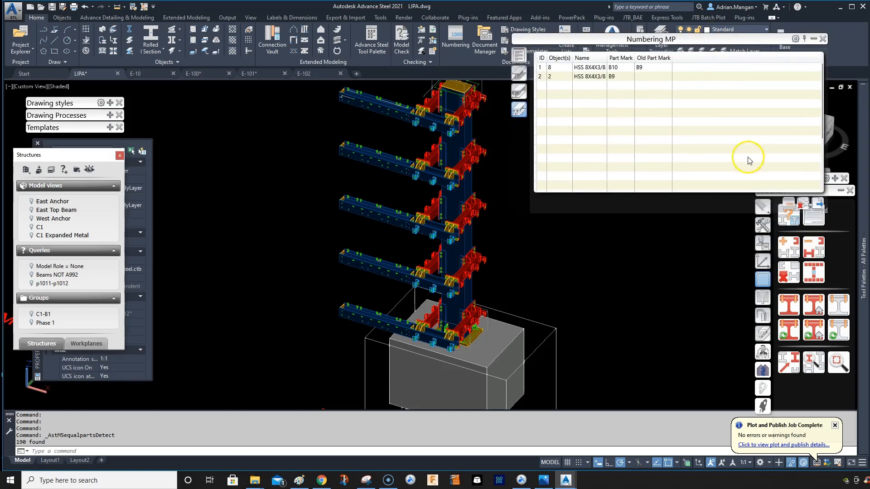
left_click(789, 273)
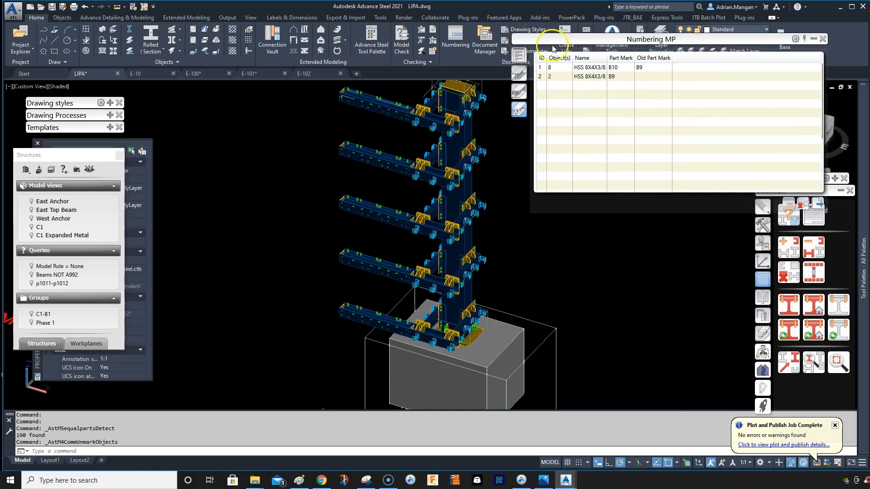
Mark the B9 and the B10 beams from the numbering results, compare them along the column, and close the results
left_click(551, 77)
left_click(555, 67)
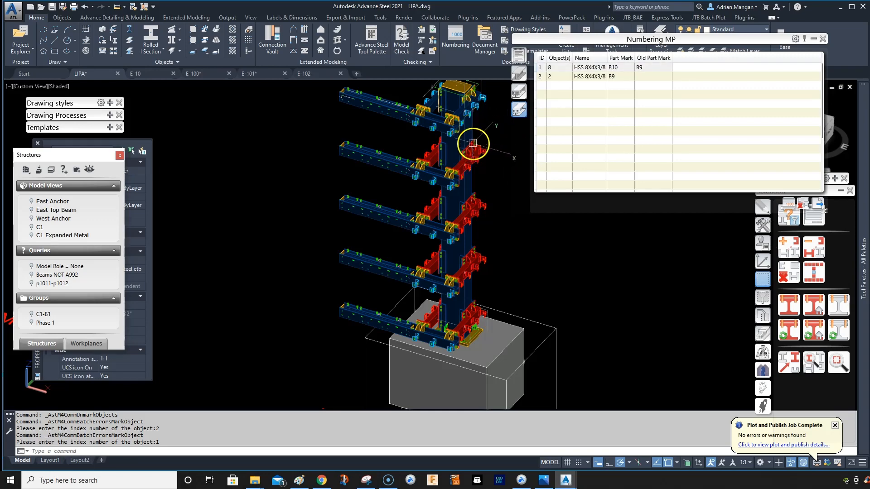
scroll(455, 108, "up", 4)
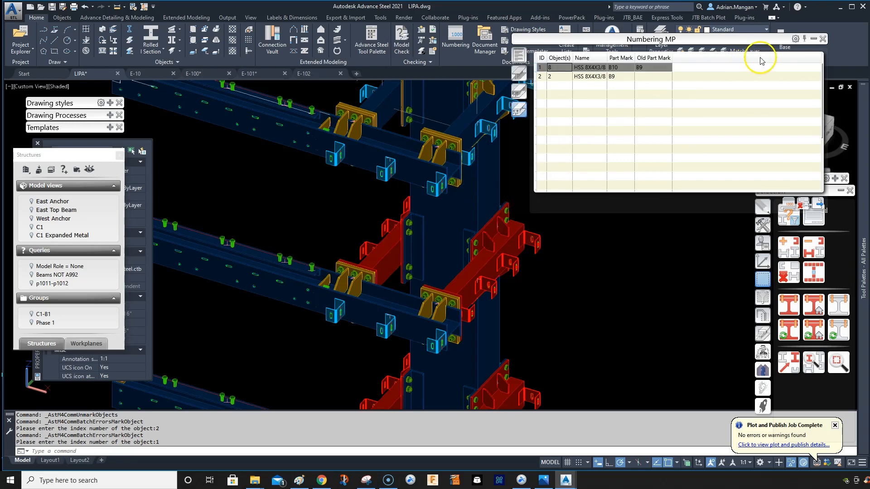
left_click(823, 38)
scroll(506, 159, "down", 5)
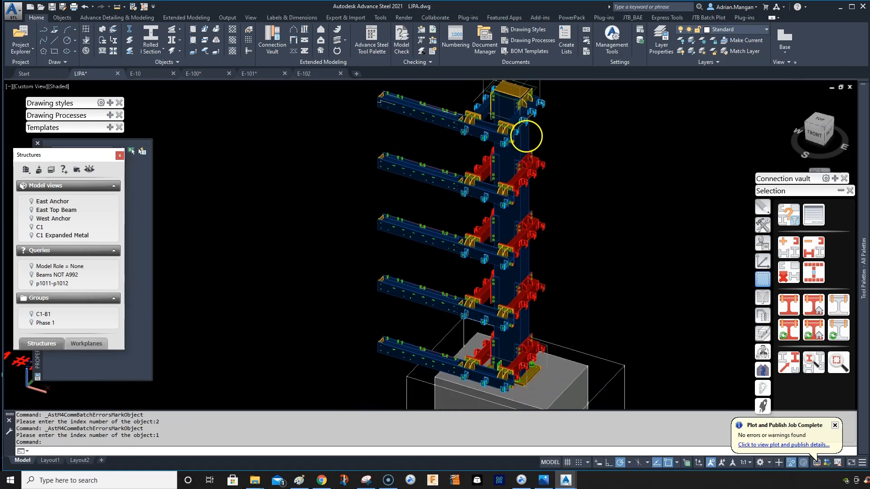
scroll(533, 189, "up", 5)
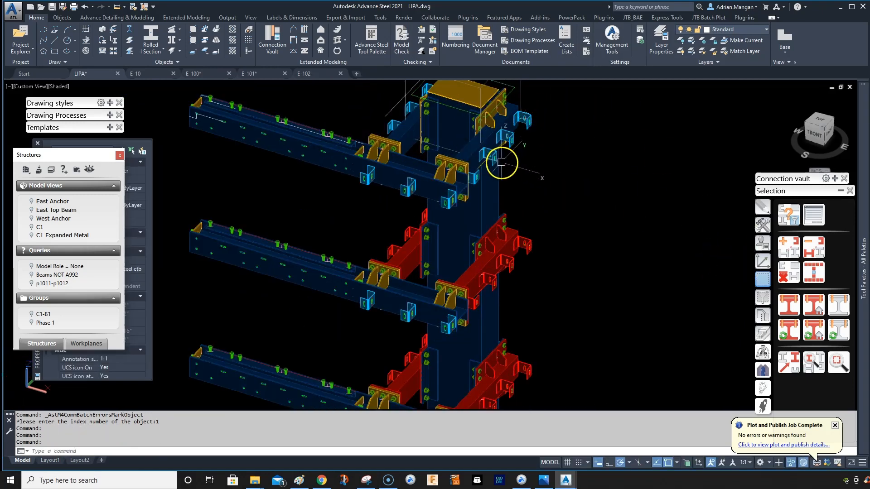
key("Escape")
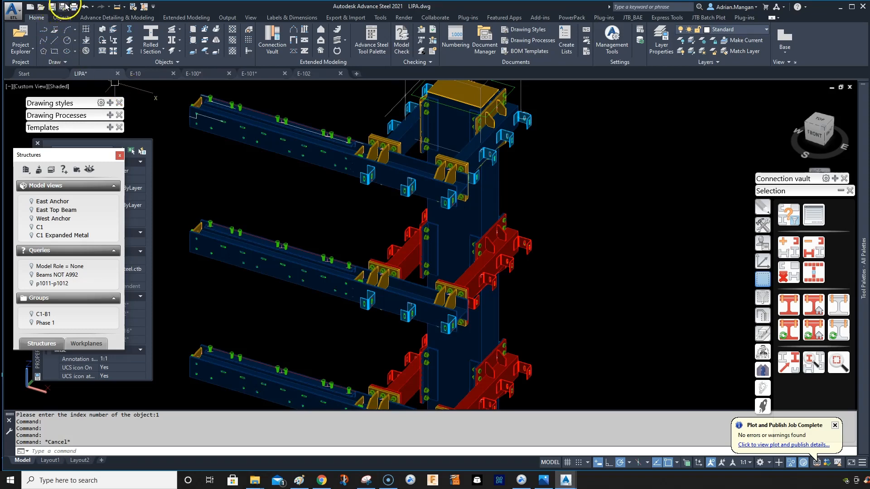
Undo the numbering, the markings and the four bracket copies, back to the single marked bracket at the column's top
left_click(84, 6)
left_click(84, 7)
left_click(84, 7)
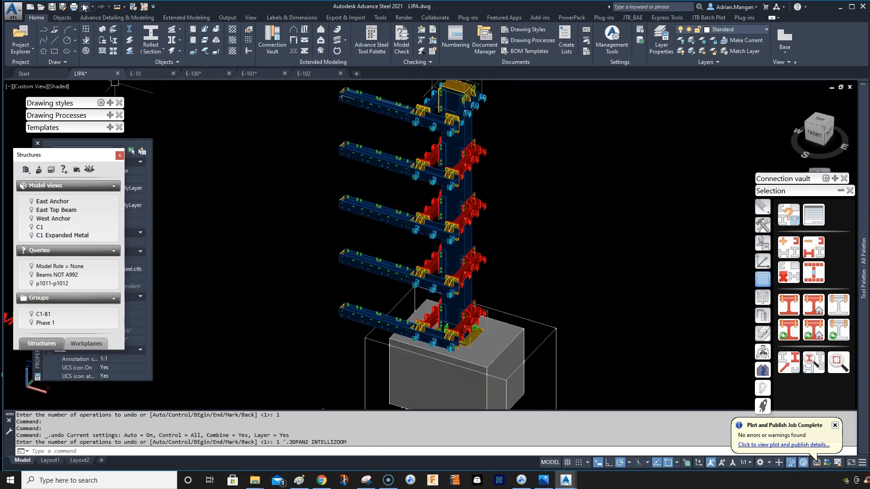
left_click(84, 7)
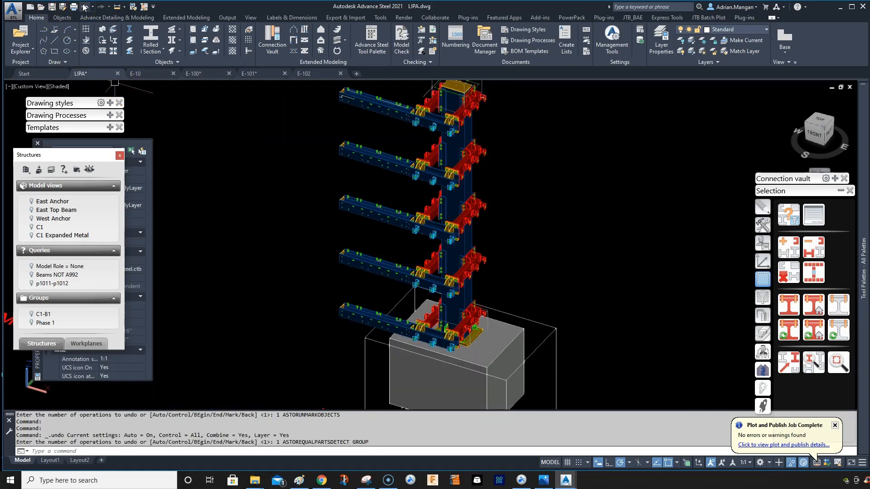
left_click(84, 7)
left_click(84, 7)
left_click(84, 7)
left_click(84, 7)
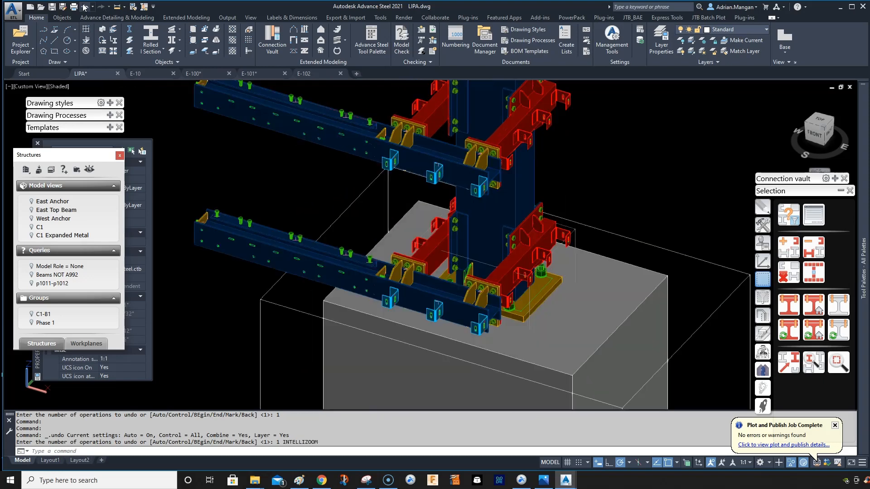
left_click(85, 7)
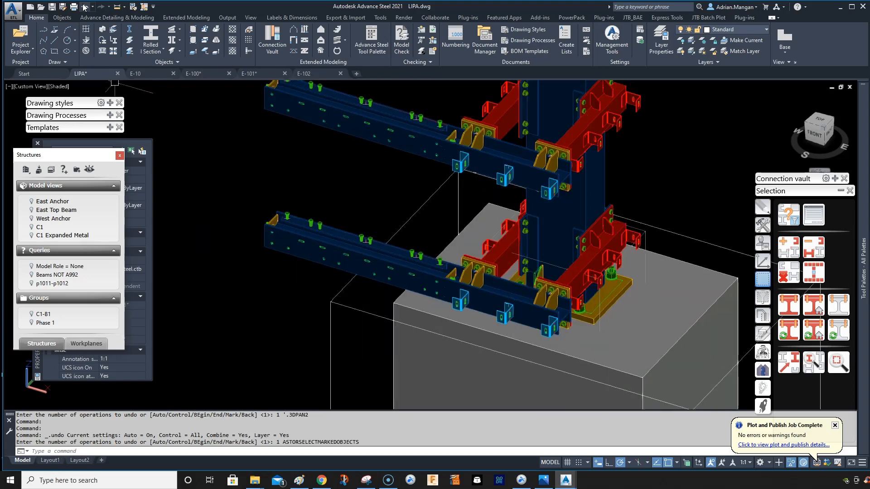
left_click(84, 7)
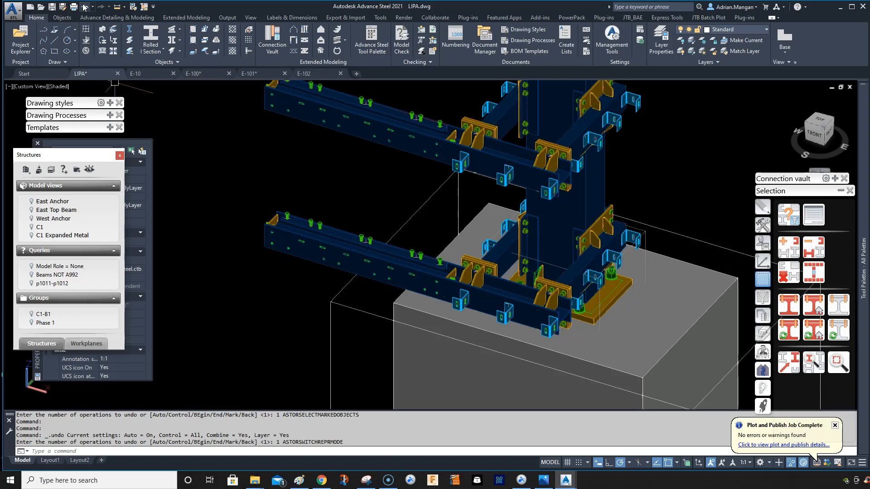
left_click(84, 7)
left_click(84, 7)
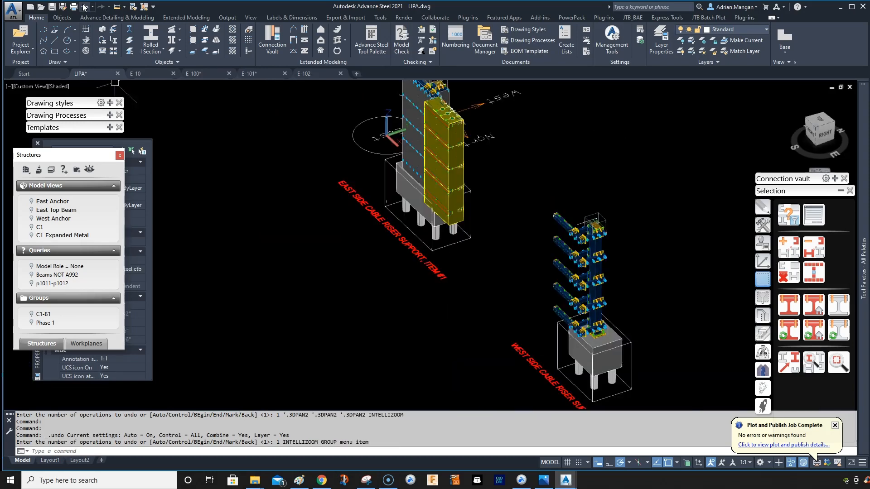
left_click(84, 7)
left_click(84, 7)
left_click(84, 7)
left_click(85, 7)
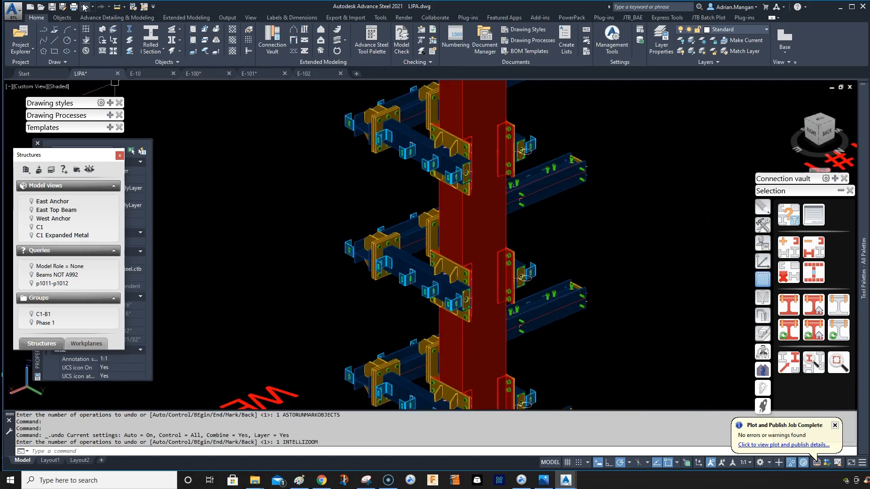
left_click(85, 6)
left_click(84, 7)
left_click(84, 7)
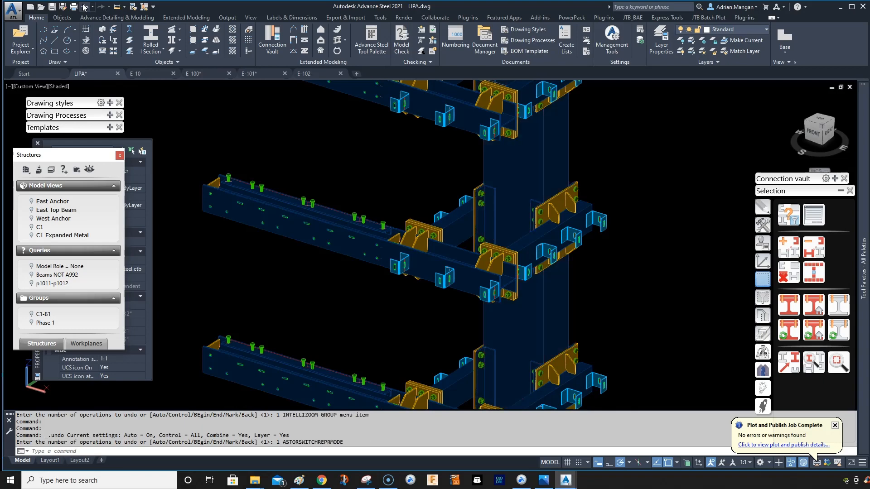
left_click(84, 7)
left_click(85, 7)
left_click(84, 7)
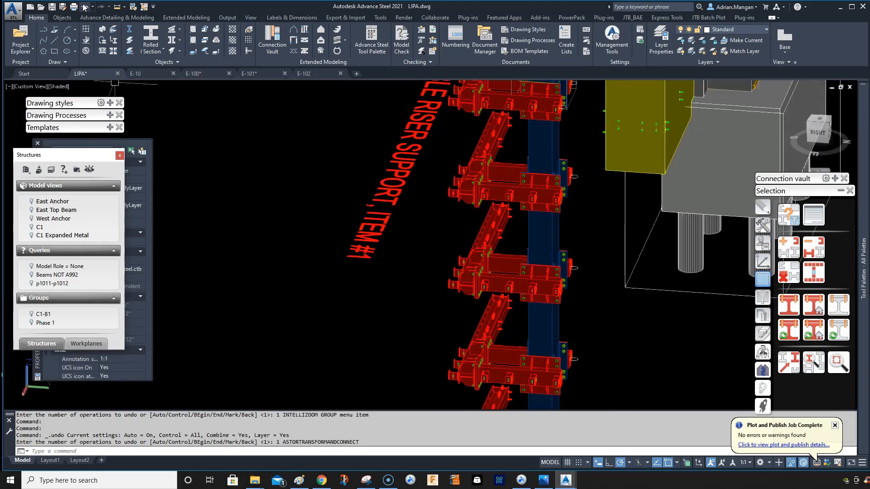
left_click(85, 7)
left_click(85, 7)
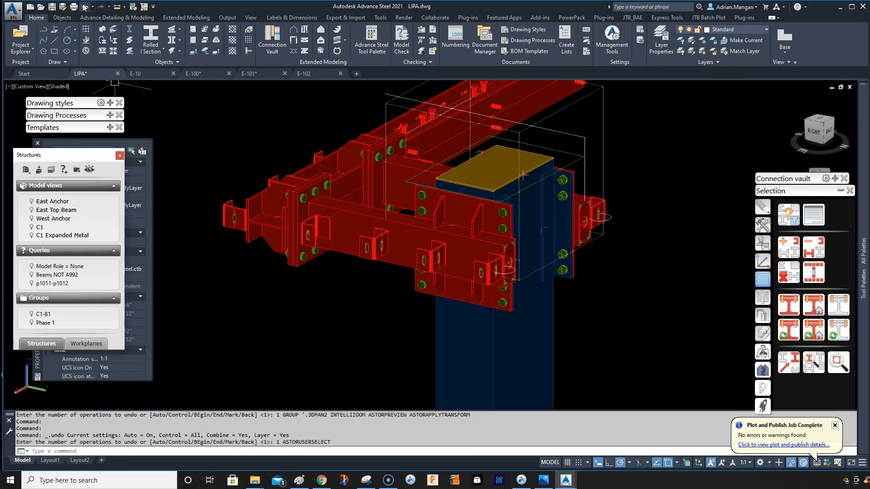
Clear the marking and mark the top bracket's front beam and two side beams with all their shop-connected parts
scroll(380, 177, "down", 5)
middle_click_drag(386, 181, 200, 144, "shift")
key("Escape")
scroll(596, 216, "down", 4)
scroll(668, 240, "up", 5)
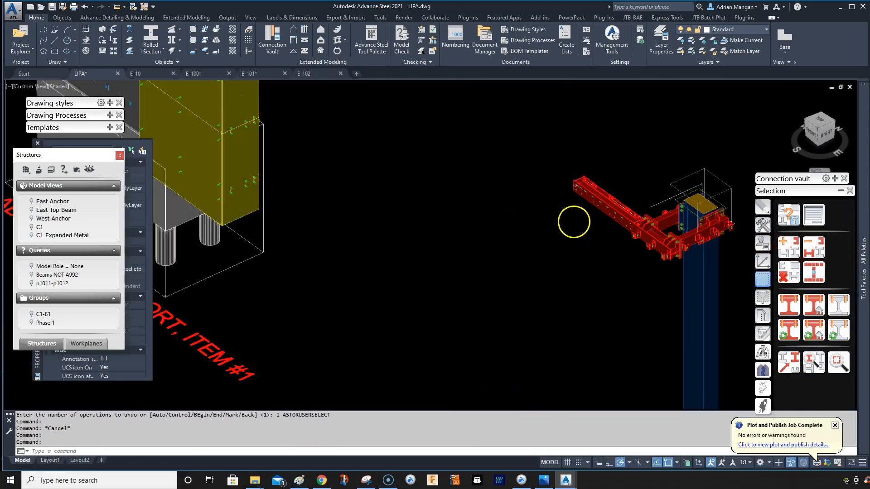
middle_click_drag(574, 221, 502, 165, "shift")
scroll(450, 128, "up", 2)
scroll(436, 171, "up", 4)
scroll(503, 165, "down", 1)
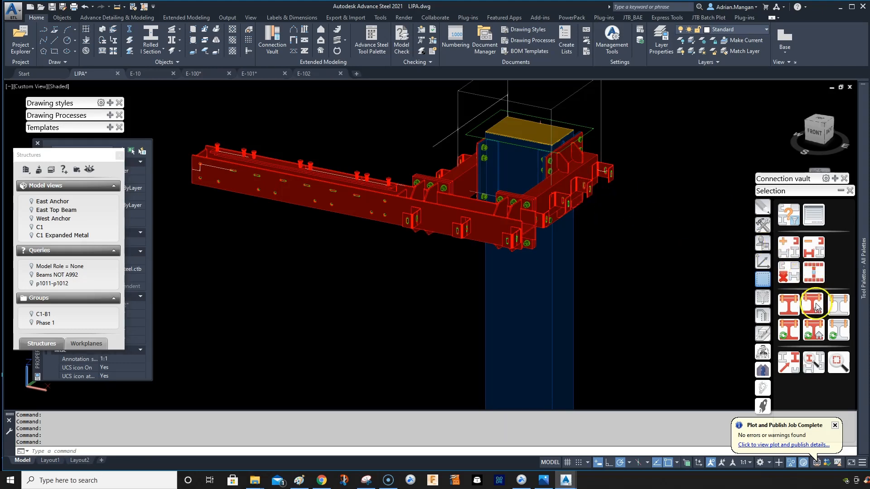
left_click(814, 329)
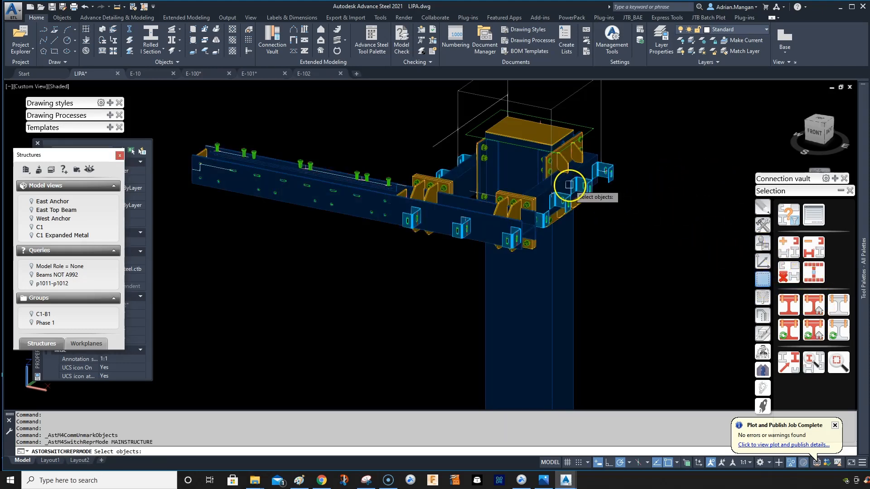
scroll(566, 183, "up", 2)
left_click(563, 180)
left_click(416, 208)
left_click(419, 164)
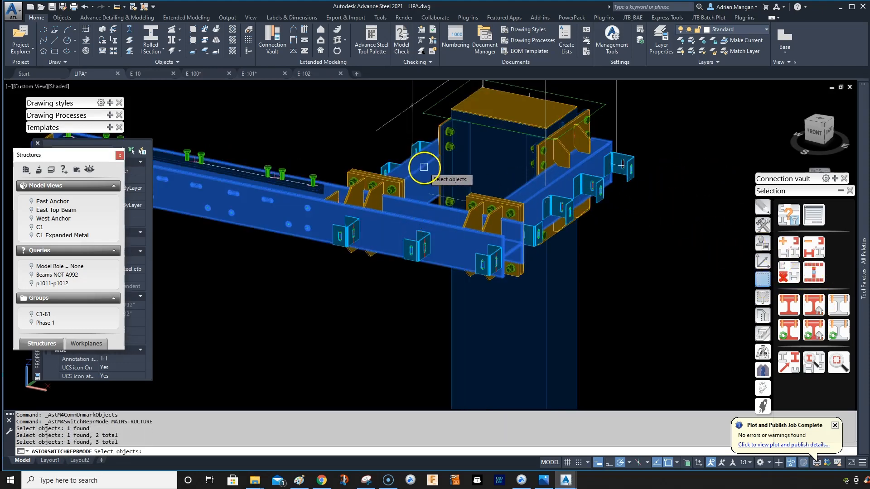
key("Return")
Select the marked bracket parts and add the bolts of both end-plate connections along the front beam, leaving the column out
left_click(813, 270)
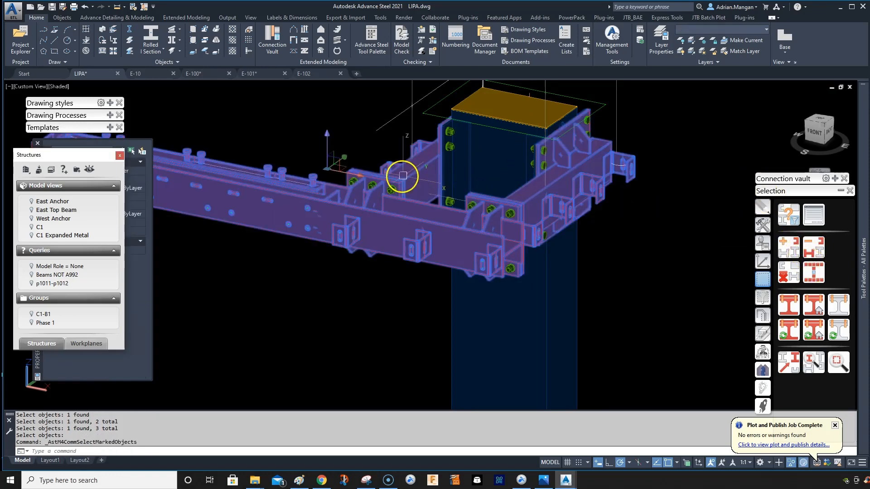
scroll(402, 192, "up", 3)
left_click(464, 214)
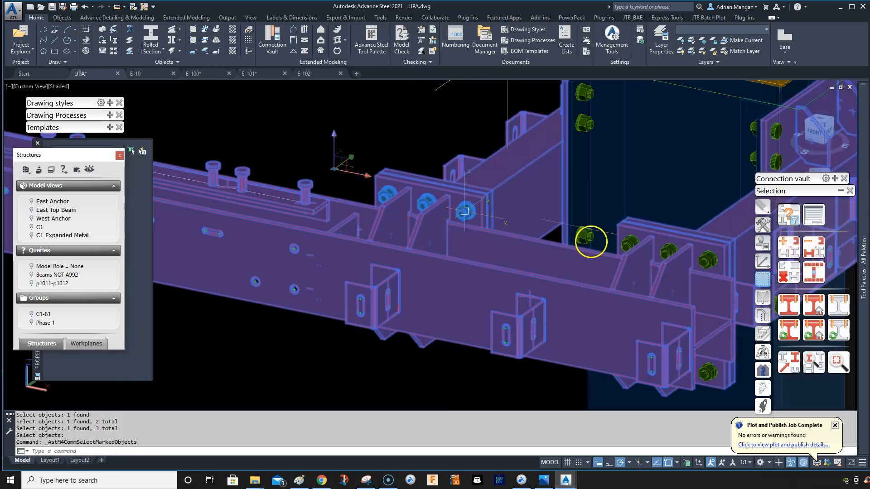
left_click(627, 244)
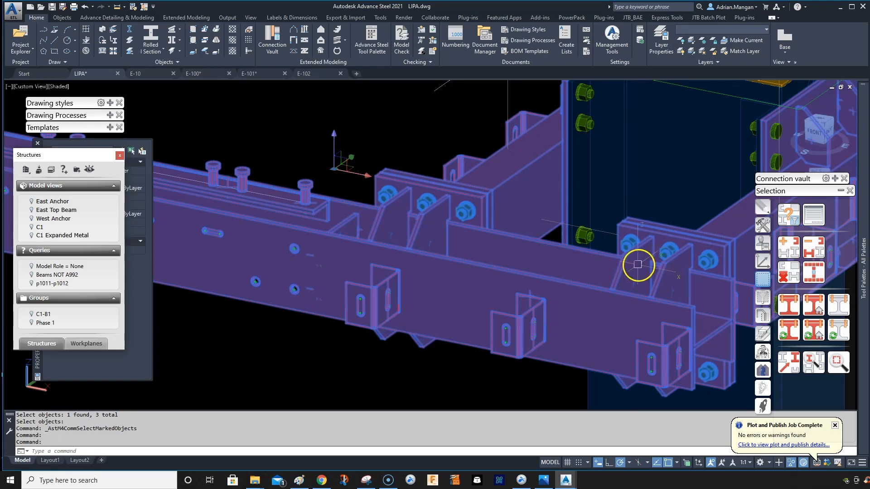
middle_click_drag(630, 272, 484, 308)
left_click(443, 276)
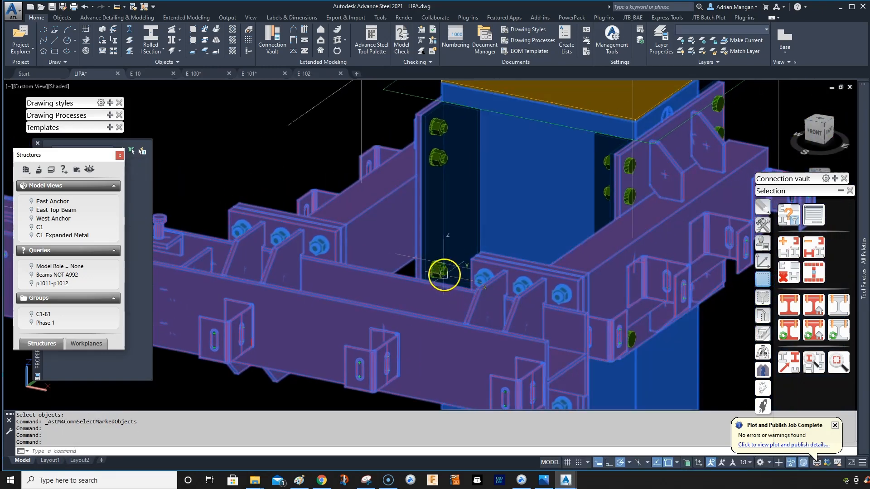
left_click(489, 186, "shift")
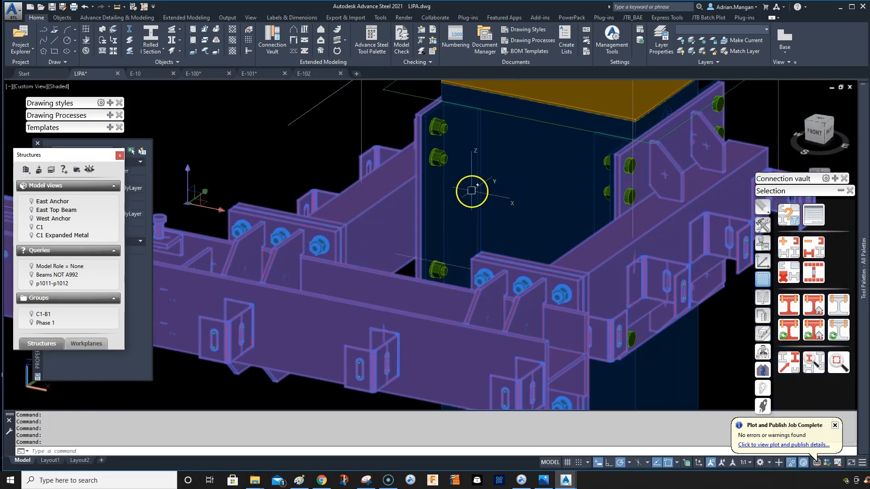
Add the connection angle on the column's inner face and its bolts to the selection
left_click(476, 194)
left_click(440, 158)
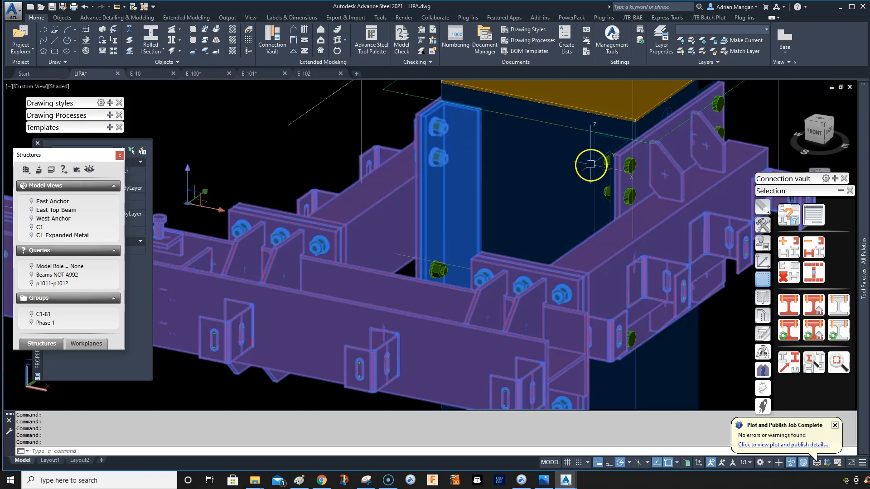
left_click(437, 271)
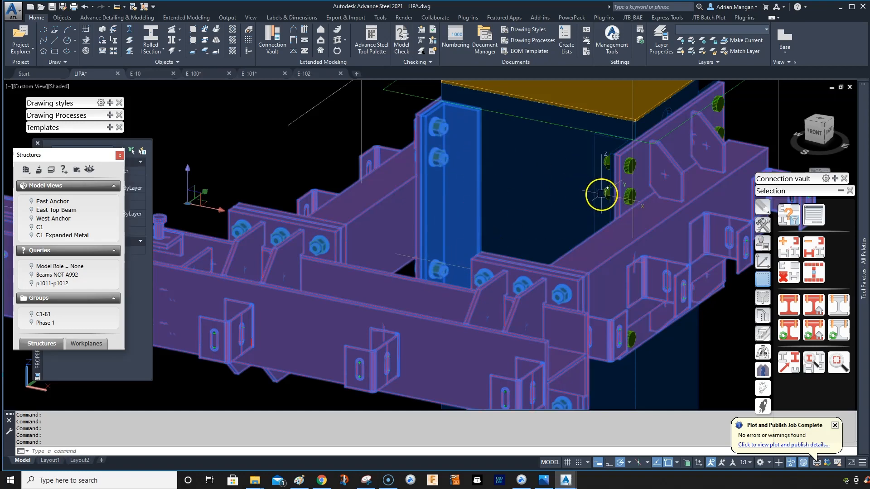
Add the bolts that fasten the near side beam's end plate to the column and beam to the selection
scroll(632, 340, "up", 3)
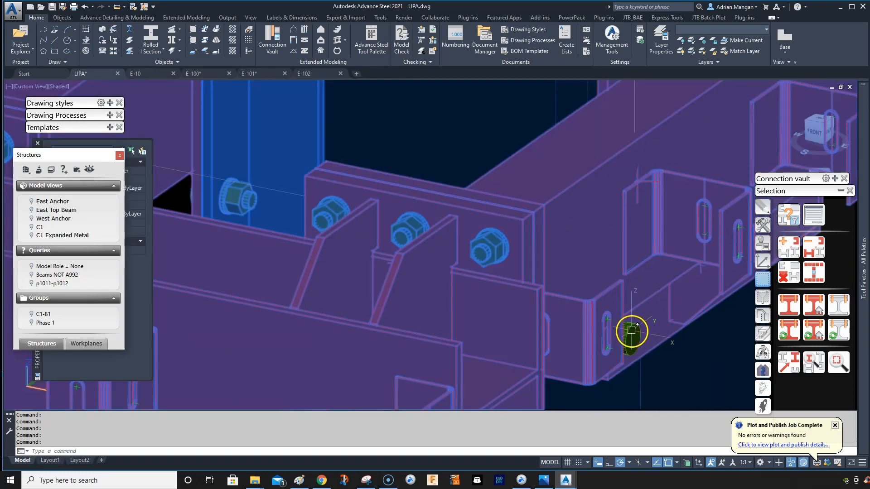
scroll(430, 281, "down", 4)
scroll(454, 119, "up", 4)
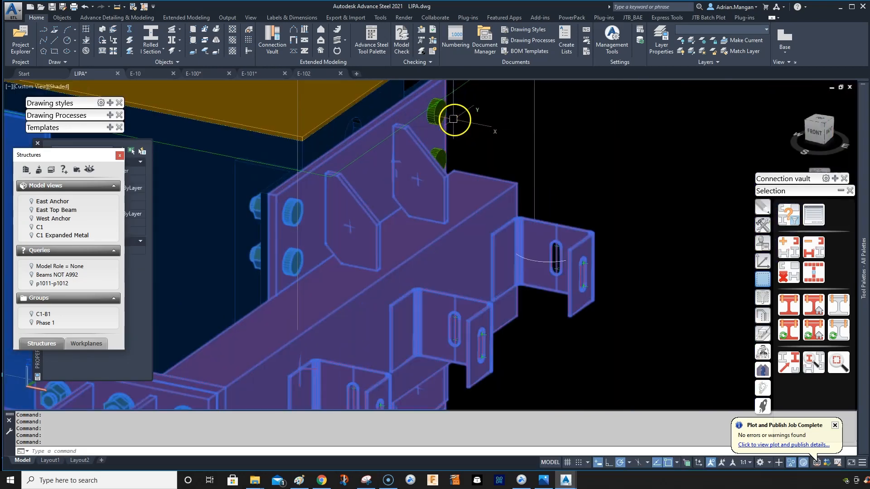
scroll(466, 151, "down", 4)
middle_click_drag(484, 178, 472, 202, "shift")
scroll(473, 259, "up", 2)
scroll(544, 217, "down", 4)
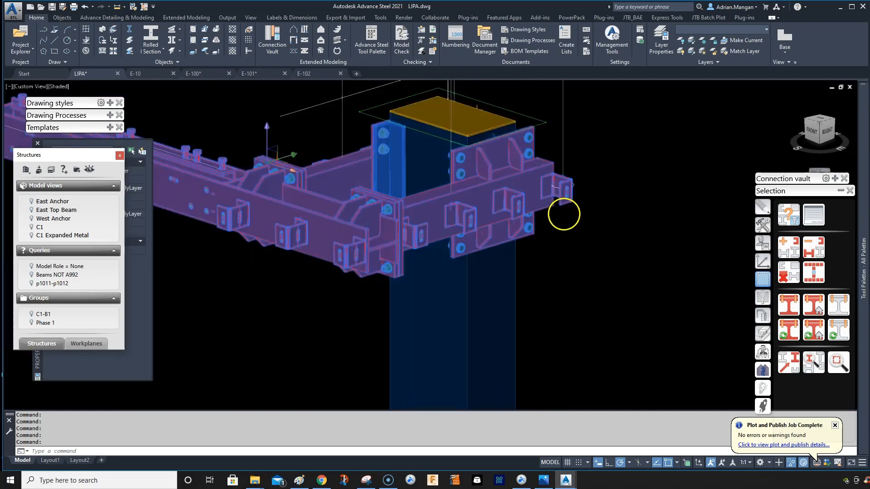
Add the remaining bolts of the other side beam's column plate and the adjoining angle's bolts to the selection
mouse_move(563, 210)
middle_mouse_down("shift")
mouse_move(352, 171)
mouse_move(461, 199)
mouse_move(427, 145)
mouse_move(270, 103)
middle_mouse_up("shift")
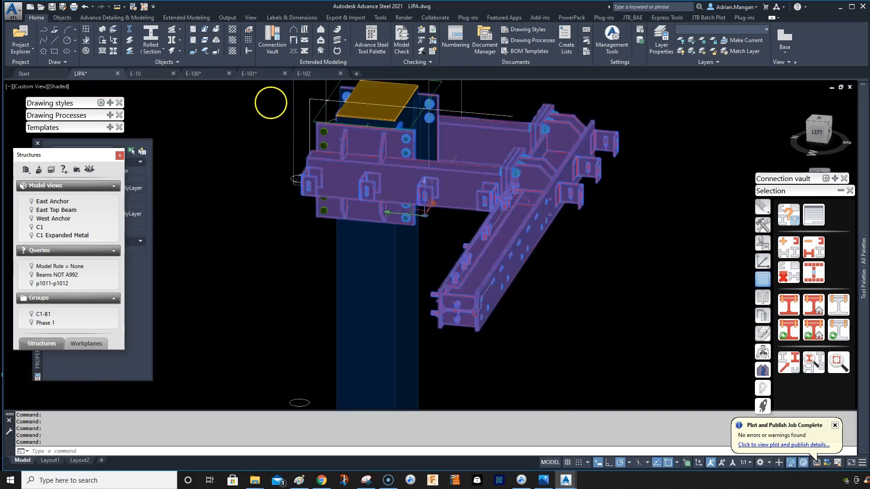
scroll(380, 161, "up", 5)
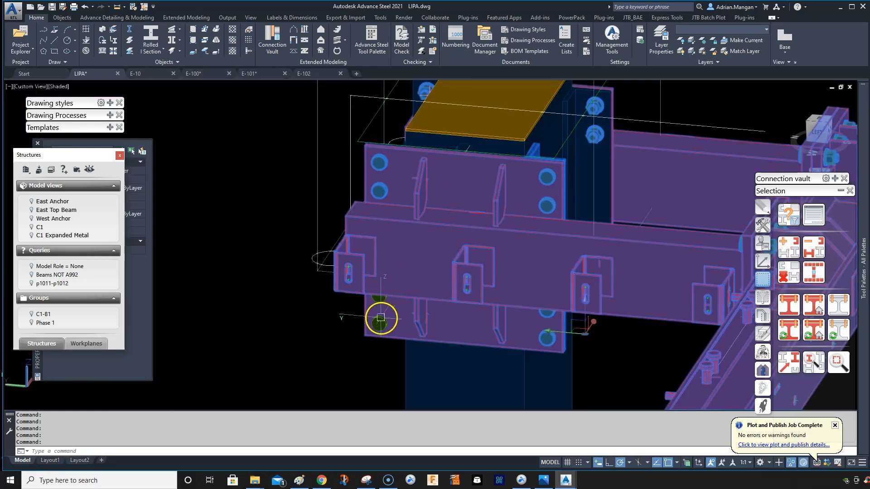
scroll(400, 134, "up", 4)
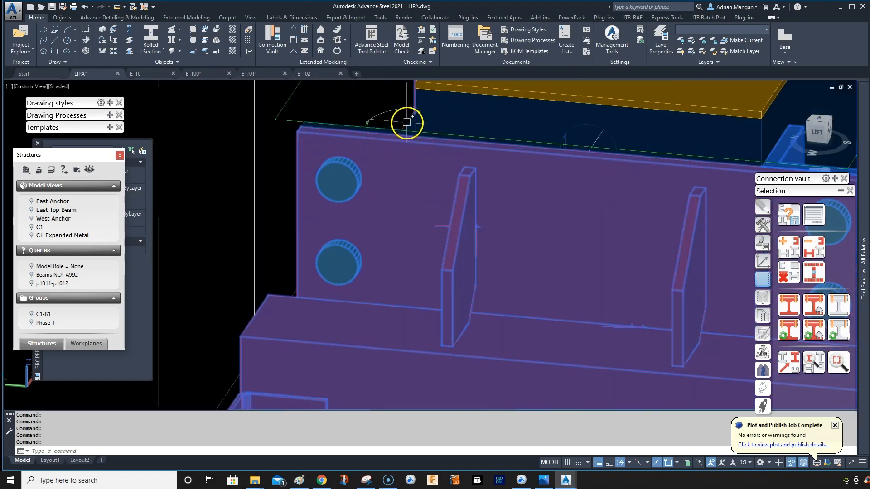
scroll(353, 180, "down", 5)
mouse_move(326, 194)
middle_mouse_down("shift")
mouse_move(334, 208)
mouse_move(375, 200)
mouse_move(295, 173)
middle_mouse_up("shift")
scroll(277, 176, "up", 4)
scroll(399, 220, "down", 5)
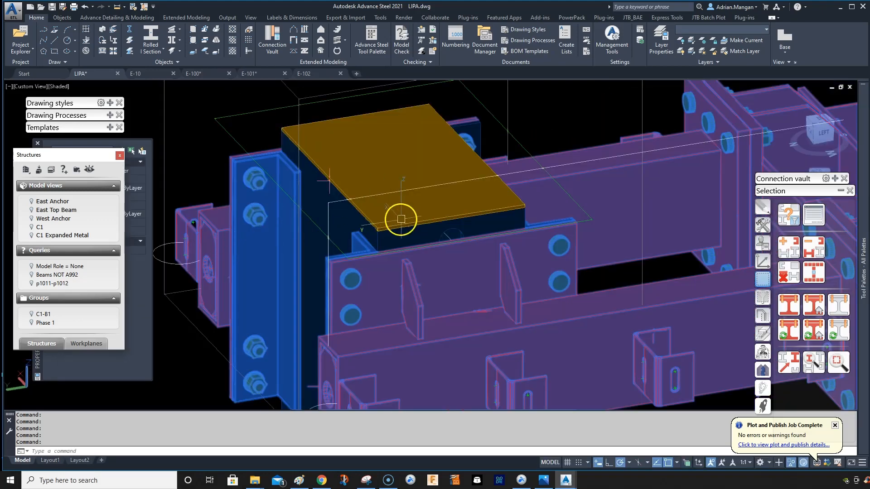
mouse_move(423, 198)
middle_mouse_down("shift")
mouse_move(375, 192)
mouse_move(506, 198)
middle_mouse_up("shift")
scroll(521, 203, "up", 1)
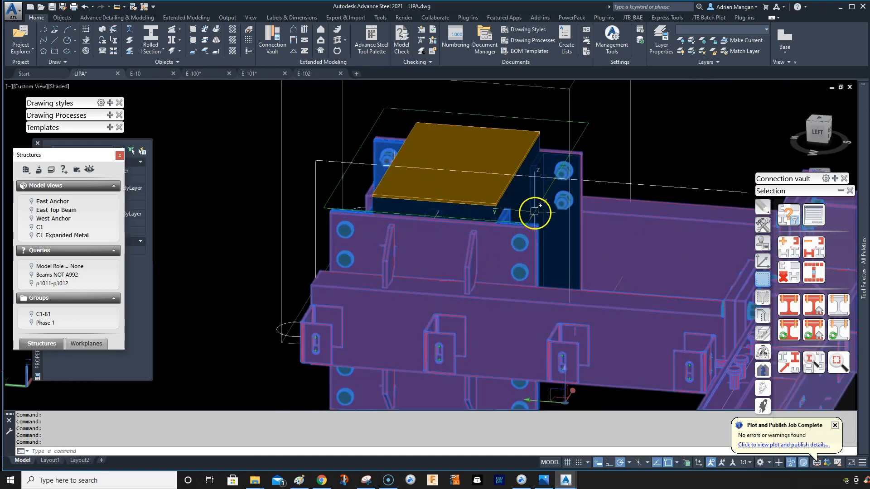
Add the remaining connection angle at the back of the column to the bracket selection
scroll(442, 229, "down", 5)
mouse_move(443, 229)
middle_mouse_down("shift")
mouse_move(352, 219)
mouse_move(487, 237)
mouse_move(504, 229)
middle_mouse_up("shift")
middle_click_drag(434, 275, 416, 185)
middle_click_drag(392, 213, 449, 224, "shift")
scroll(455, 239, "up", 8)
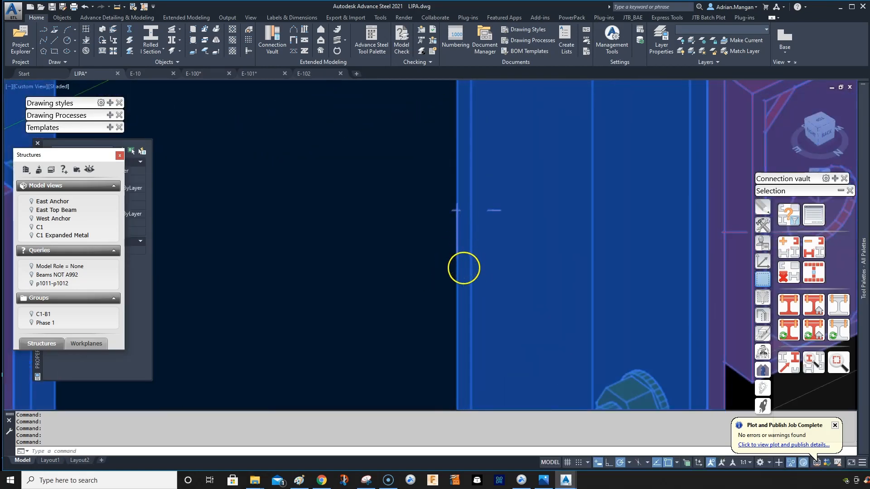
scroll(463, 268, "down", 8)
middle_click_drag(473, 273, 516, 222)
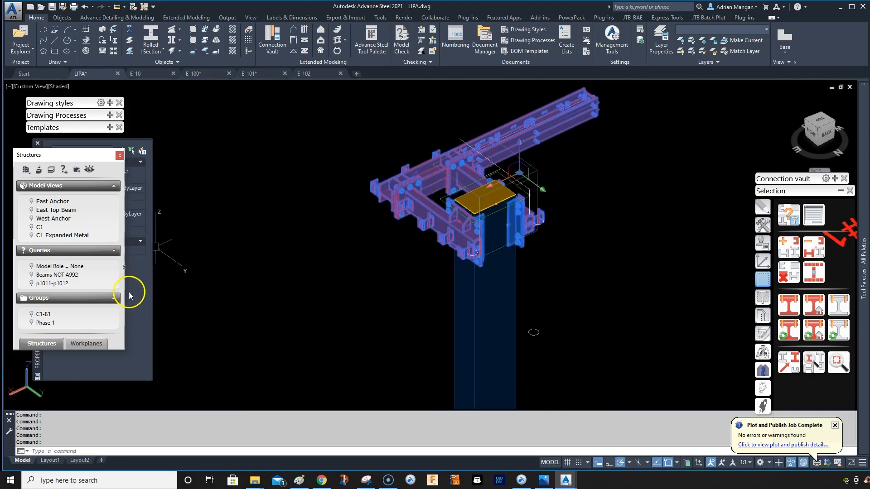
Create a group named Q and add the selected bracket parts and bolts to it
left_click(64, 170)
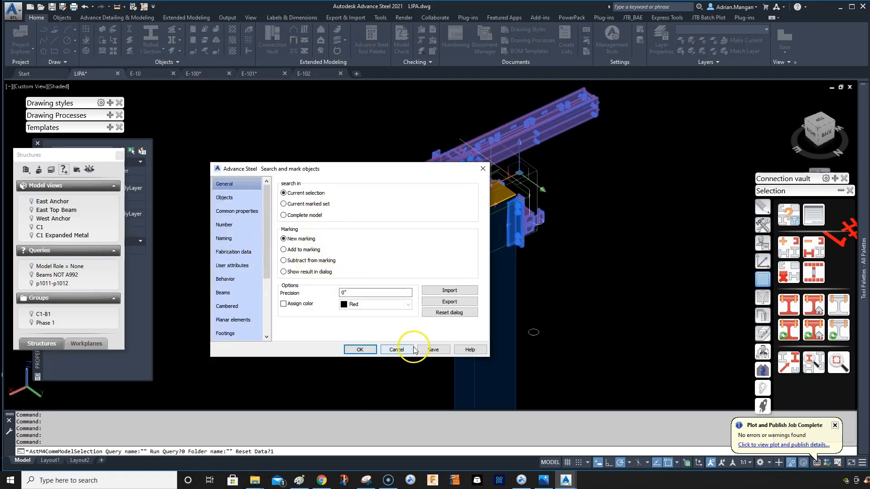
left_click(412, 350)
left_click(78, 171)
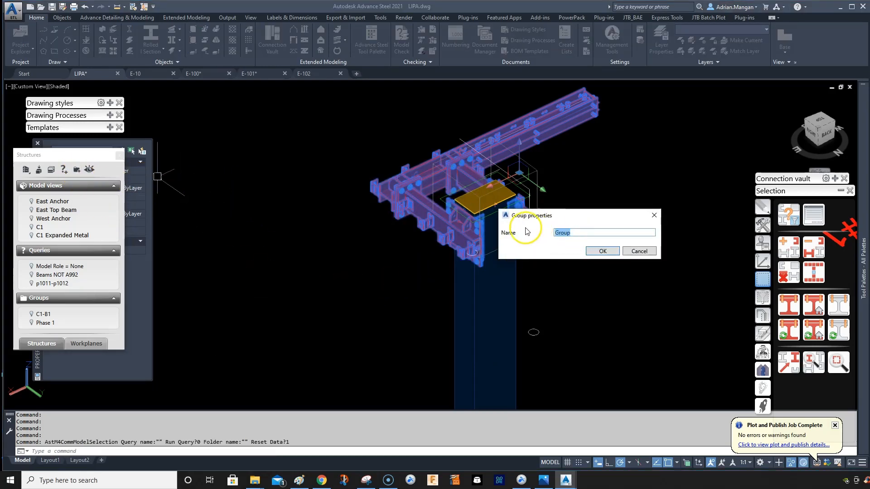
left_click(596, 250)
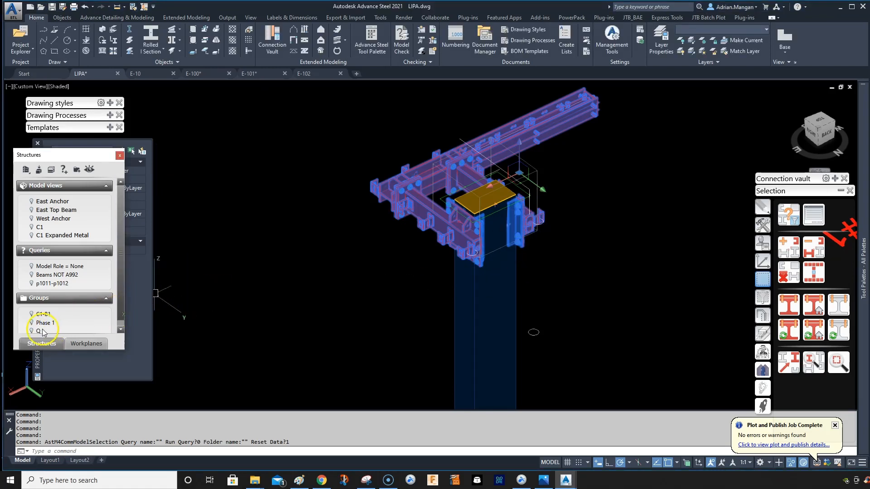
left_click(38, 332)
right_click(38, 331)
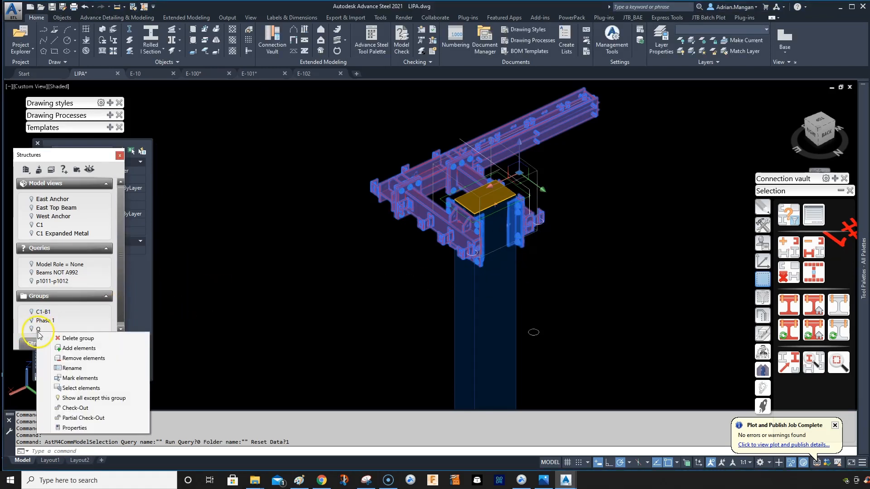
left_click(60, 349)
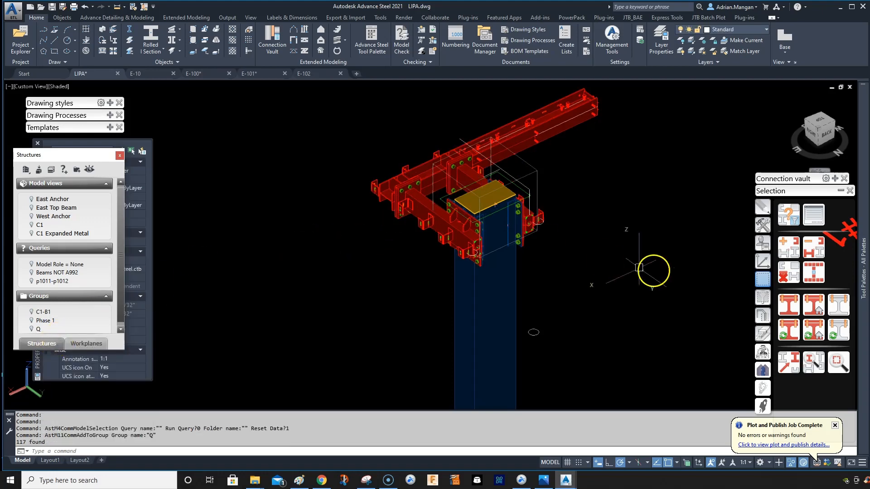
Compare the selection of the marked bracket parts with the selection of group Q's elements at the column connections
left_click(813, 272)
scroll(535, 213, "up", 5)
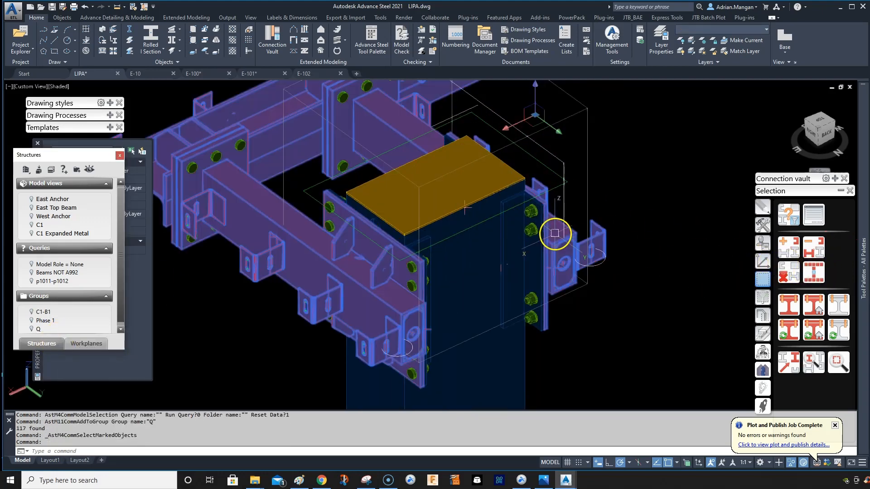
scroll(497, 222, "down", 5)
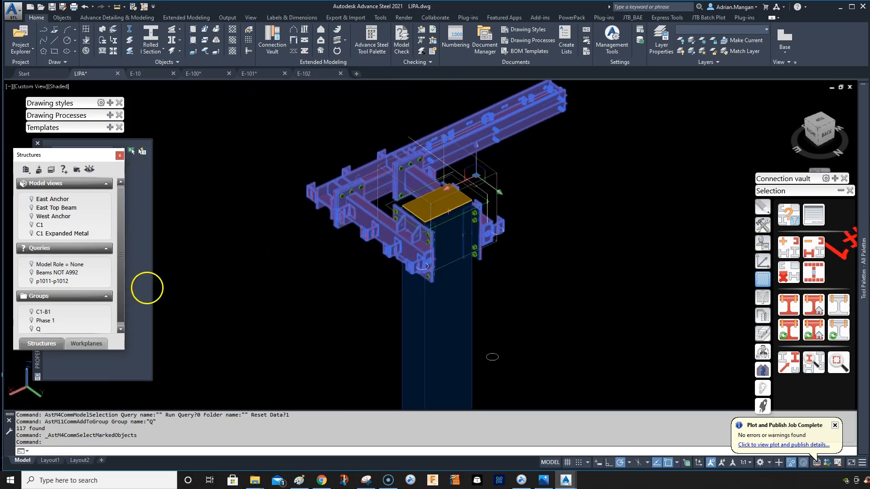
right_click(39, 330)
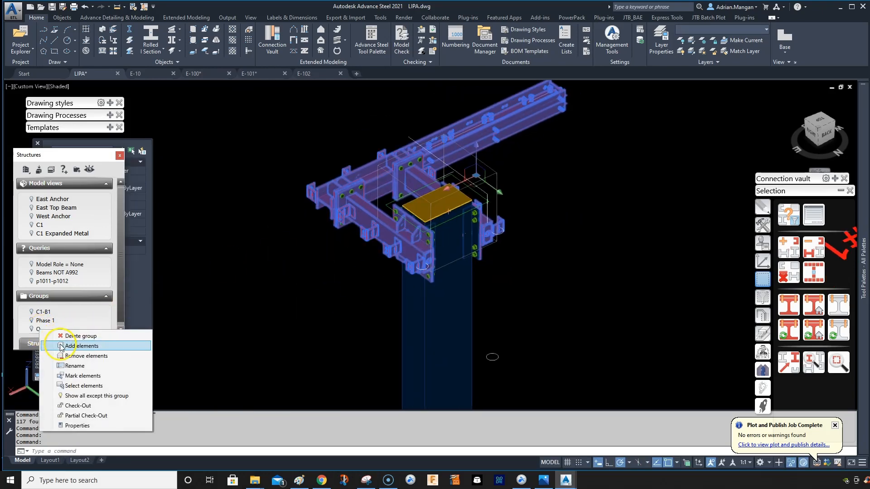
left_click(71, 386)
scroll(461, 212, "up", 3)
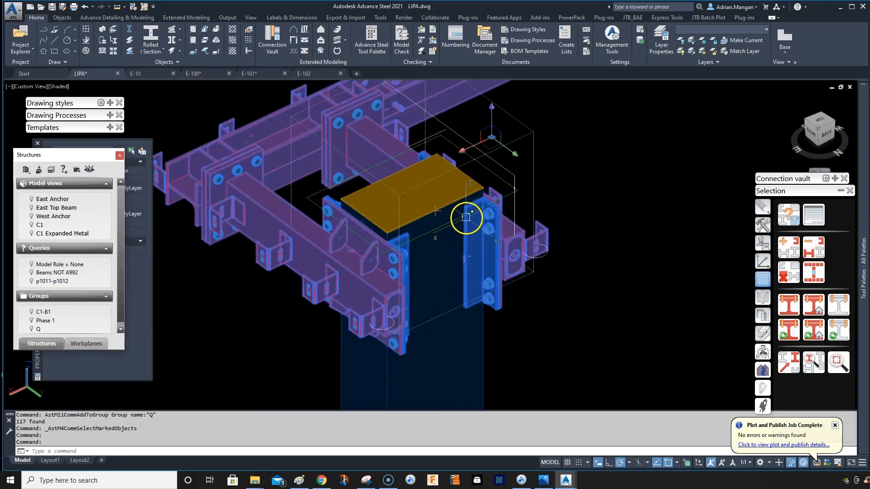
left_click(789, 267)
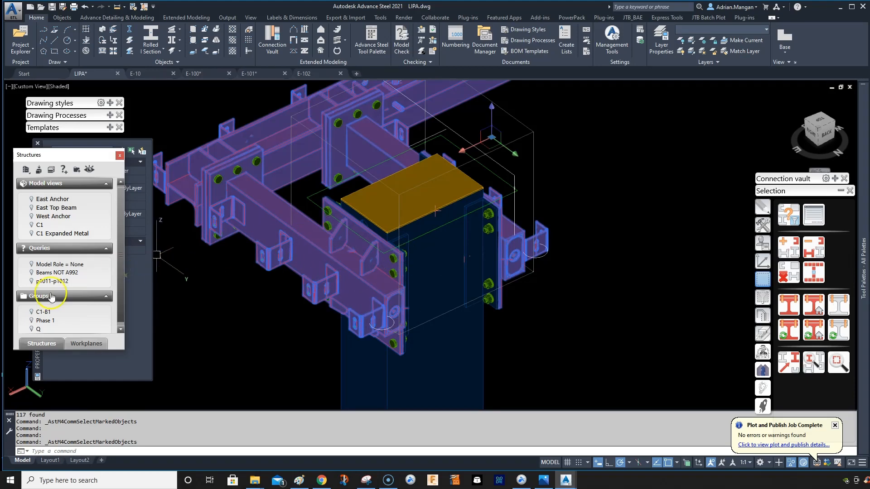
Select the elements of group Q and copy them 4 times down the column at a Z distance of -4' 1 1/2"
right_click(38, 335)
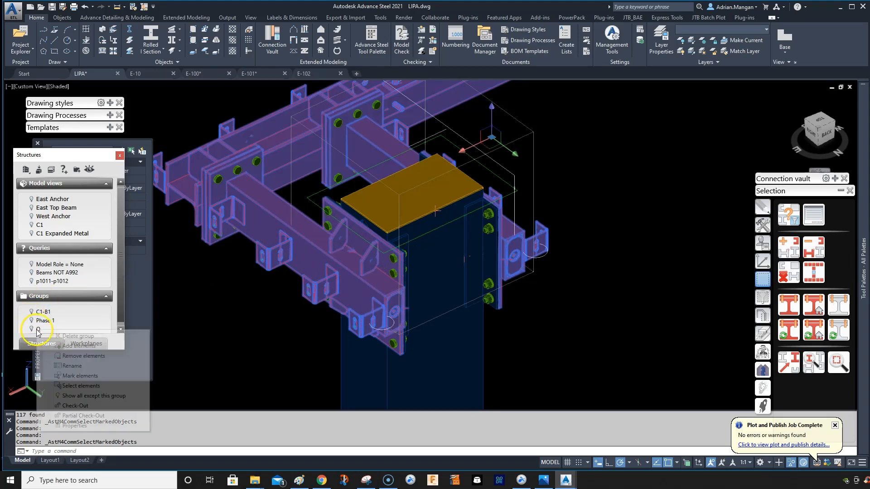
left_click(70, 387)
scroll(516, 285, "down", 6)
mouse_move(528, 155)
middle_mouse_down("shift")
mouse_move(552, 156)
mouse_move(571, 140)
mouse_move(536, 142)
middle_mouse_up("shift")
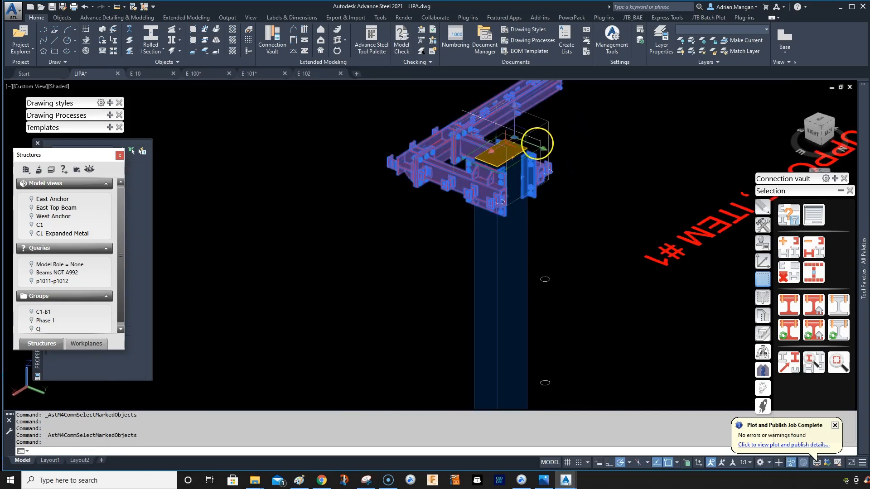
left_click(769, 228)
left_click(839, 217)
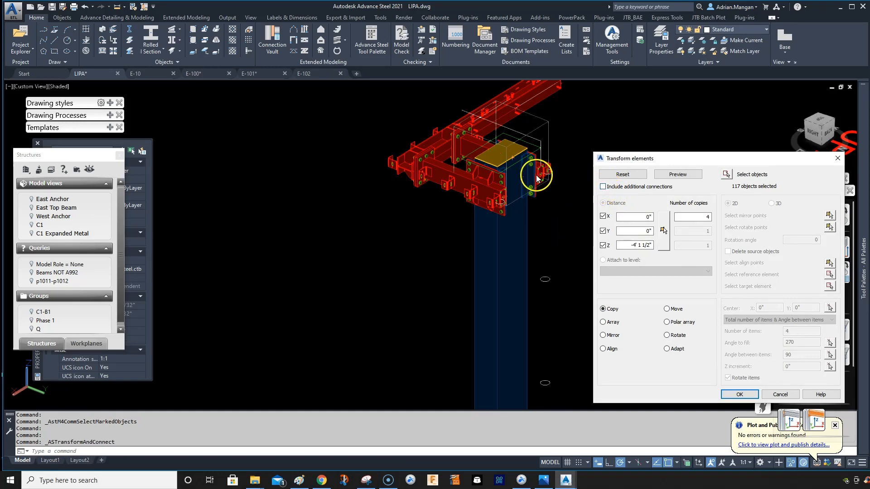
left_click(691, 176)
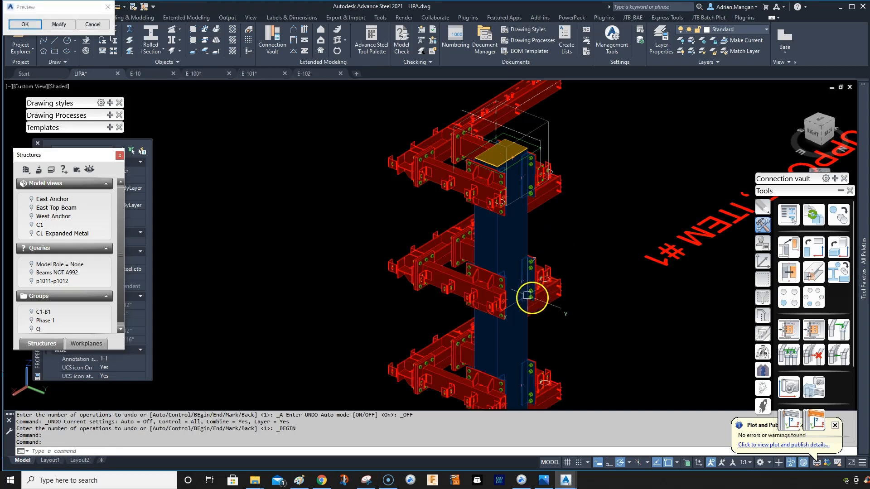
scroll(526, 290, "up", 3)
scroll(523, 272, "down", 5)
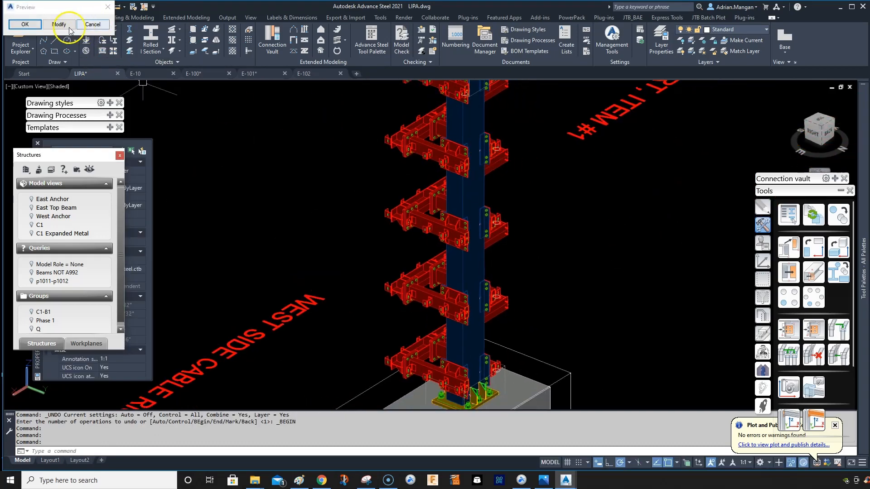
left_click(39, 26)
Clear the marking and mark the west side column with its shop-connected parts
middle_click_drag(434, 157, 386, 228)
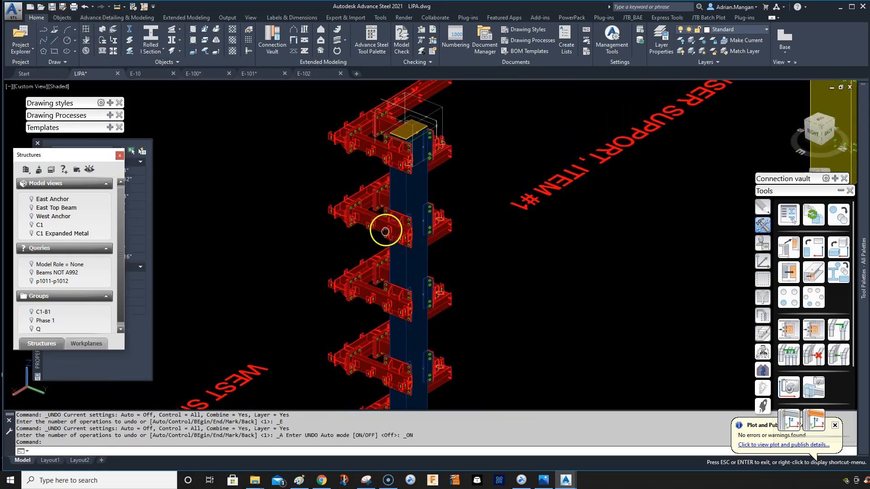
left_click(763, 282)
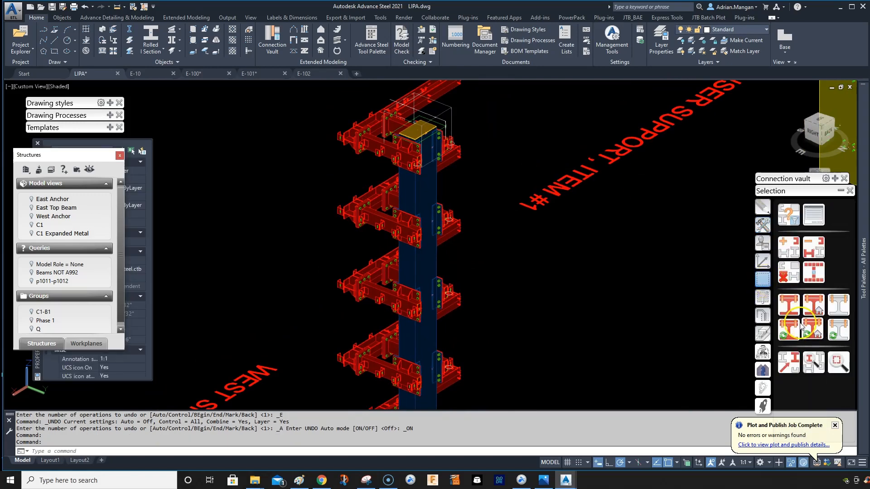
left_click(793, 325)
left_click(440, 189)
key("Return")
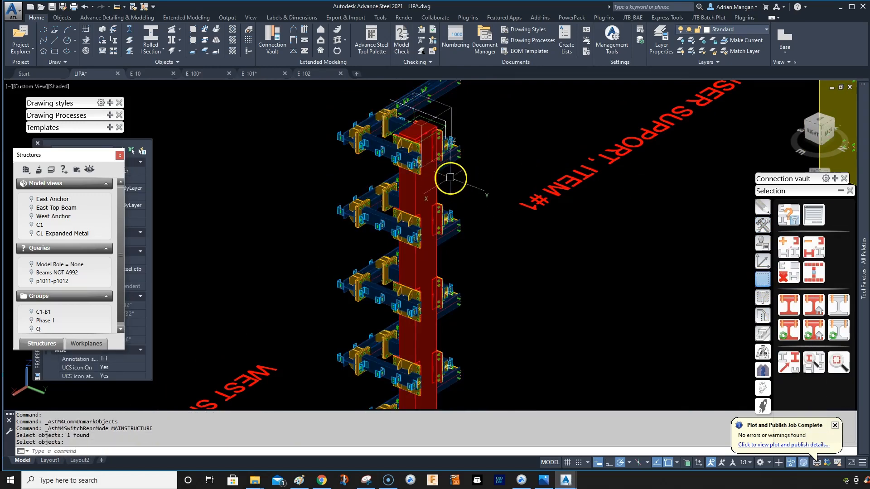
Inspect the column angles at the bracket connections on the marked west side column and clear the marking
scroll(434, 242, "up", 5)
scroll(433, 217, "down", 5)
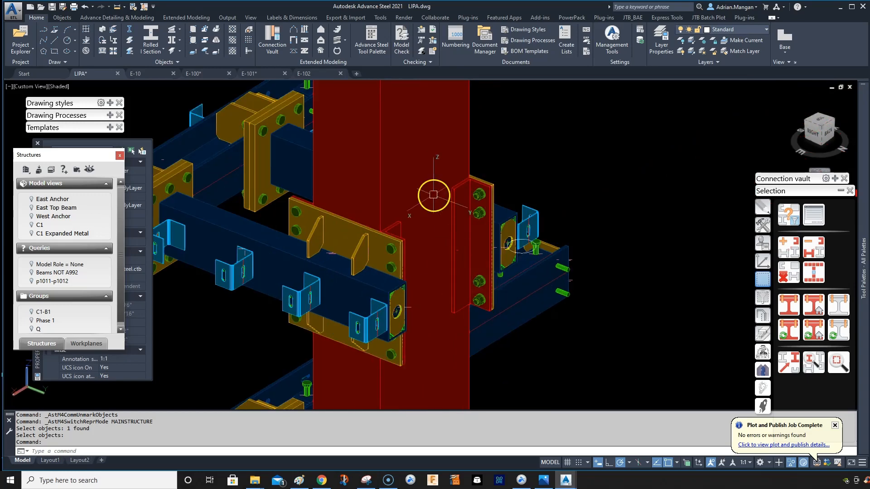
middle_click_drag(493, 207, 543, 240, "shift")
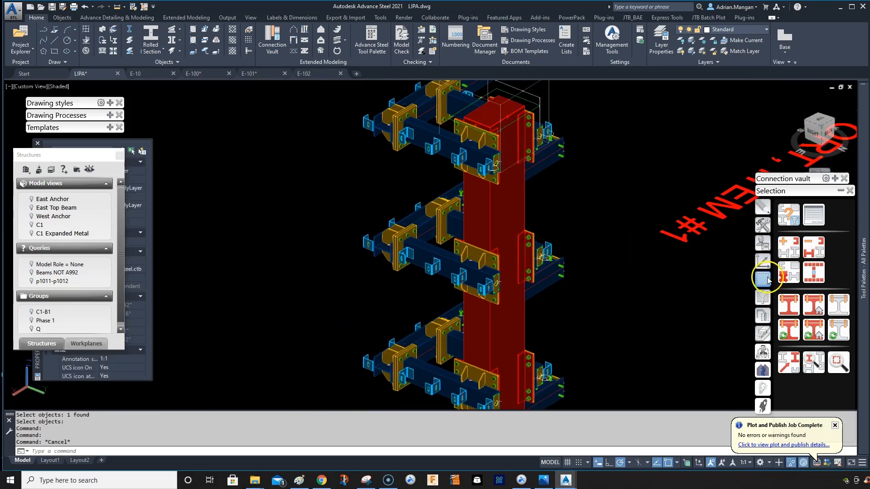
left_click(783, 274)
Select the two short HSS bracket beams on either side of the column at all five levels
middle_click_drag(559, 191, 616, 164, "shift")
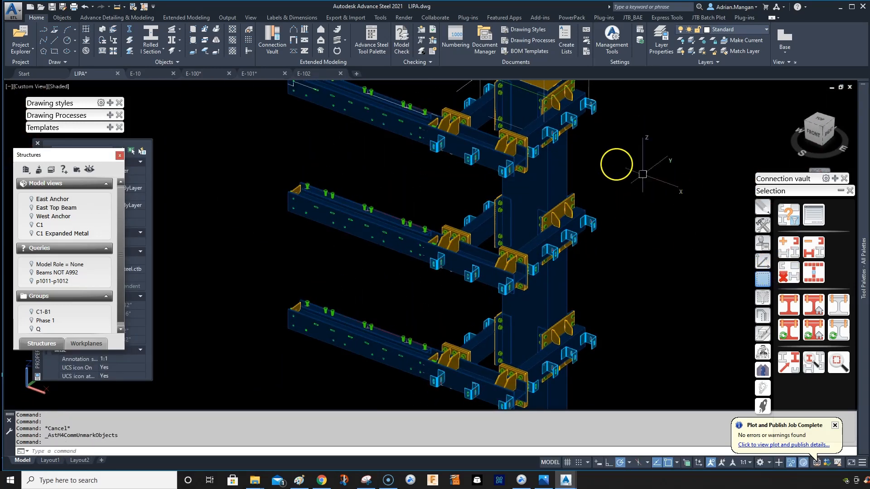
left_click(536, 132)
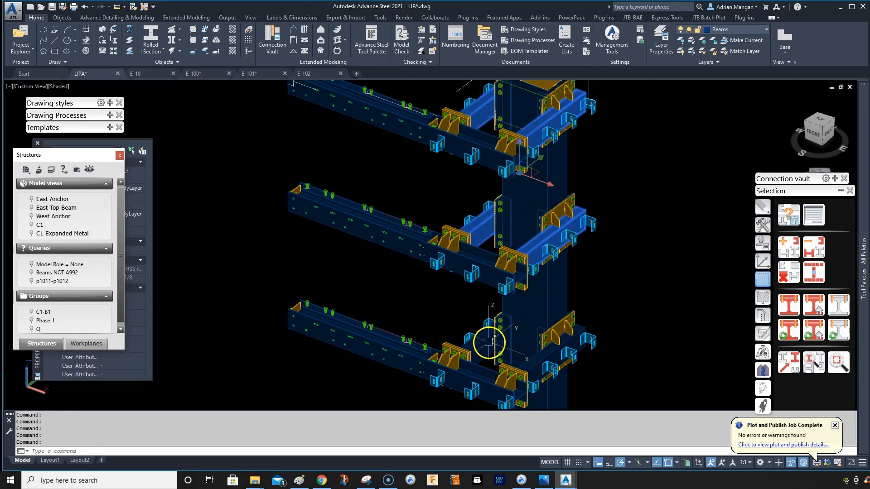
left_click(501, 348)
left_click(525, 364)
scroll(526, 364, "down", 3)
middle_click_drag(526, 330, 545, 196)
scroll(512, 291, "up", 2)
left_click(512, 291)
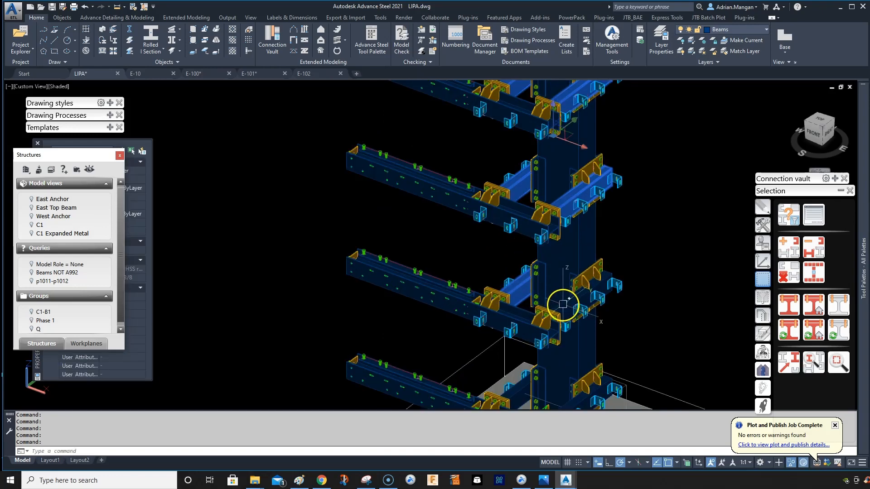
left_click(558, 307)
left_click(523, 377)
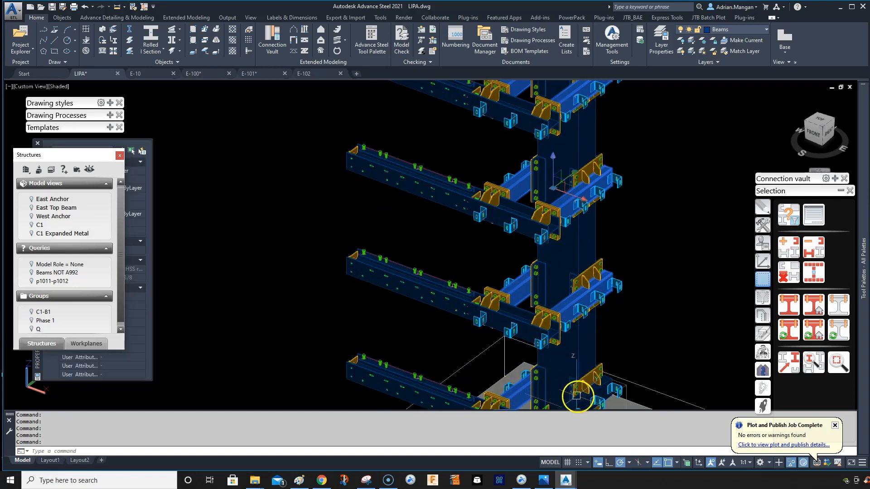
left_click(343, 266)
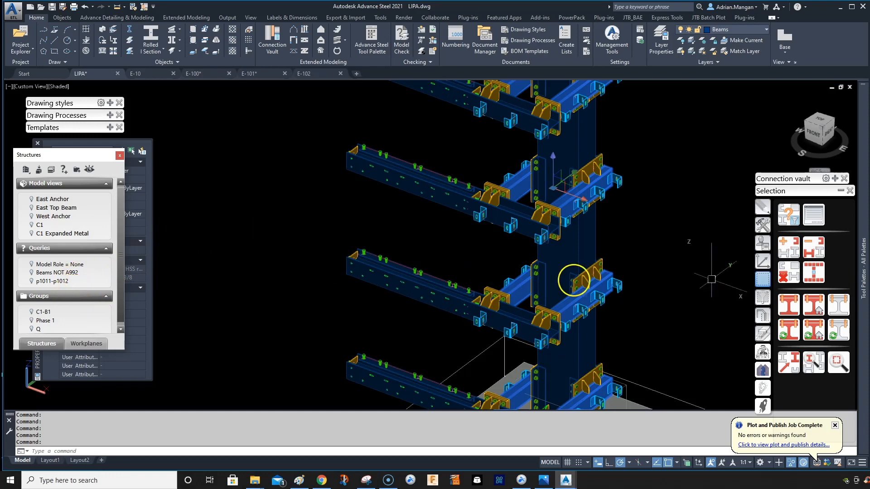
Number the selected beams together with their shop-connected parts using identical part detection
left_click(813, 333)
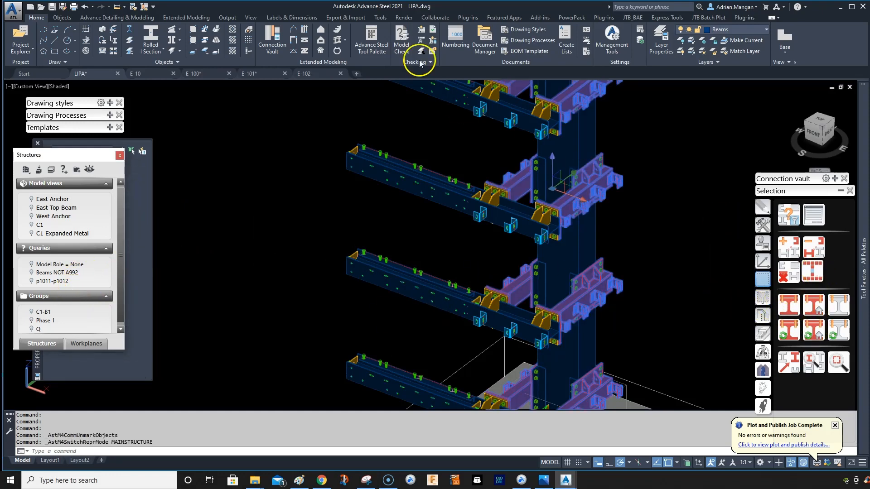
left_click(227, 146)
scroll(465, 166, "down", 5)
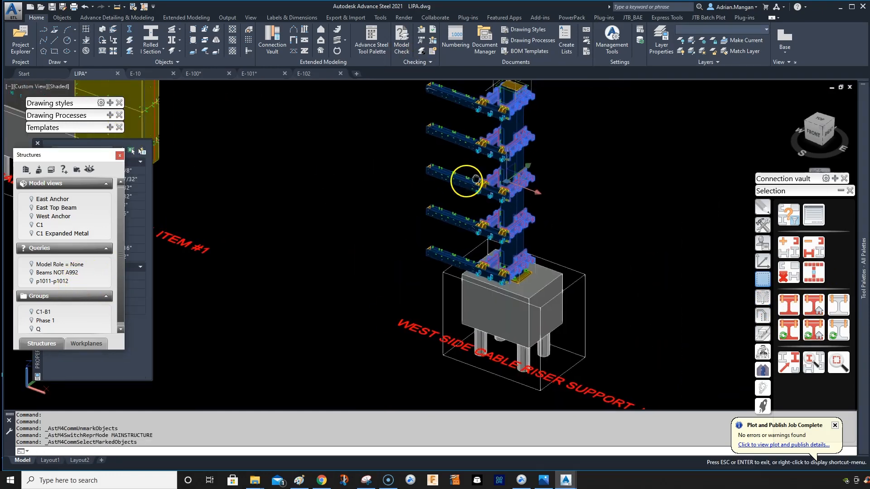
left_click(449, 37)
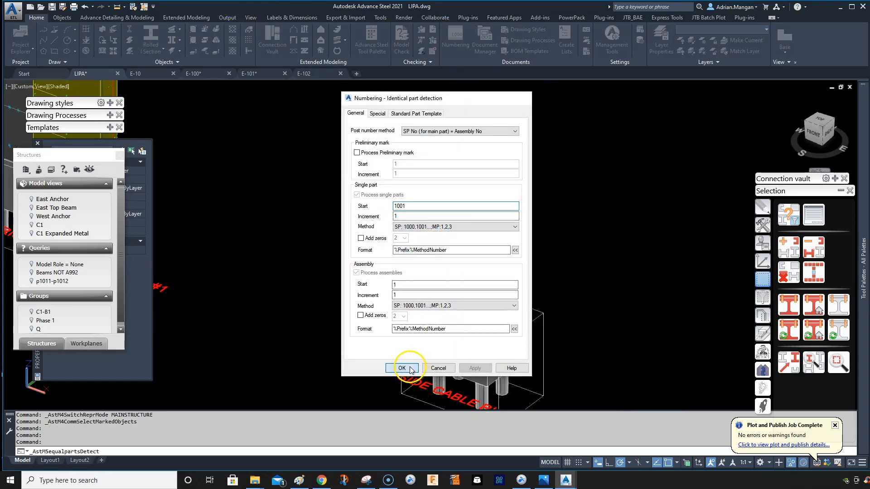
left_click(402, 368)
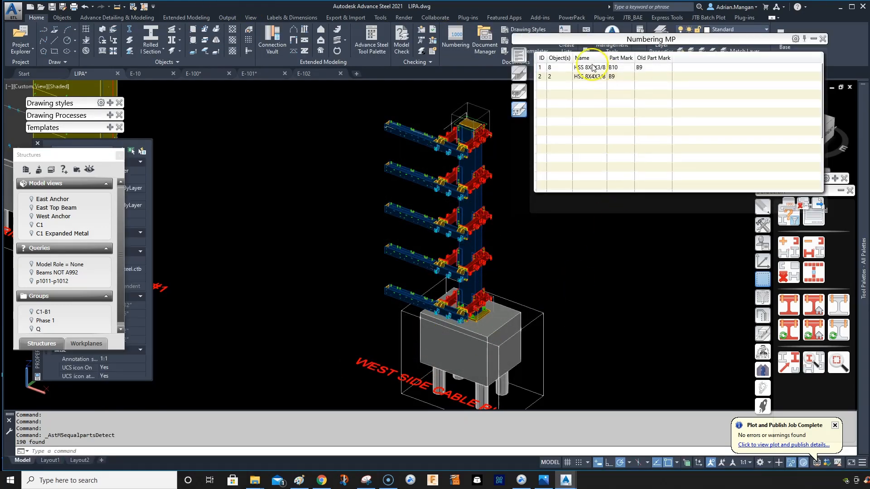
Highlight the beams of each HSS 8X4X3/8 main part numbering result on the column and clear the marking
left_click(784, 273)
left_click(559, 68)
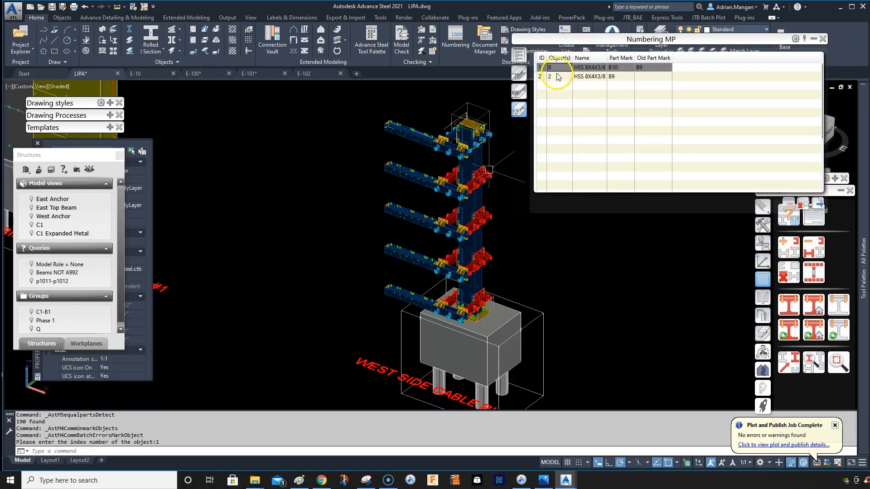
left_click(549, 77)
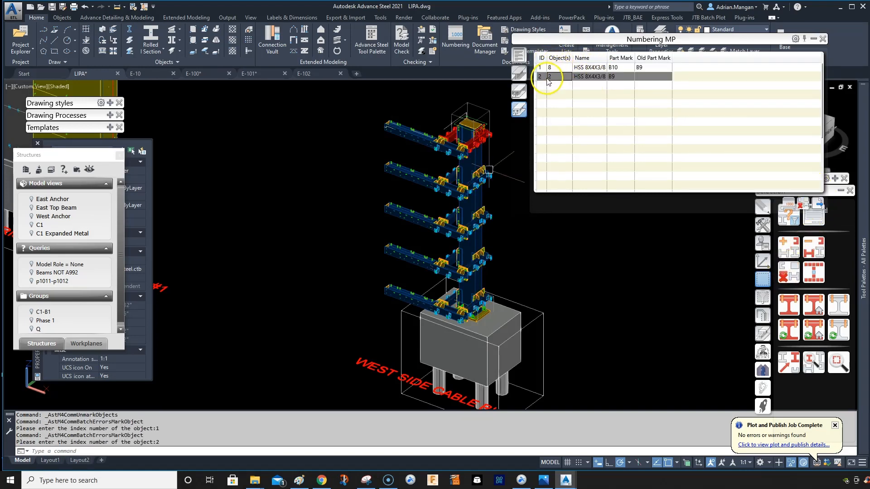
left_click(813, 39)
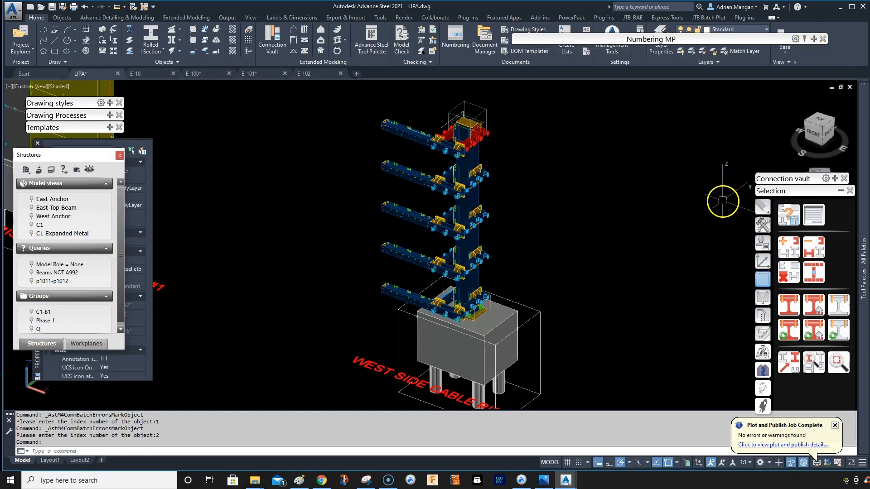
left_click(774, 268)
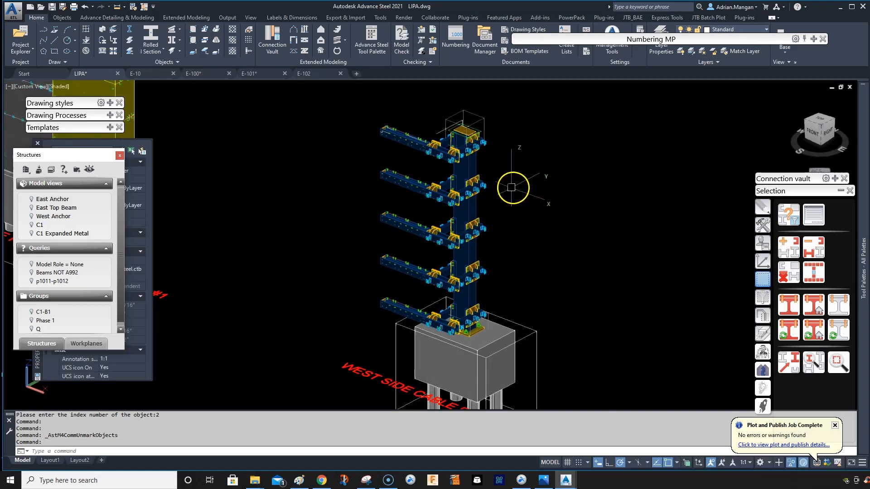
middle_click_drag(511, 187, 543, 202)
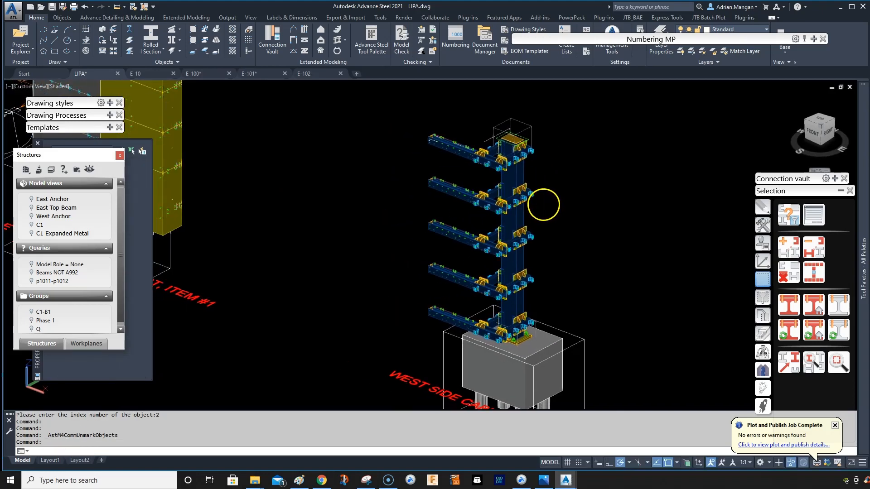
Undo the numbering and the last copy of group Q's elements down the column
left_click(85, 8)
left_click(85, 8)
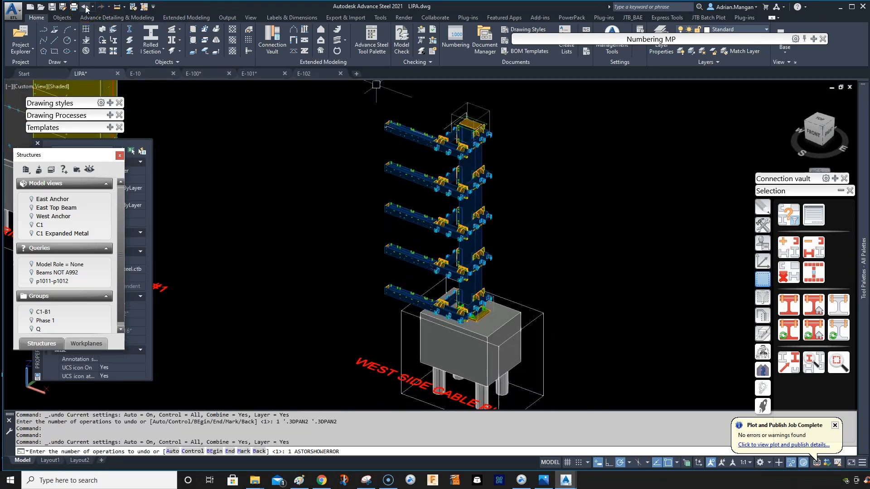
left_click(85, 8)
left_click(86, 8)
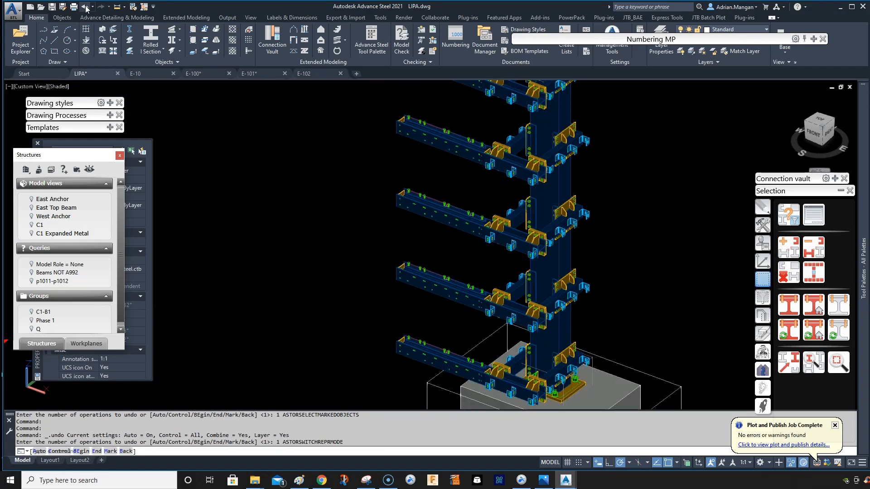
left_click(85, 8)
left_click(85, 8)
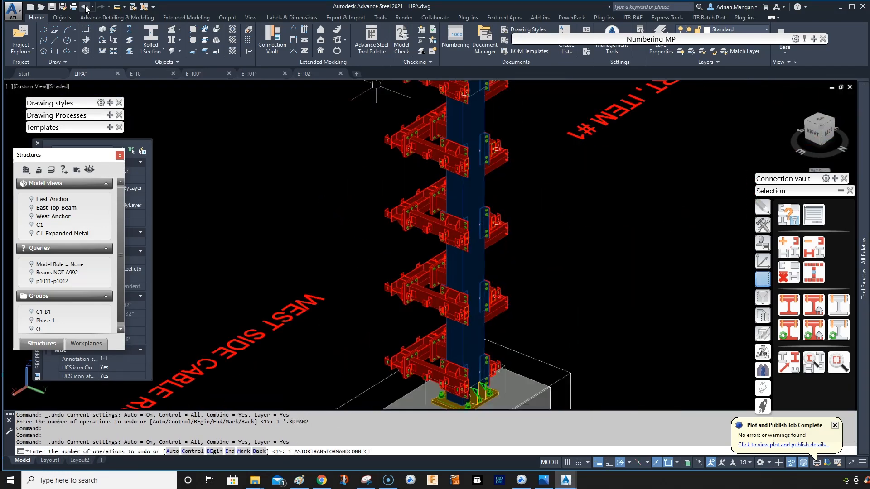
left_click(85, 8)
left_click(85, 8)
scroll(443, 218, "down", 2)
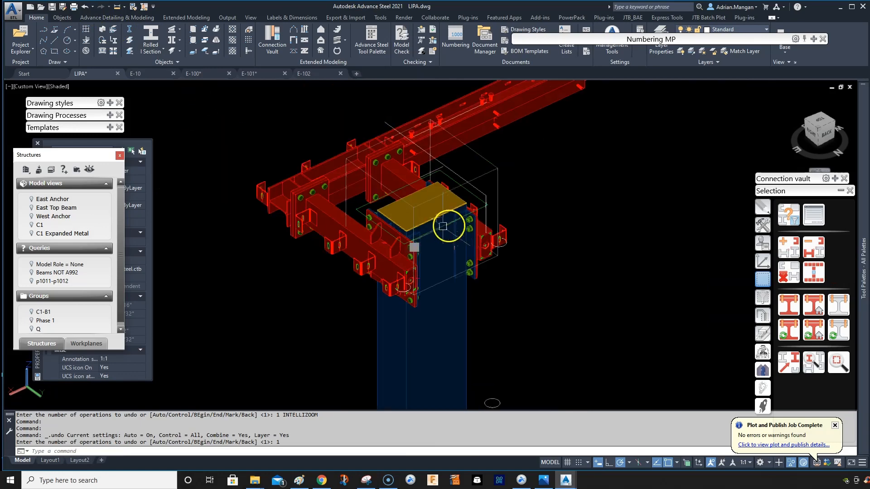
Select the elements of group Q at the column head
key("Escape")
middle_click_drag(298, 232, 322, 213)
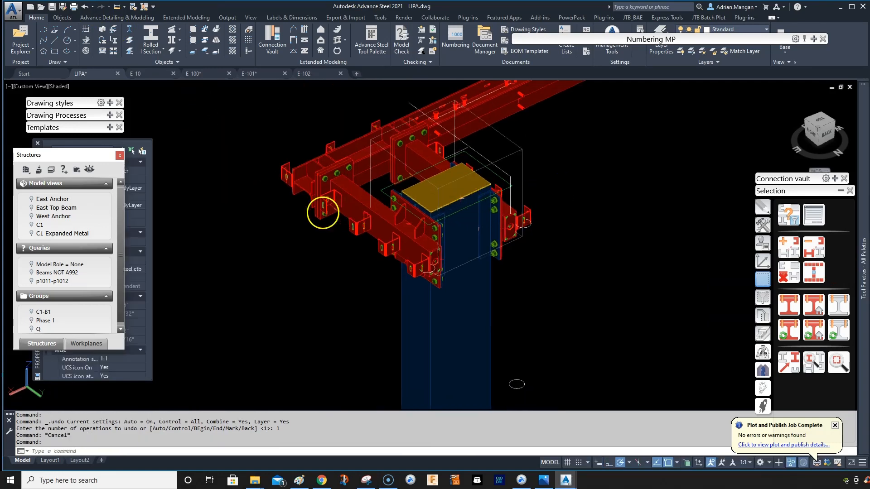
right_click(41, 331)
left_click(84, 385)
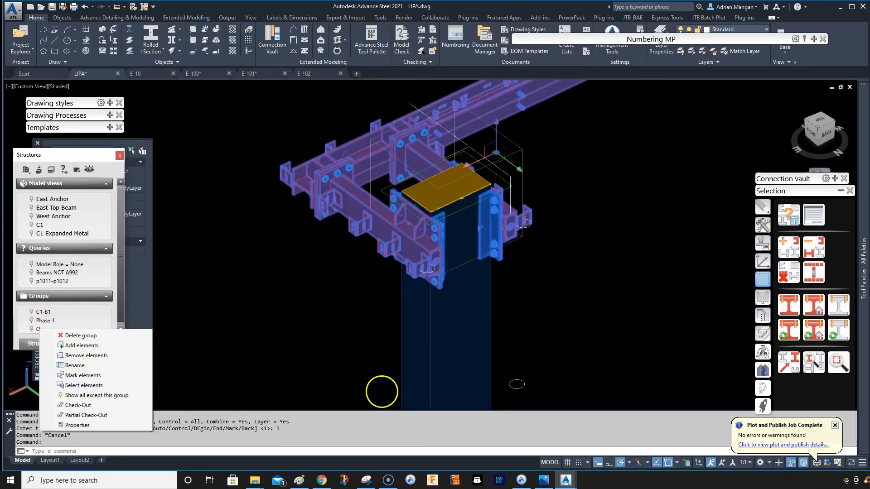
scroll(550, 247, "down", 2)
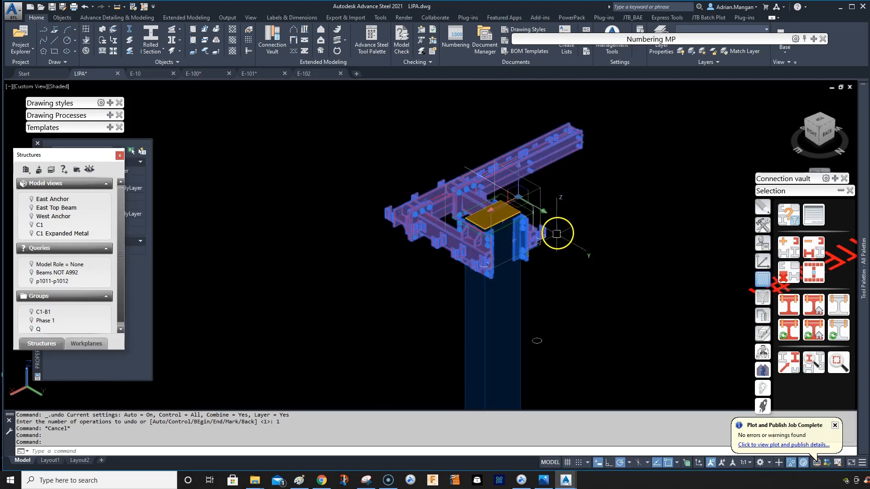
scroll(539, 231, "down", 2)
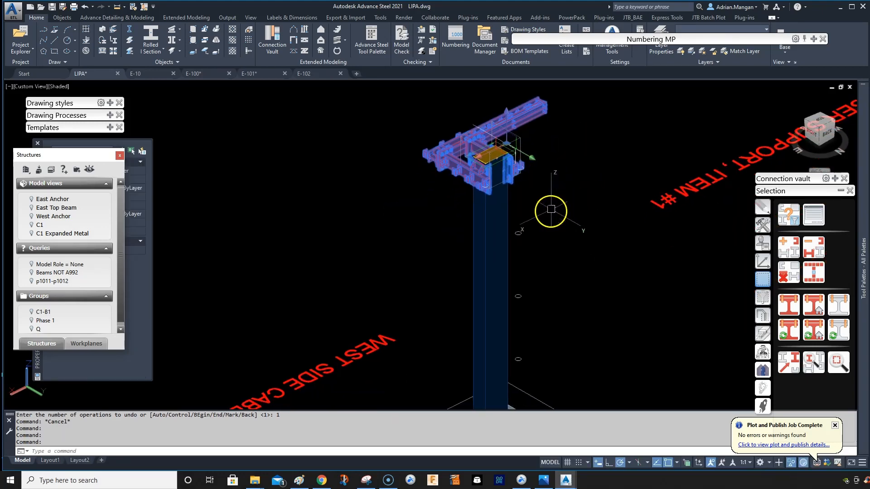
scroll(550, 211, "up", 2)
Copy the selected bracket elements down the column as a 5-item array, spaced from the upper circle's center to the next circle's center
right_click(572, 172)
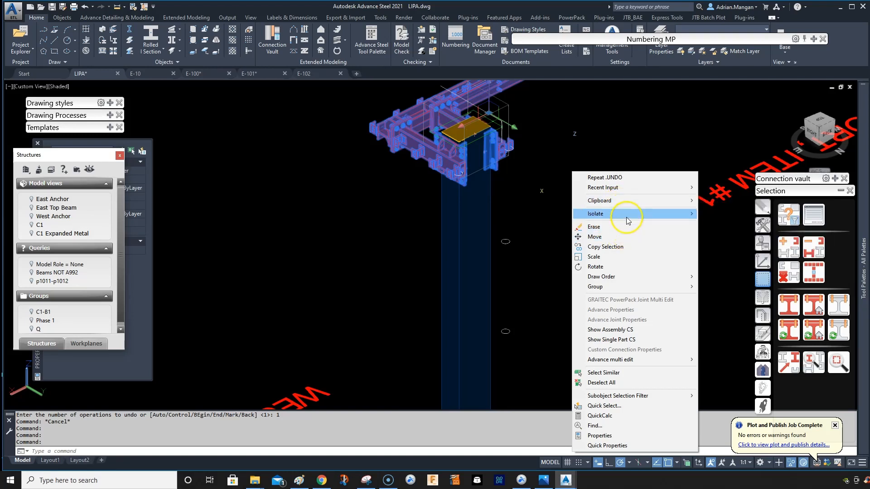
left_click(619, 247)
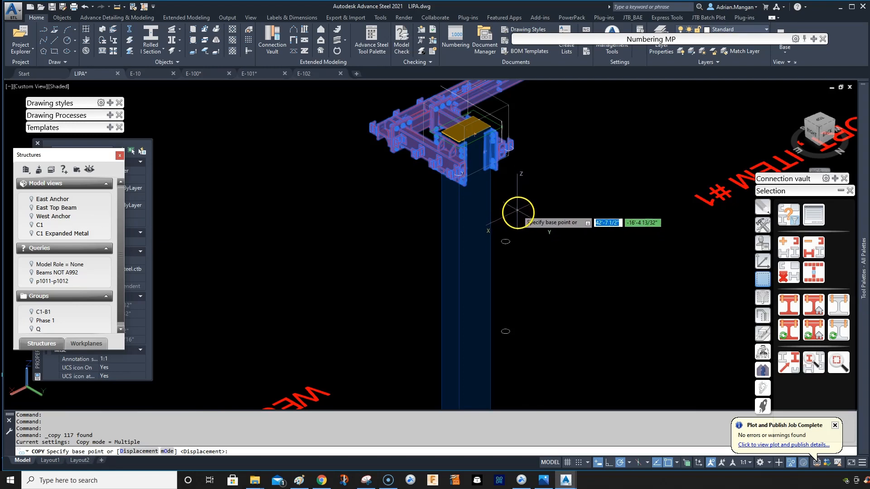
left_click(505, 241)
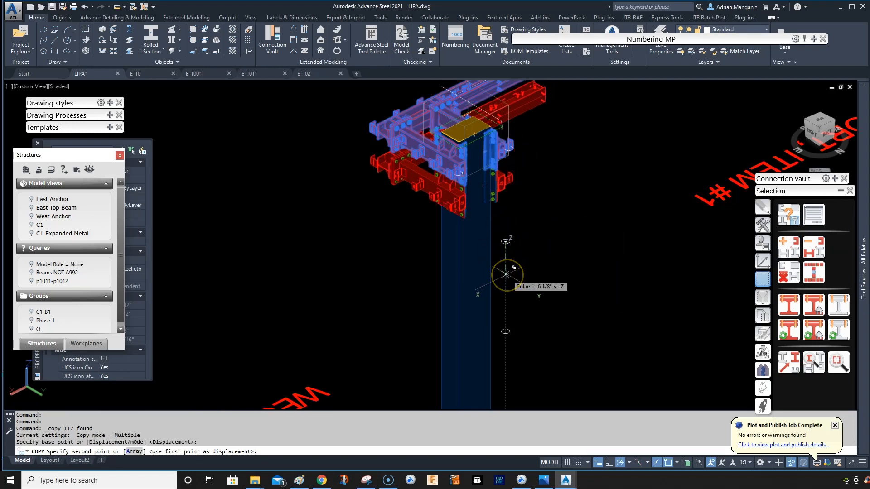
key("Return")
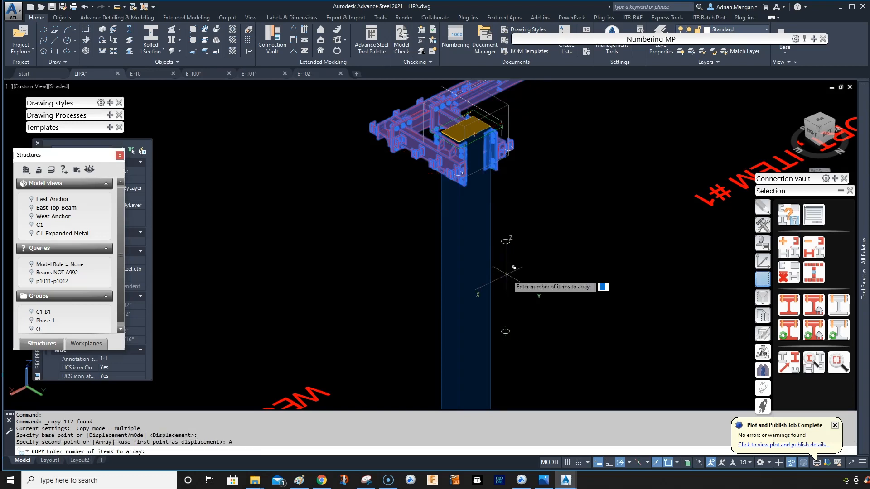
type("5")
key("Return")
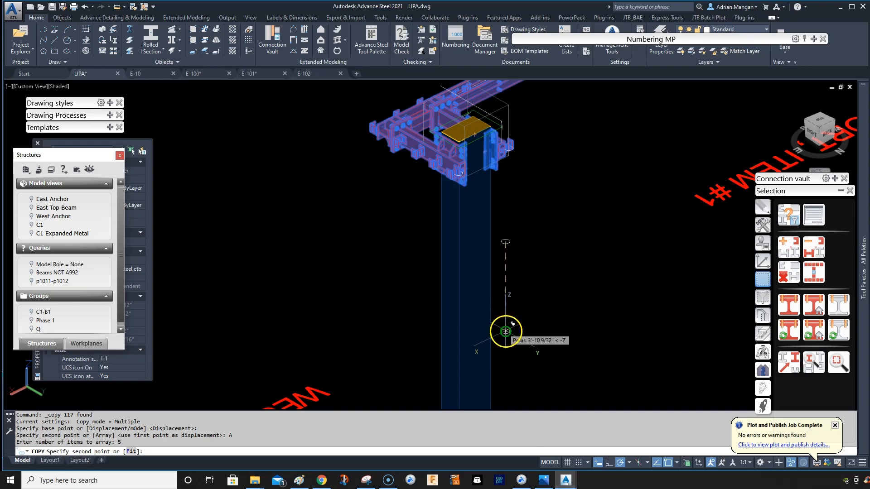
left_click(505, 335)
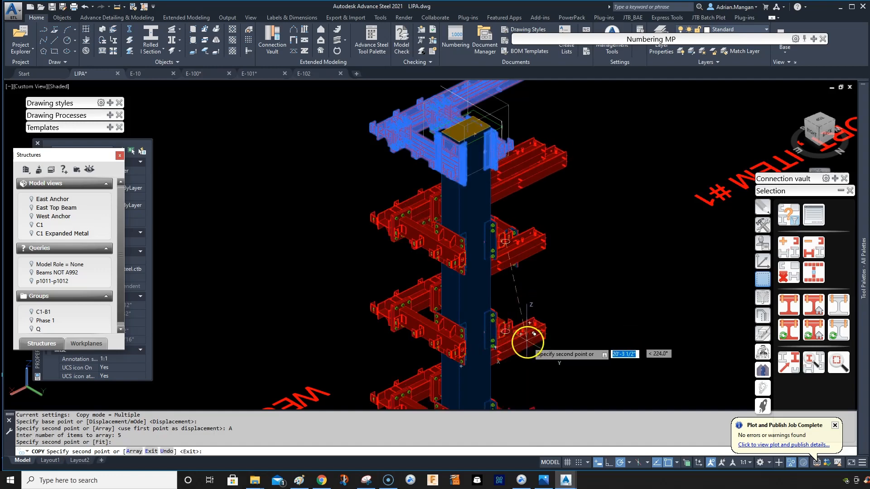
scroll(528, 339, "down", 3)
key("Escape")
scroll(554, 256, "up", 4)
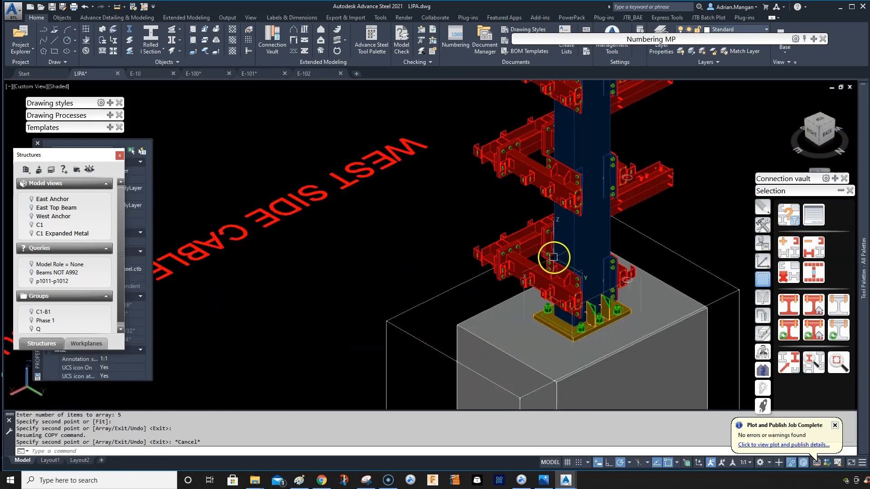
Clear the marking, mark the west side column with its shop-connected parts, and inspect the connection angles of a copied bracket
middle_click_drag(553, 257, 559, 291, "shift")
scroll(568, 299, "down", 4)
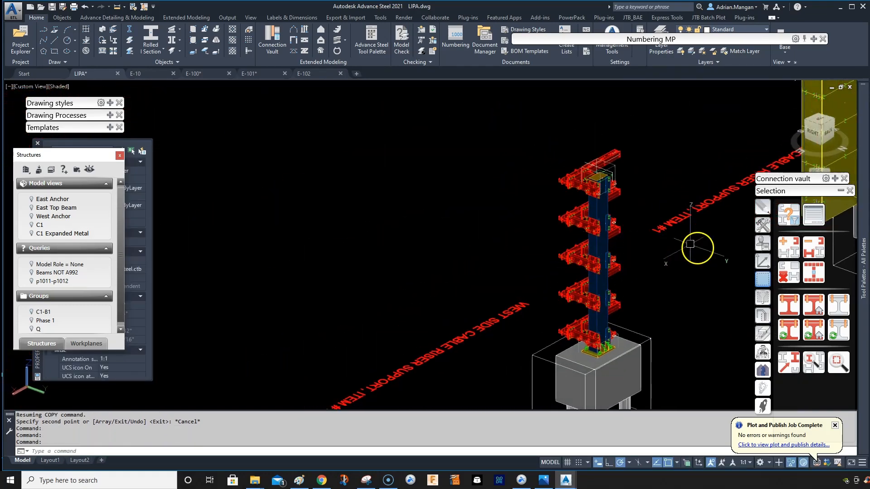
left_click(820, 335)
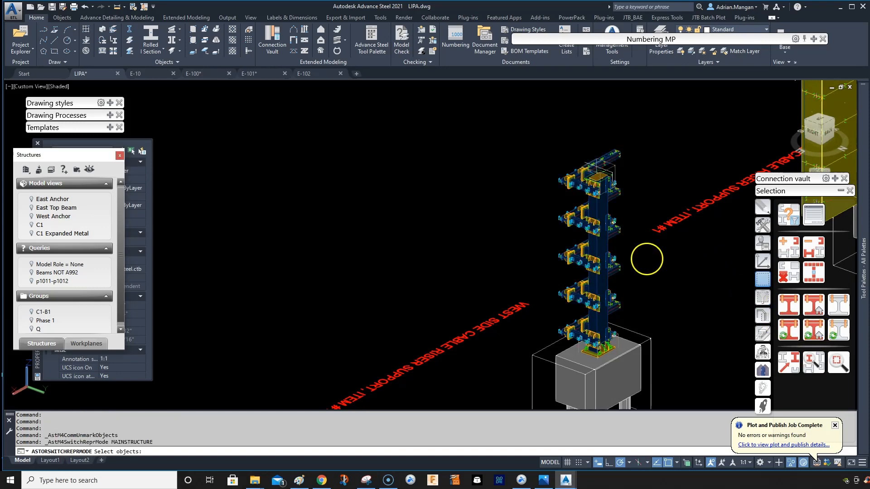
left_click(610, 244)
scroll(620, 232, "up", 5)
key("Return")
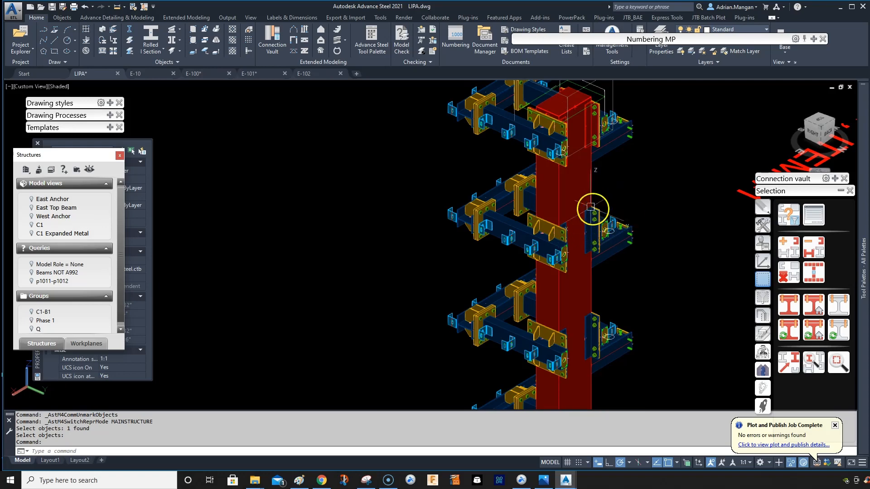
scroll(591, 211, "up", 6)
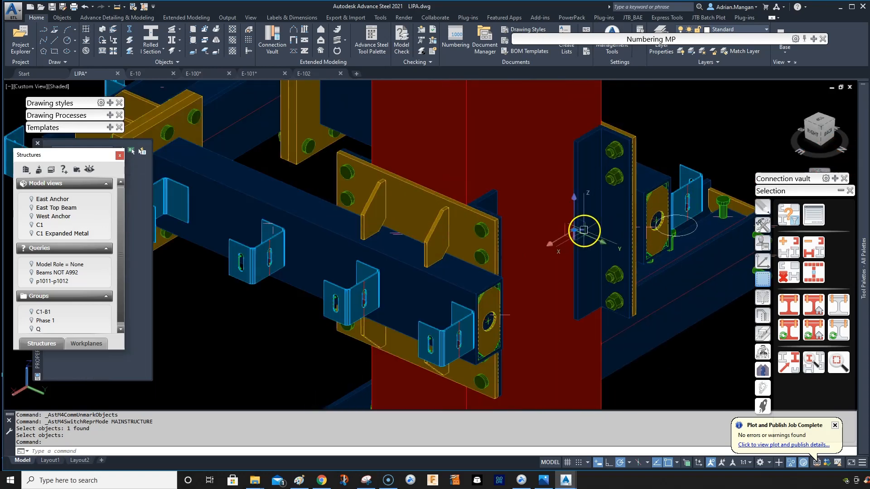
Clear the marking on the west side column and its connected parts
left_click(584, 230)
key("Escape")
scroll(611, 217, "down", 5)
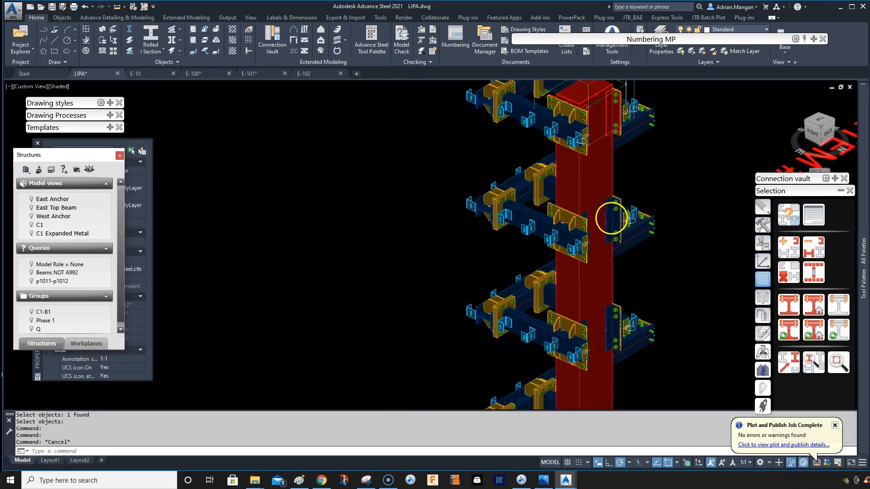
middle_click_drag(612, 218, 355, 225, "shift")
scroll(592, 168, "up", 2)
left_click_drag(530, 159, 509, 167)
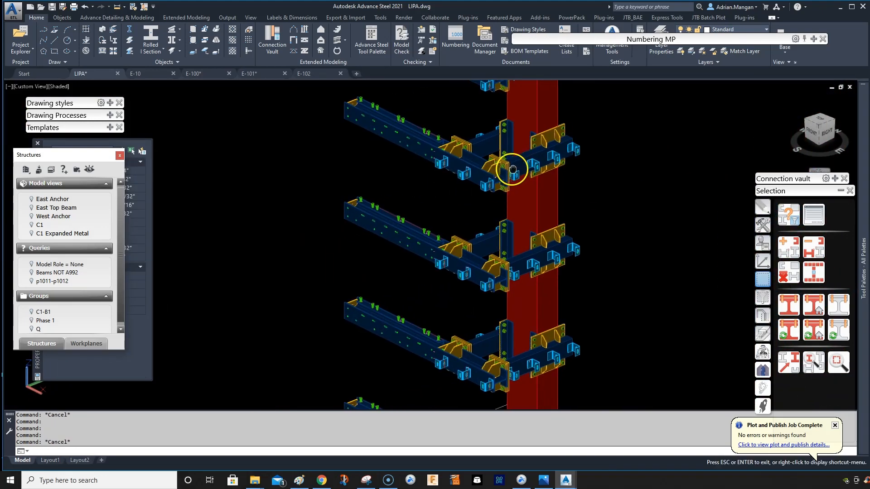
key("Escape")
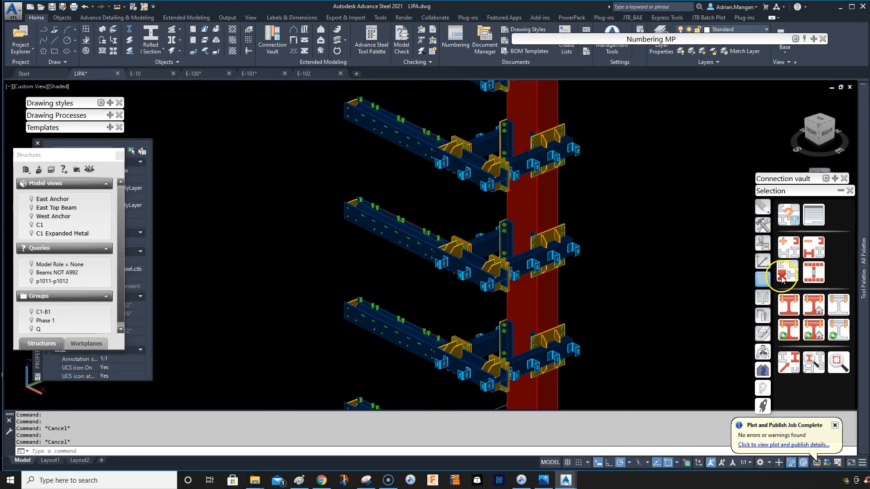
left_click(782, 275)
Select the pairs of HSS 8X4X3/8 beams on all five brackets from the column head down to the base
scroll(453, 141, "up", 2)
left_click(485, 145)
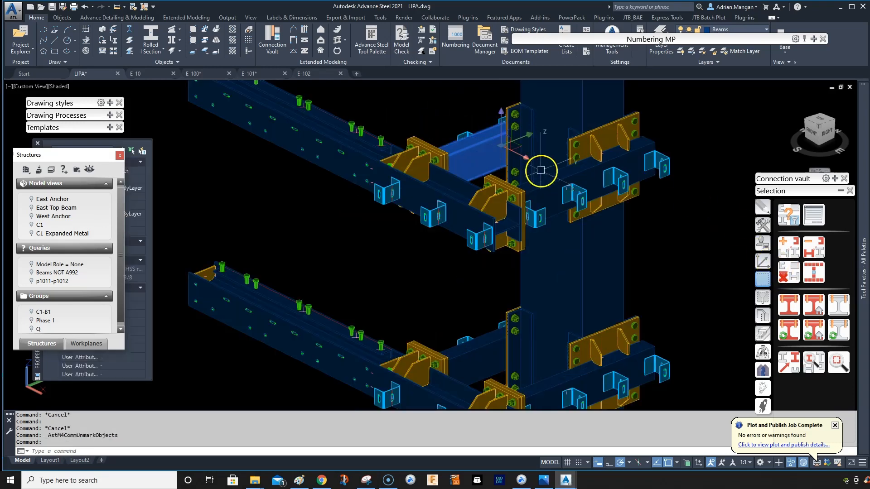
scroll(522, 229, "down", 5)
scroll(524, 186, "up", 5)
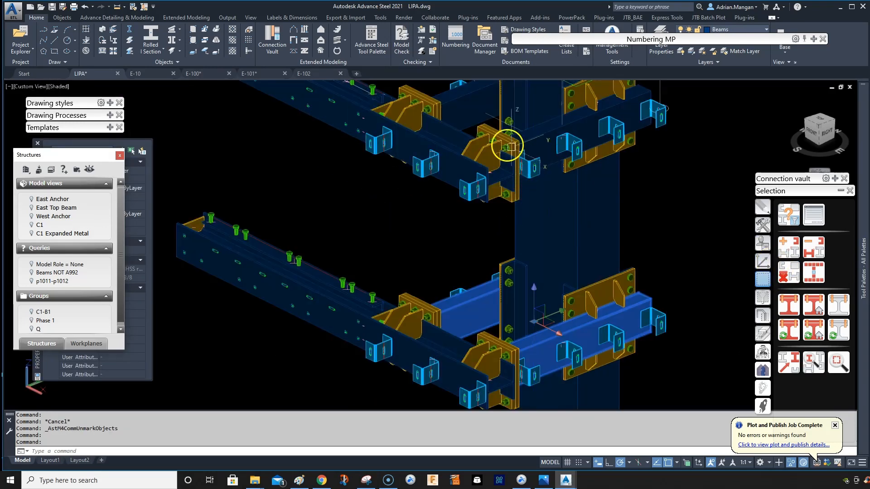
left_click(468, 105)
scroll(515, 272, "down", 5)
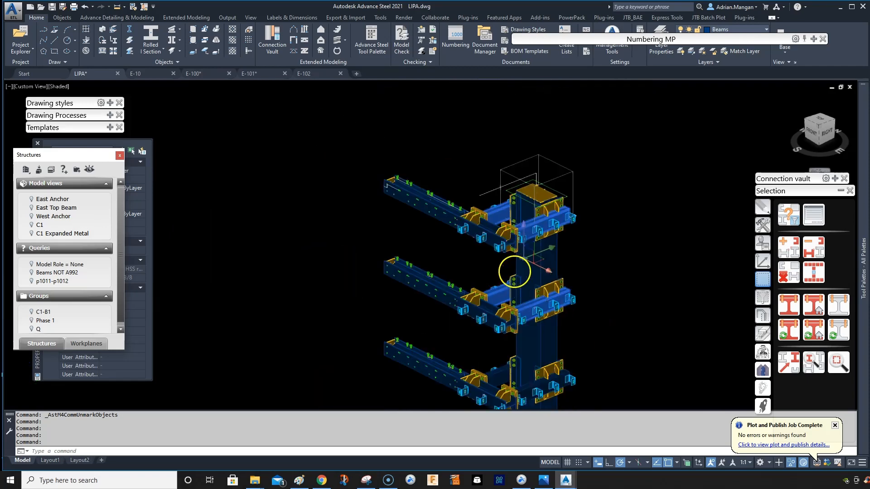
scroll(493, 239, "up", 3)
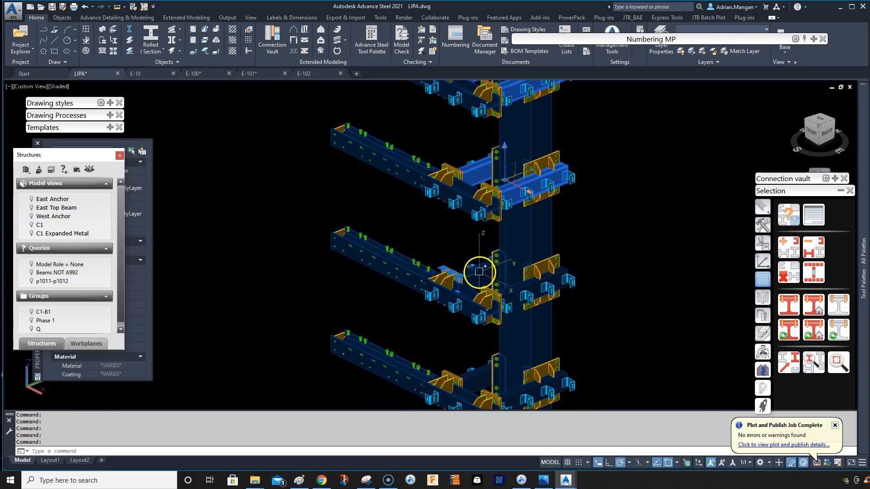
left_click(454, 277, "shift")
left_click(468, 274)
left_click(508, 286)
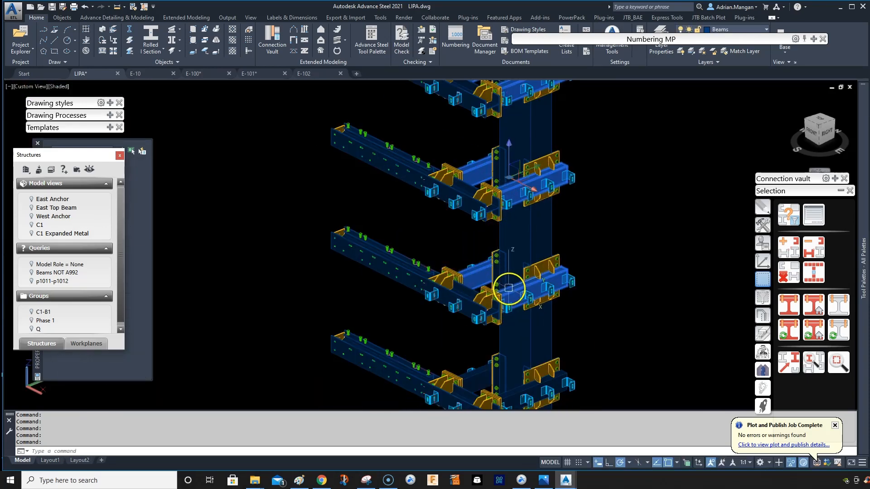
left_click(472, 374)
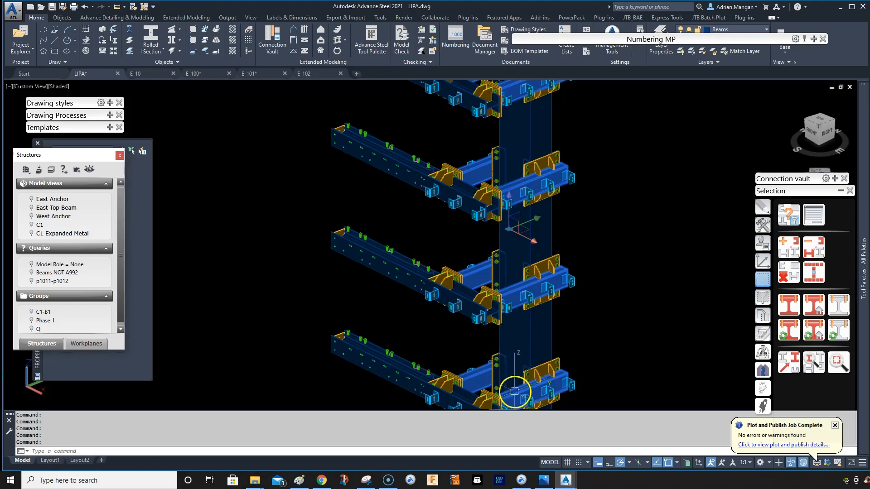
middle_click_drag(514, 344, 565, 196)
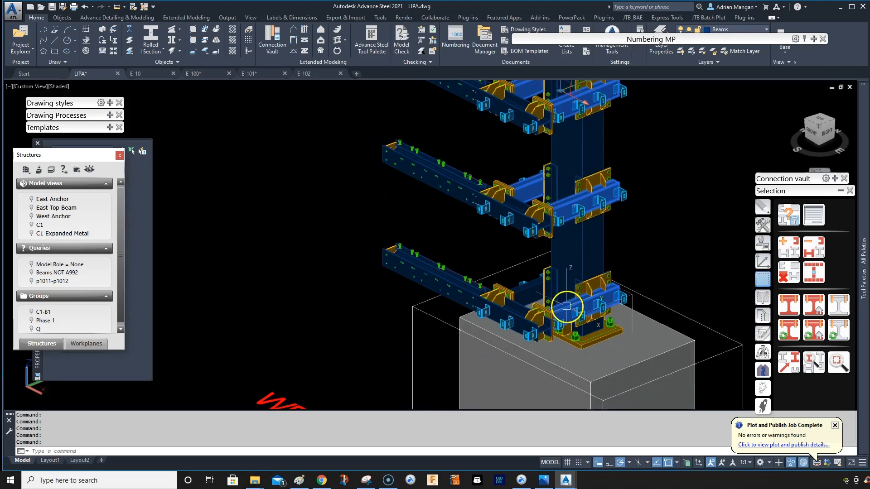
scroll(582, 222, "down", 3)
middle_click_drag(581, 222, 514, 240)
scroll(508, 140, "up", 3)
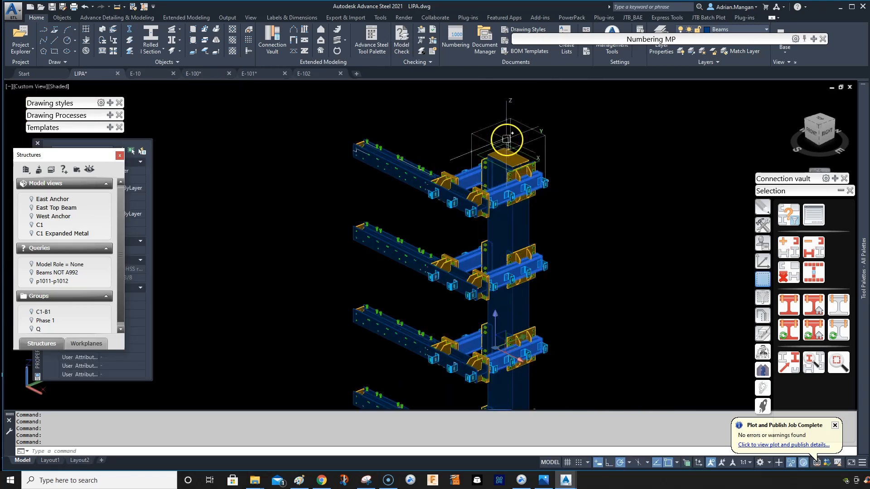
Mark the selected HSS beams with their shop-connected parts and select all marked objects
left_click(814, 332)
left_click(799, 271)
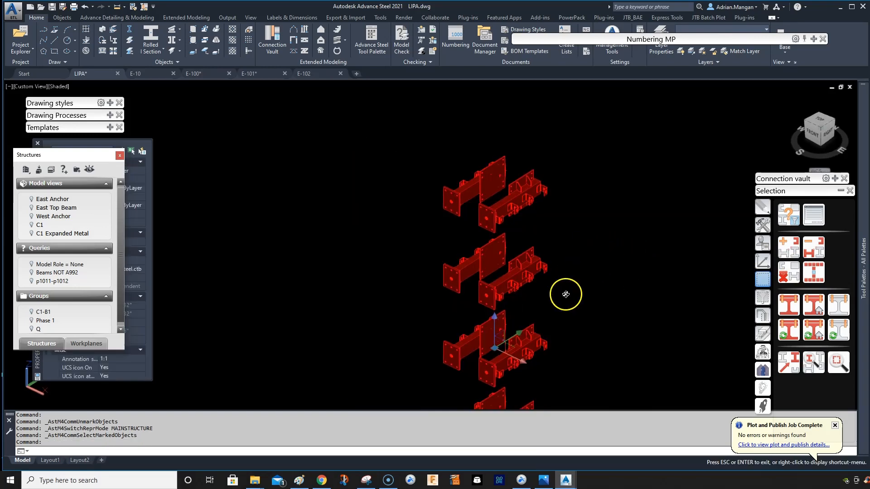
scroll(561, 298, "down", 3)
middle_click_drag(561, 297, 581, 257)
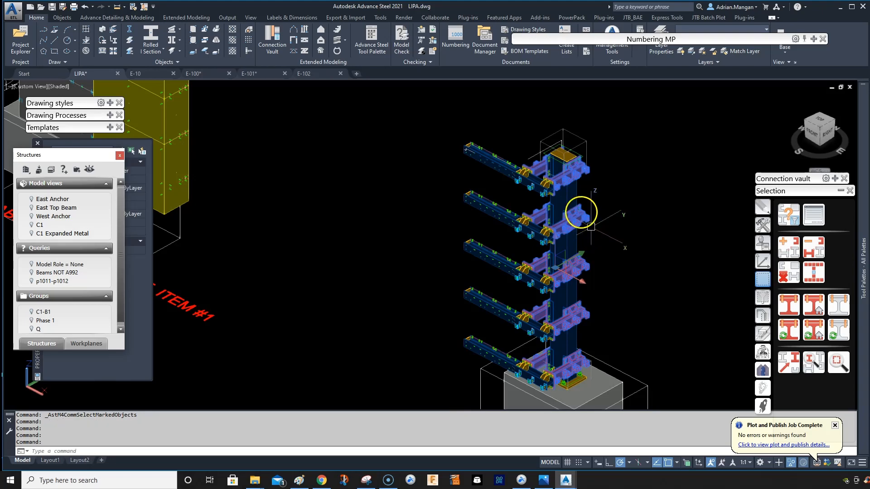
Number the selected parts with single parts starting at 1001 and assemblies at 1, and check the main part numbering results
left_click(452, 36)
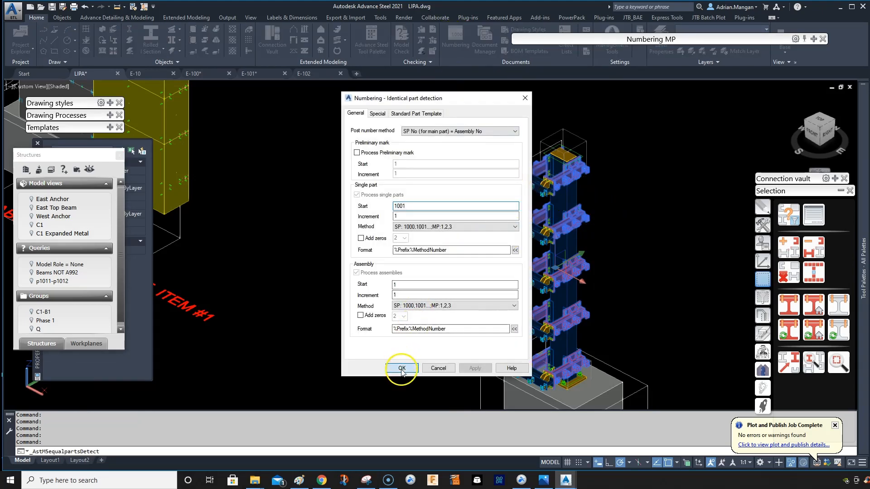
left_click(401, 368)
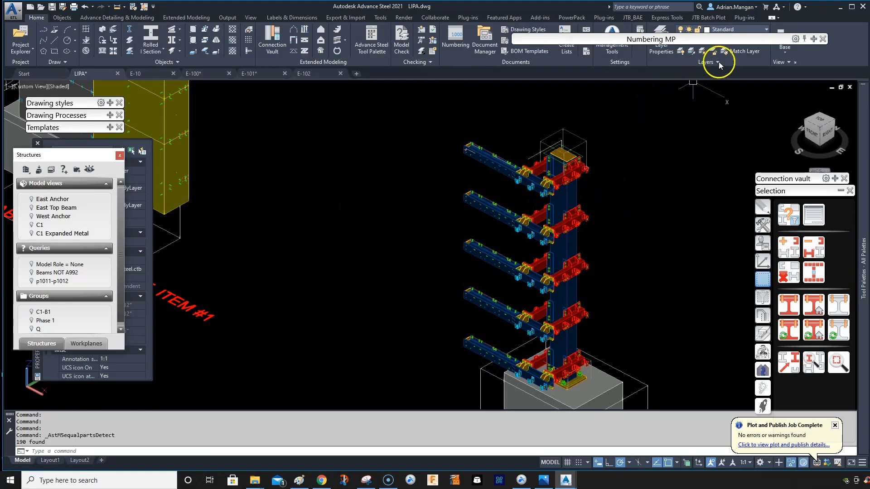
left_click(814, 39)
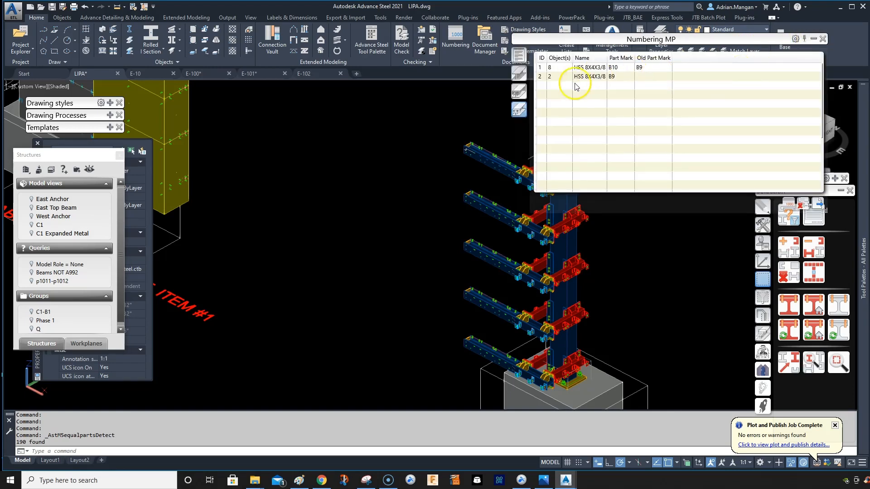
left_click(822, 39)
Examine the marked HSS beam assemblies of the brackets along the column
middle_click_drag(597, 146, 588, 152)
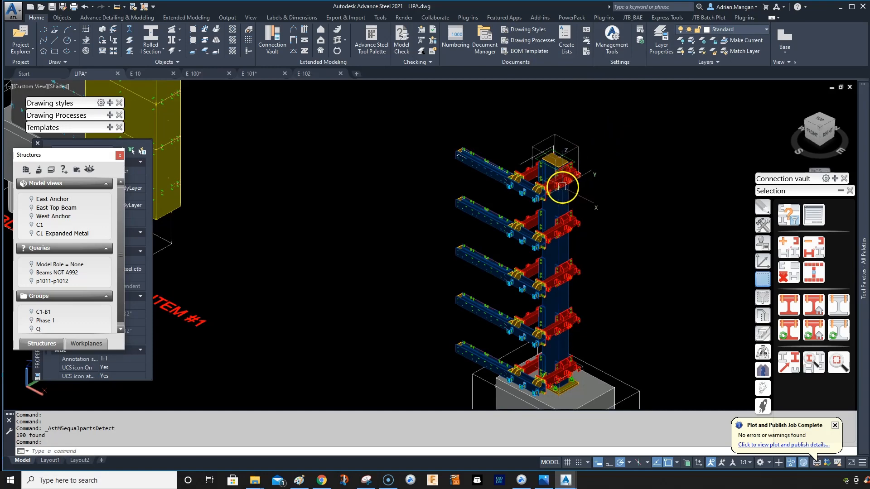
middle_click_drag(533, 198, 539, 213)
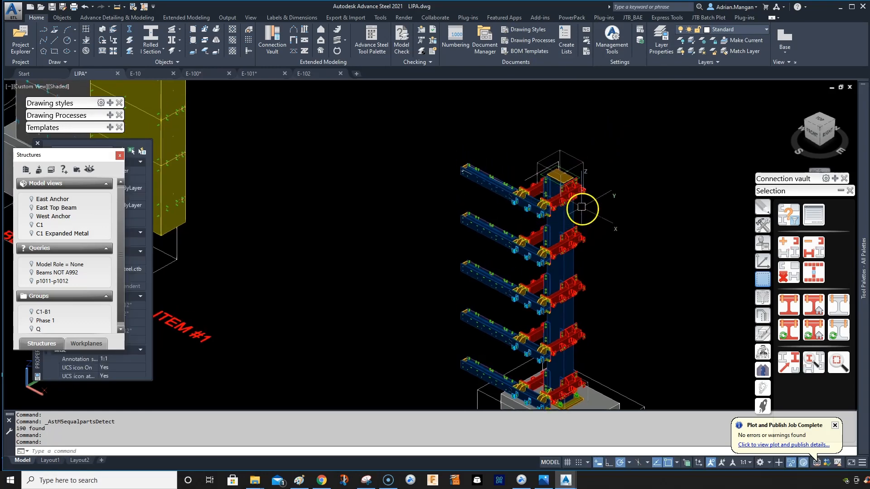
middle_click_drag(552, 214, 584, 169)
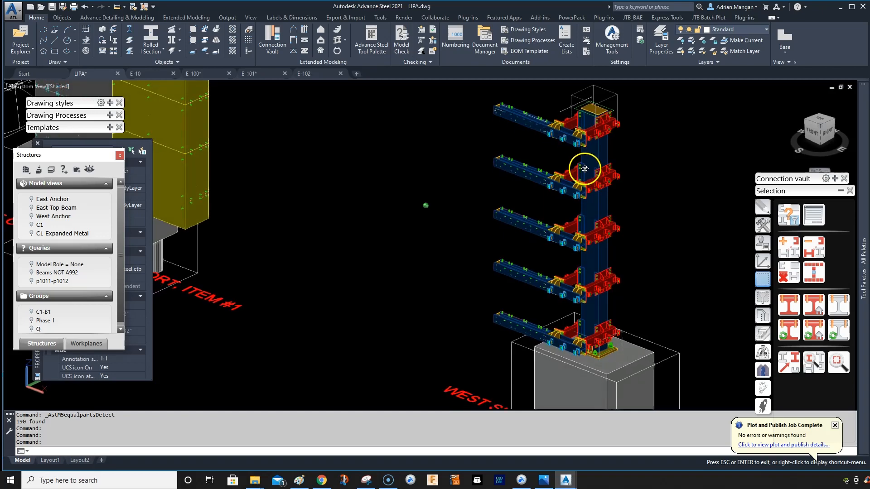
key("Escape")
scroll(600, 175, "up", 4)
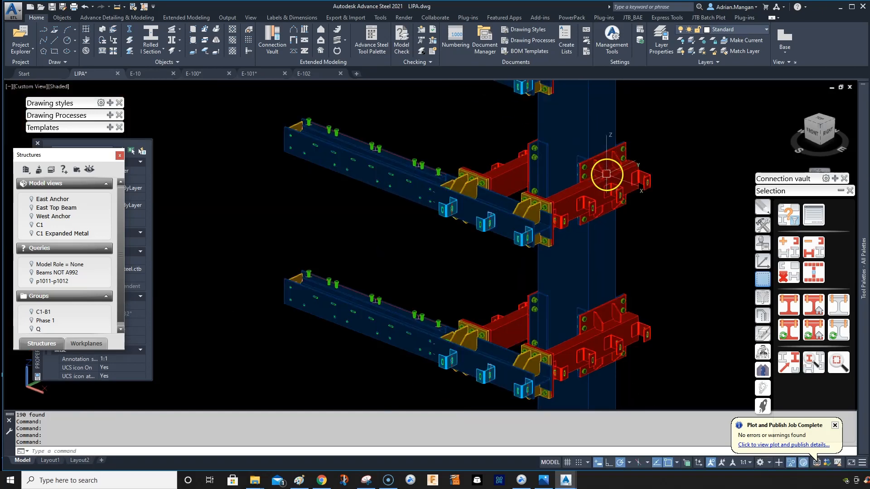
scroll(606, 174, "down", 4)
middle_click_drag(559, 176, 538, 207)
middle_click_drag(524, 162, 524, 192)
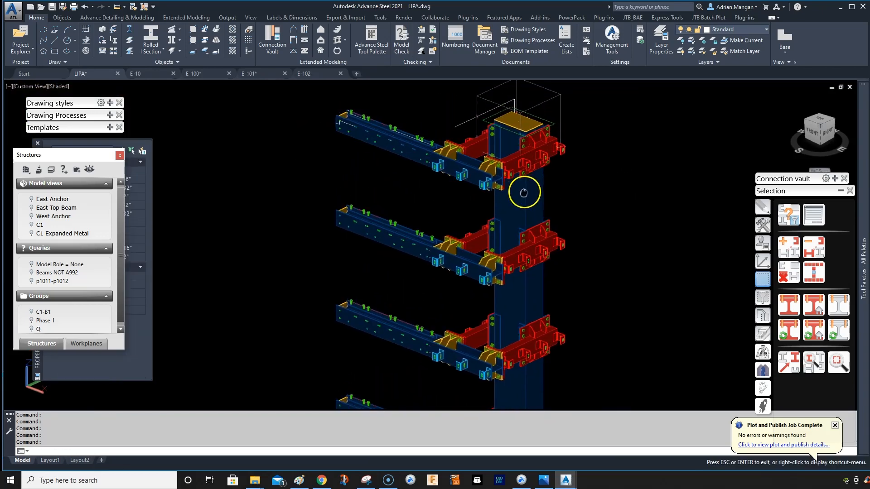
key("Escape")
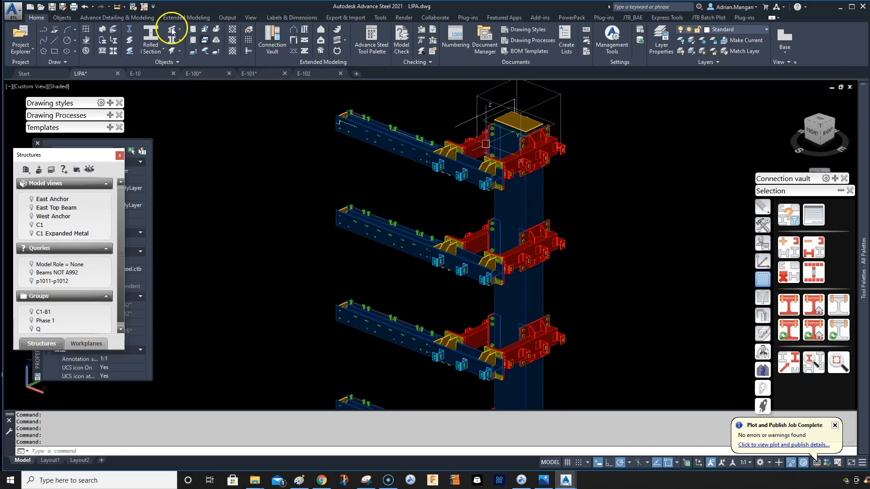
Undo the numbering and the marking of the bracket beams
left_click(84, 8)
left_click(84, 8)
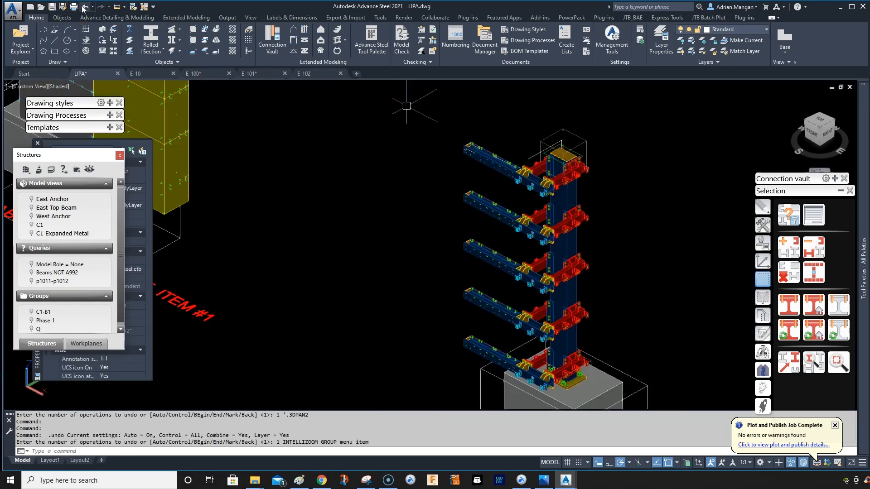
left_click(83, 8)
left_click(84, 8)
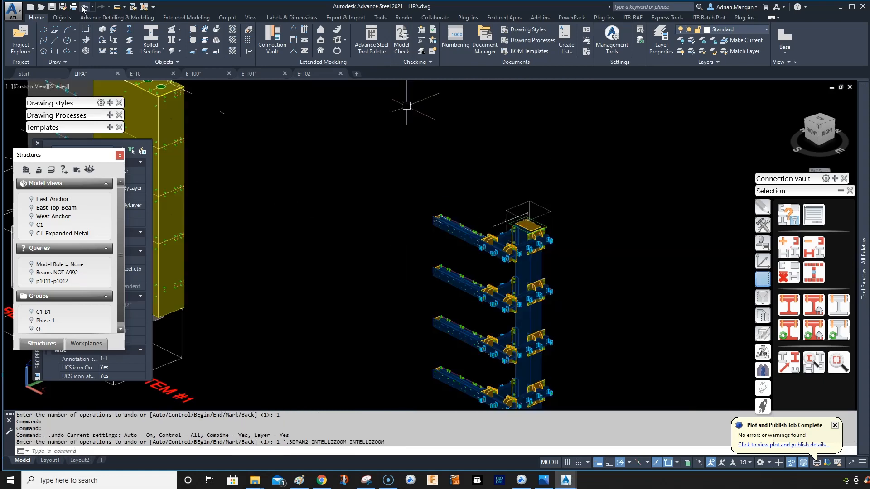
left_click(84, 8)
left_click(83, 8)
left_click(84, 8)
left_click(84, 8)
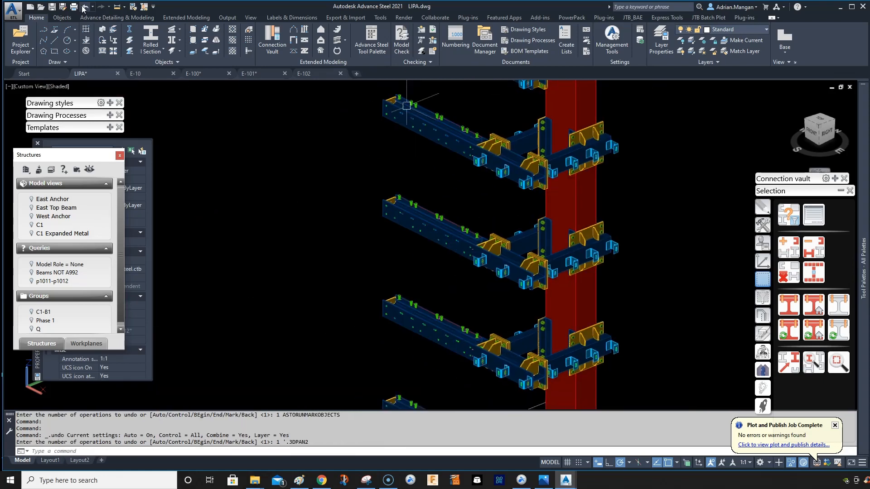
left_click(84, 8)
left_click(84, 8)
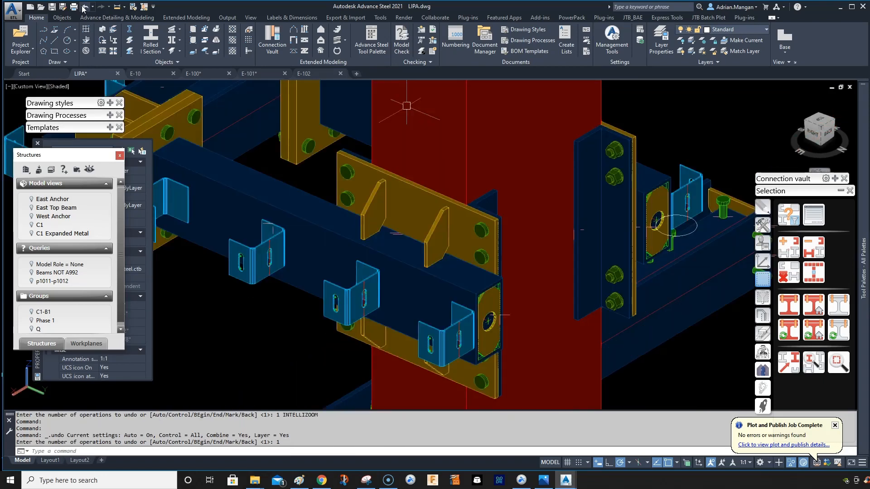
Undo the column marking and the array copy of group Q's bracket down the column
left_click(84, 9)
left_click(84, 8)
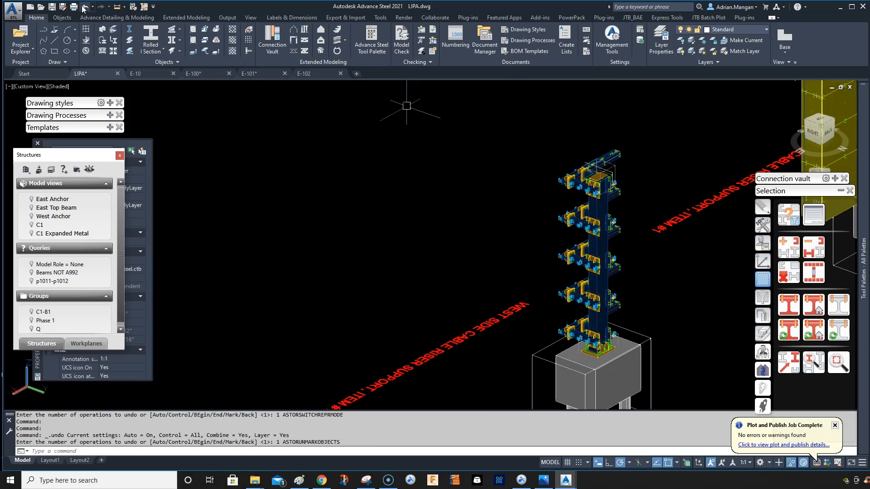
left_click(84, 8)
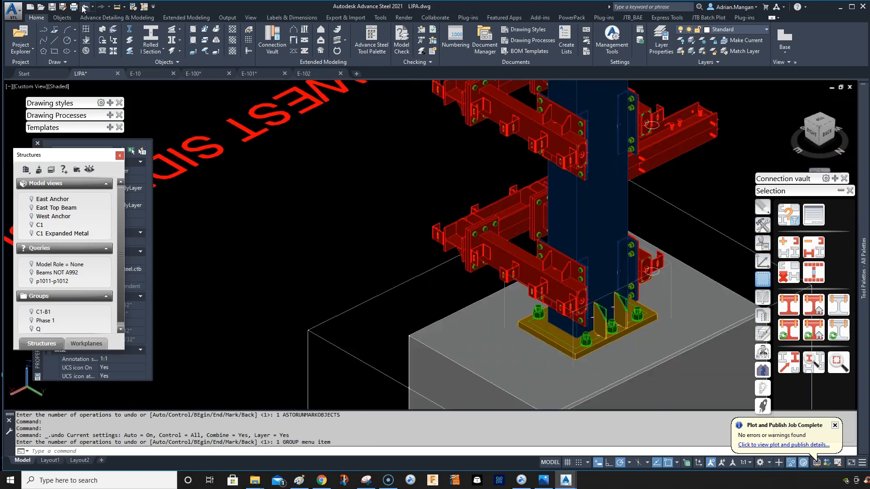
left_click(84, 8)
left_click(84, 8)
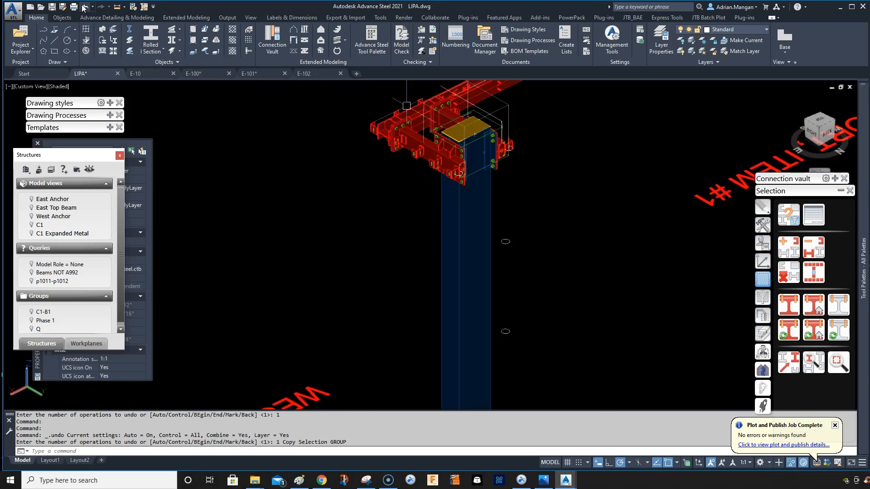
Select the beams of the bracket at the column head and mark them with their shop-connected parts
middle_click_drag(397, 175, 382, 233)
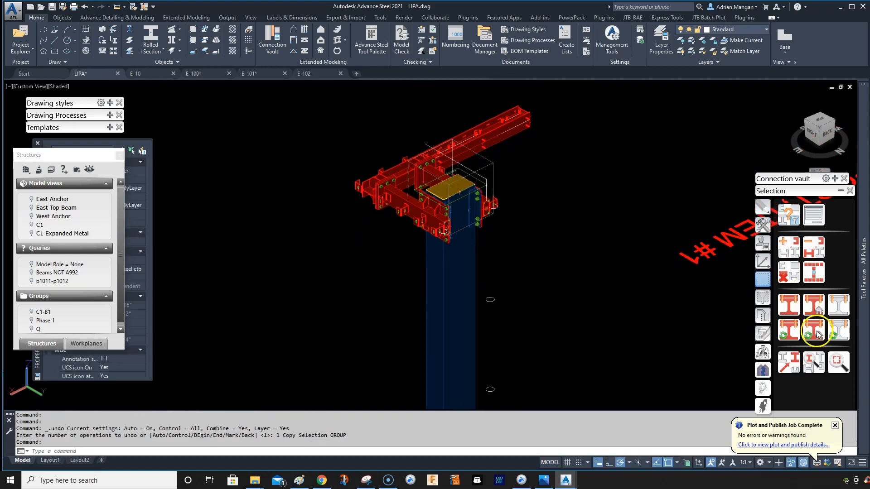
left_click(814, 332)
left_click(812, 277)
left_click(463, 258)
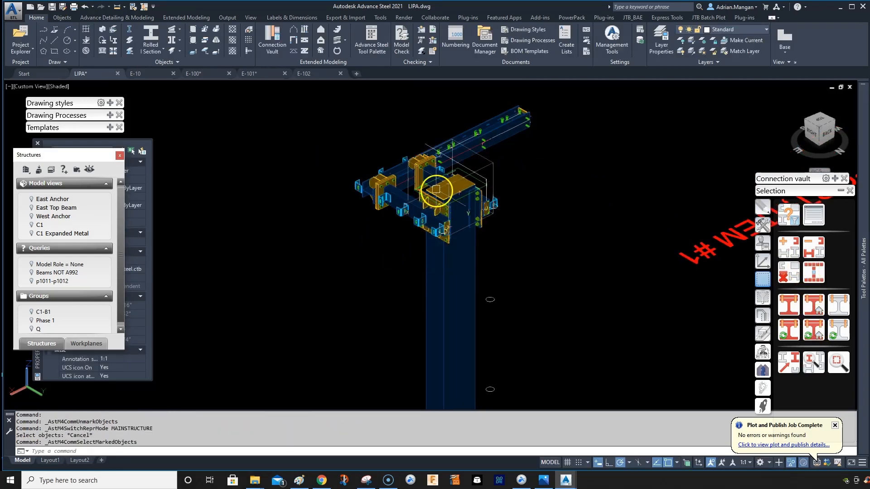
scroll(438, 184, "up", 5)
left_click(404, 151)
left_click(342, 200)
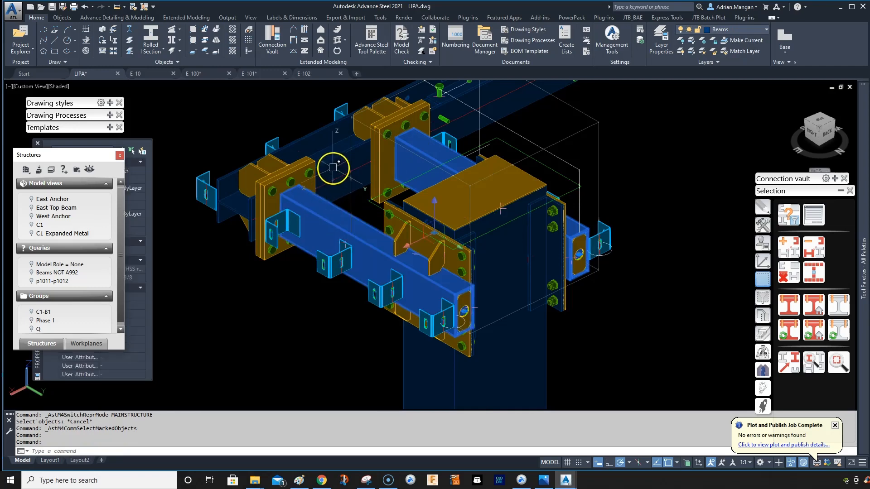
left_click(334, 171)
left_click(818, 334)
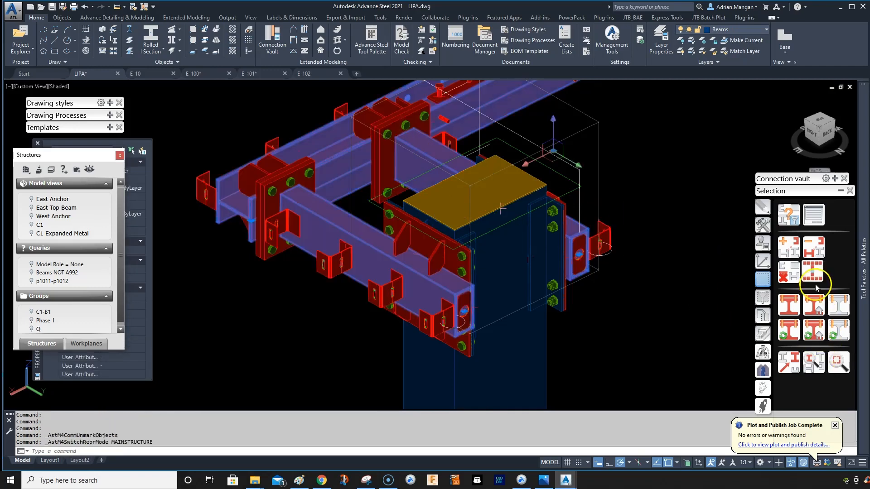
Select the marked parts of the top bracket and add its connection angles on the column to the selection
scroll(562, 211, "up", 8)
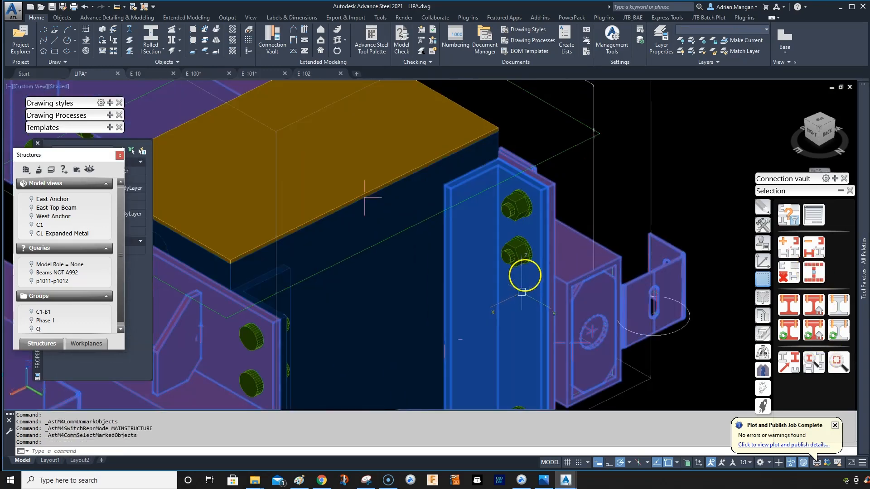
scroll(524, 267, "down", 8)
scroll(470, 255, "up", 3)
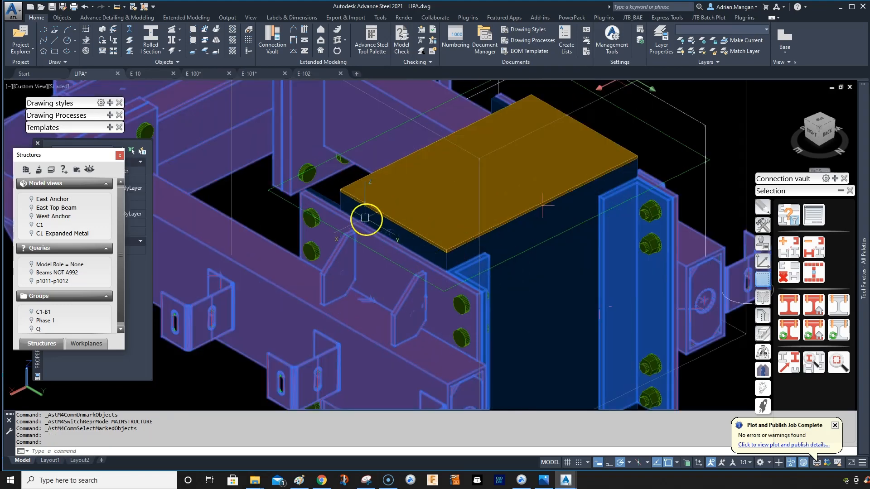
scroll(357, 209, "up", 5)
scroll(403, 173, "down", 5)
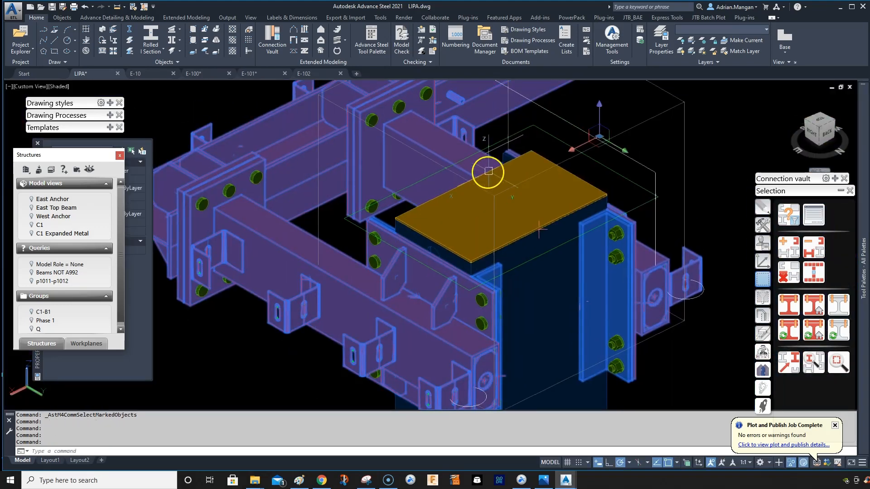
scroll(528, 146, "up", 6)
scroll(525, 181, "down", 5)
scroll(522, 166, "up", 5)
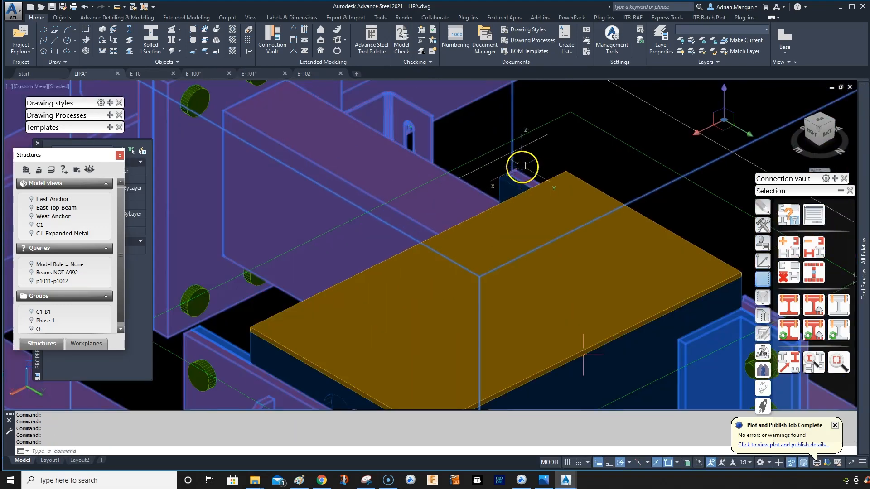
scroll(575, 195, "down", 6)
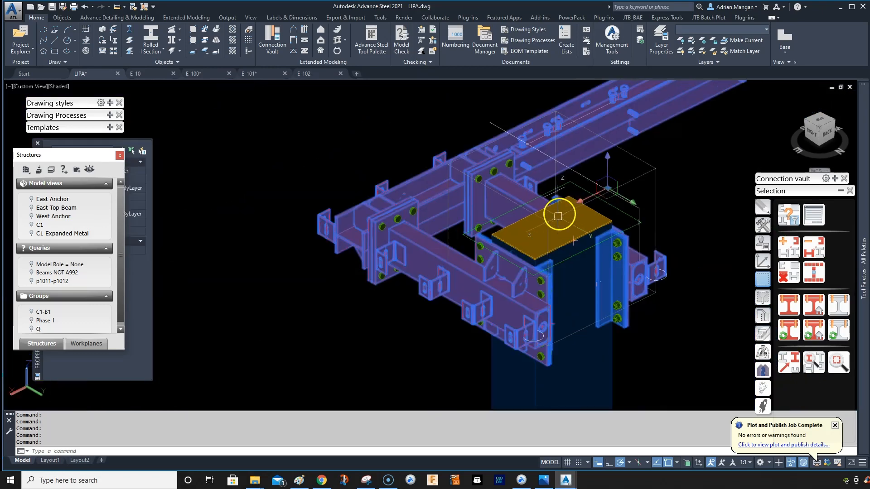
middle_click_drag(566, 275, 518, 219)
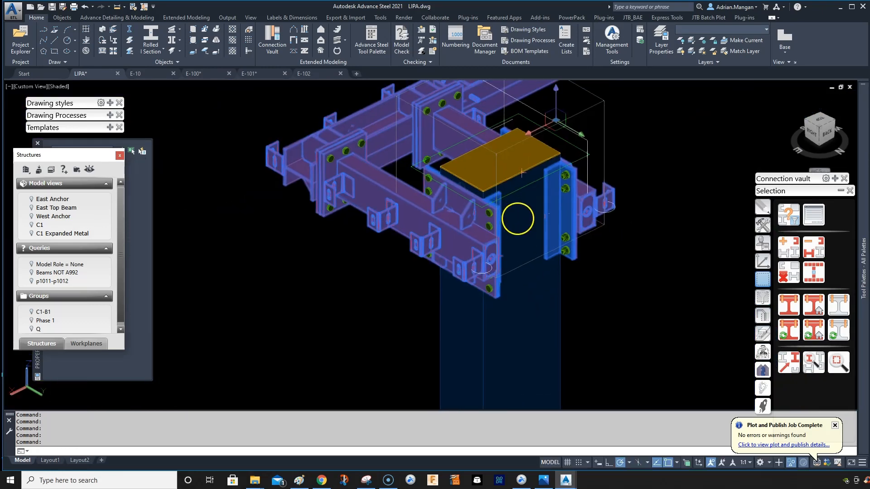
Copy the selected bracket with its additional connections down the column as 4 copies at a Z distance of -4' 1 1/2", and clear the marking
left_click(762, 224)
left_click(844, 219)
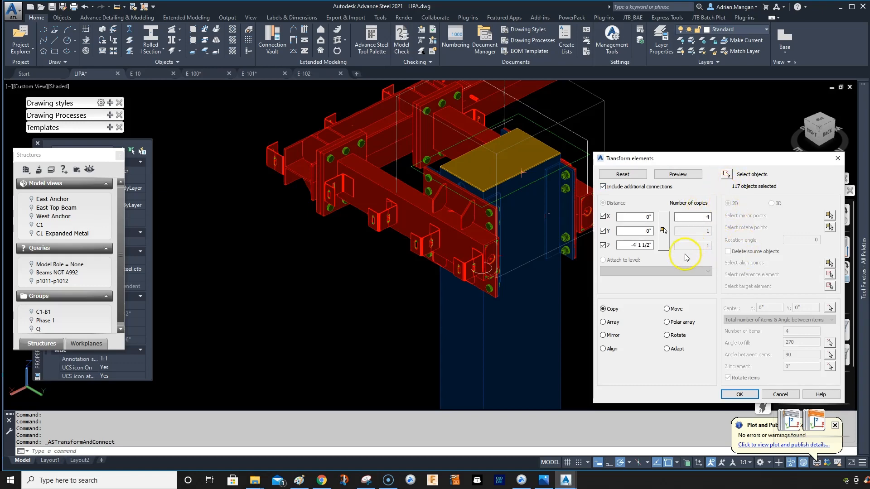
left_click(696, 174)
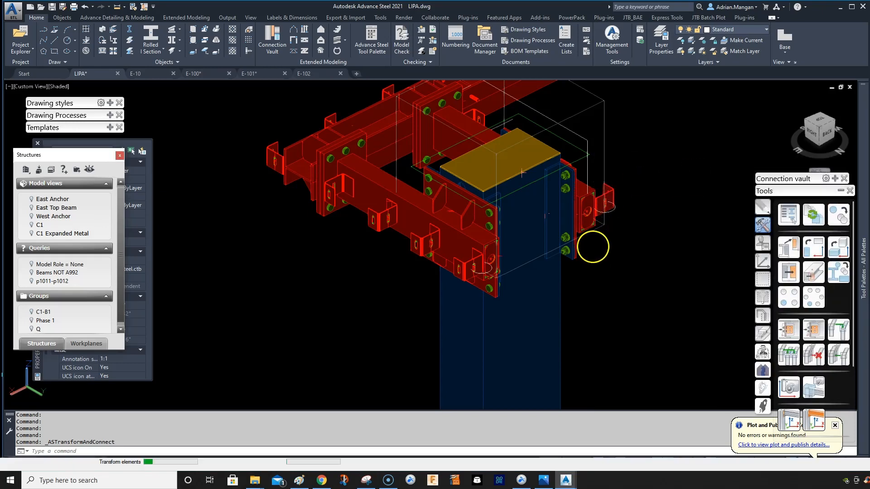
scroll(595, 272, "down", 6)
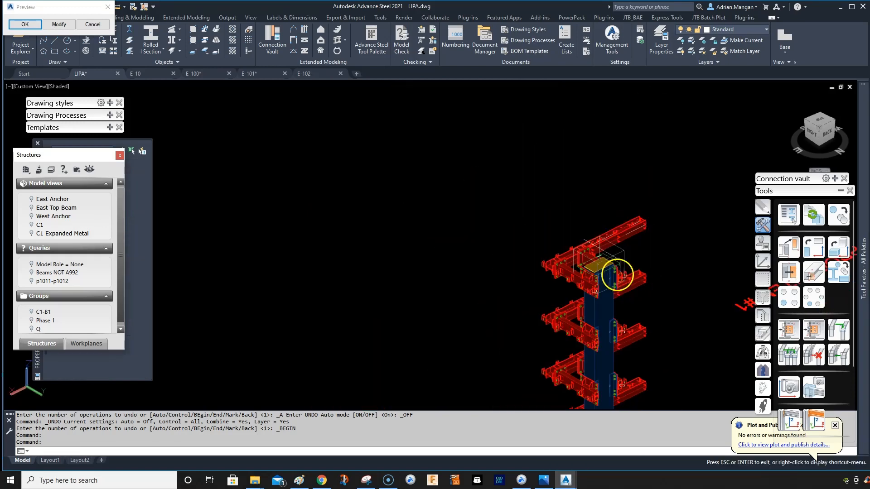
left_click(25, 25)
middle_click_drag(509, 198, 401, 192, "shift")
scroll(404, 163, "up", 5)
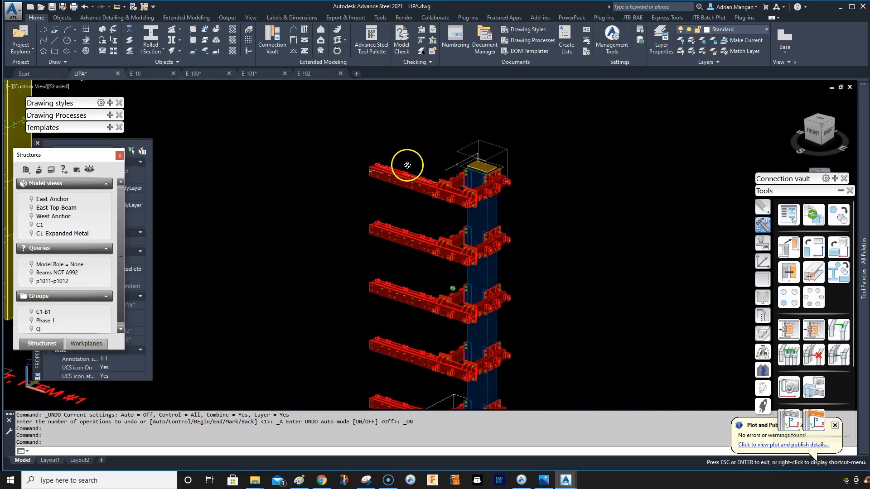
left_click(753, 277)
left_click(762, 278)
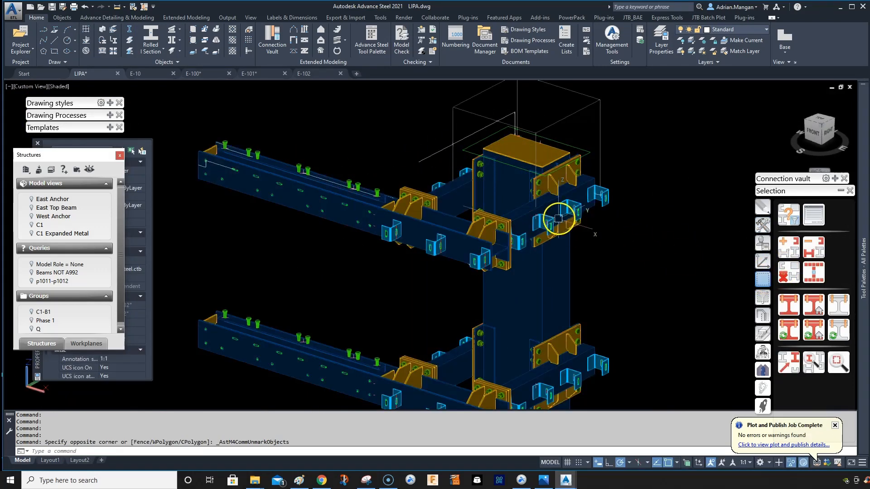
Mark the top bracket's beams with their shop-connected parts and delete the marked assemblies
key("Escape")
left_click(521, 213)
left_click(453, 190)
left_click(461, 222)
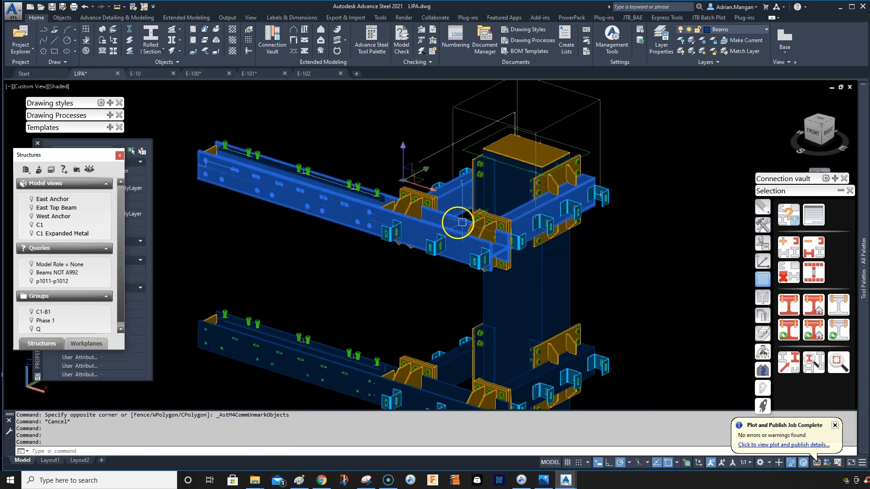
left_click(789, 308)
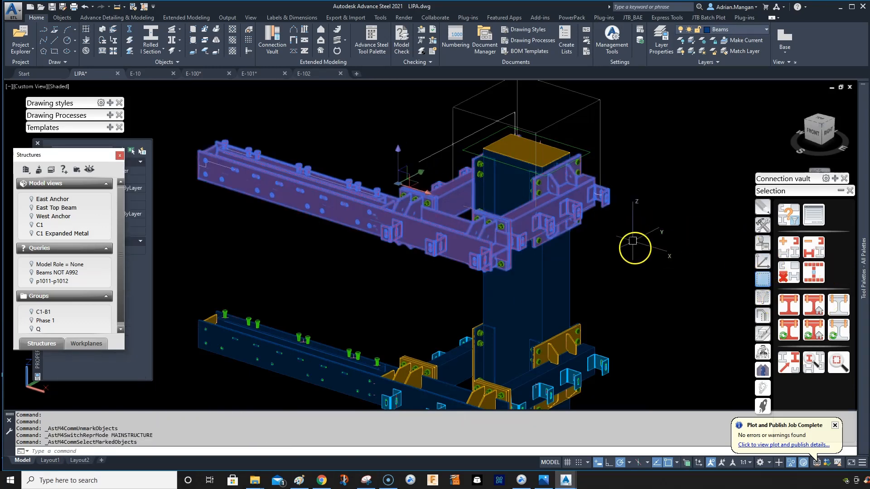
key("Delete")
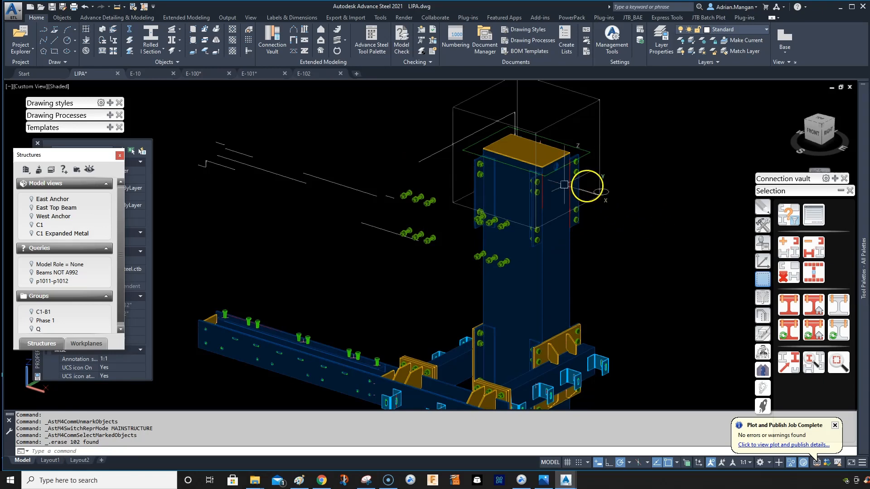
Delete the loose bolt groups left from the top bracket and three bolted angles at the column head
scroll(549, 169, "up", 3)
middle_click_drag(452, 267, 382, 252, "shift")
left_click(345, 236)
left_click(270, 204)
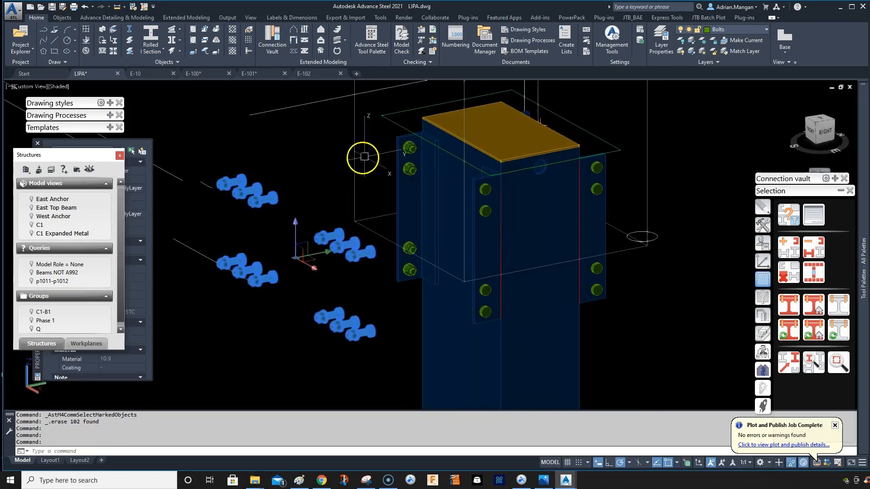
left_click(396, 186)
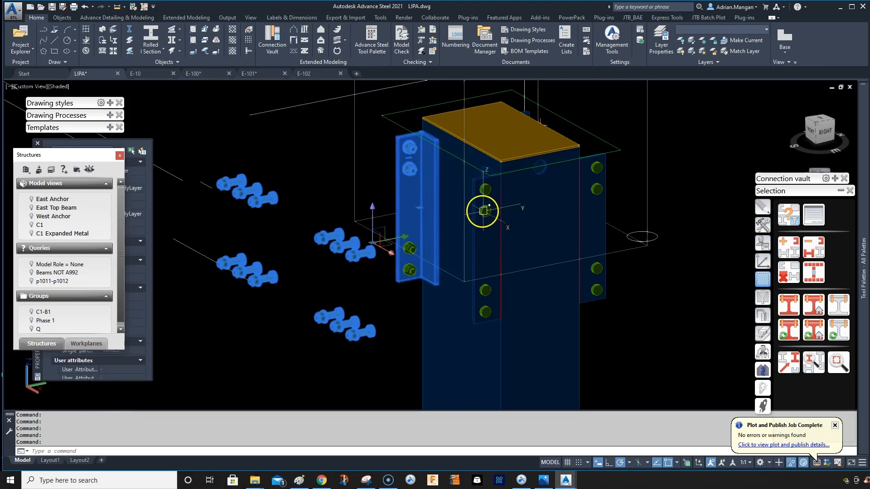
left_click(476, 230)
left_click(596, 190)
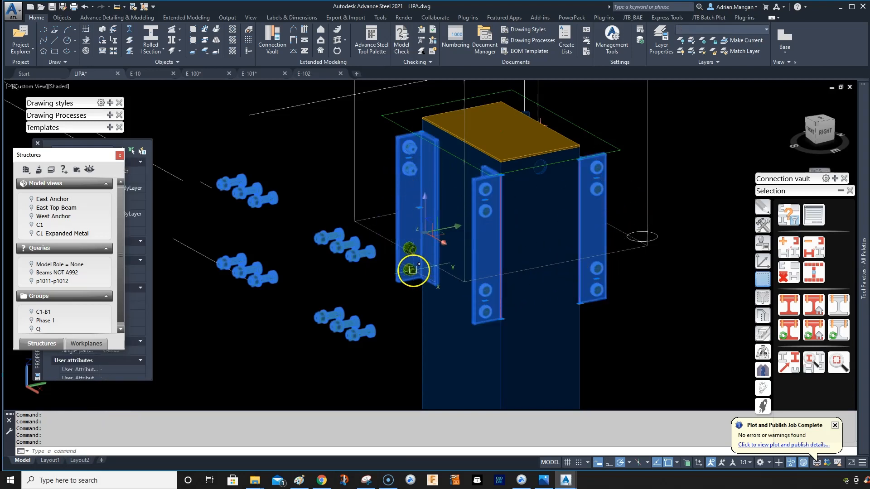
key("Delete")
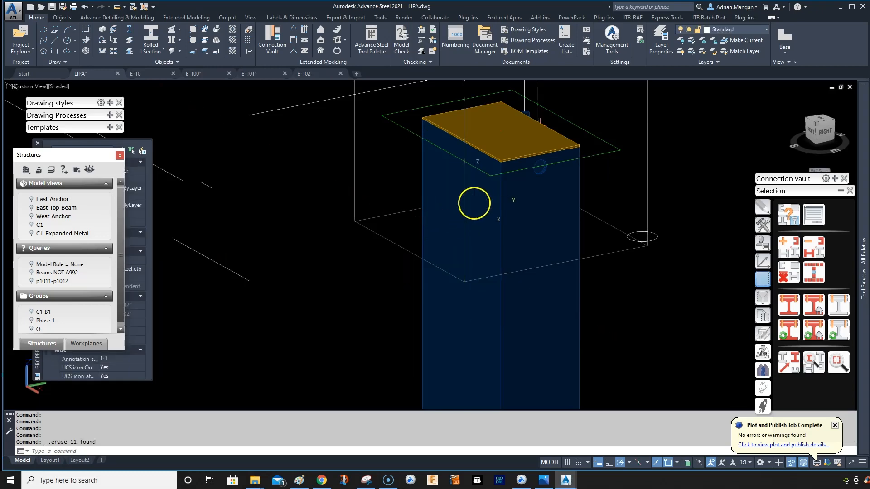
Delete the two remaining bolt groups and the last angle on the far side of the column head
middle_click_drag(474, 202, 431, 167, "shift")
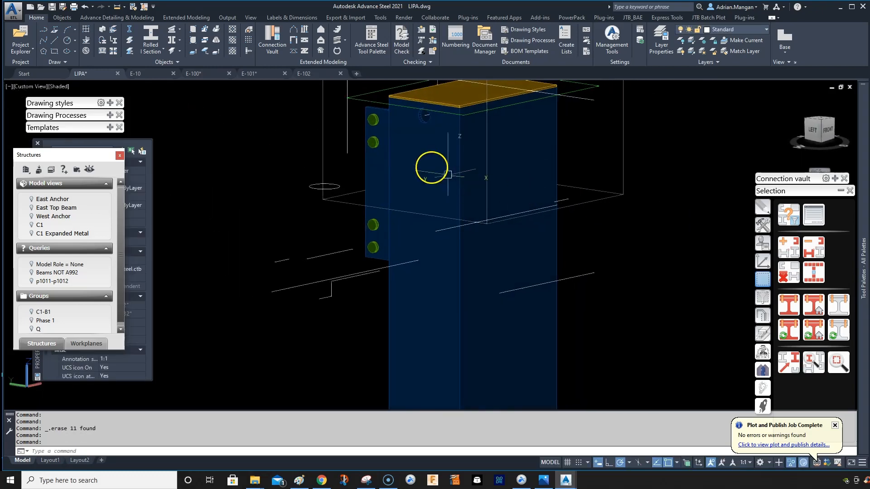
scroll(388, 132, "up", 4)
left_click(353, 167)
left_click(348, 322)
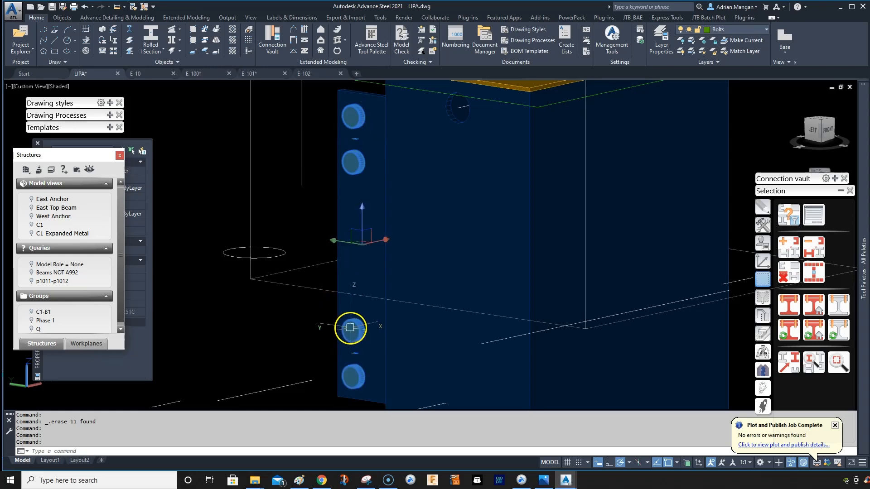
scroll(402, 277, "down", 5)
key("Delete")
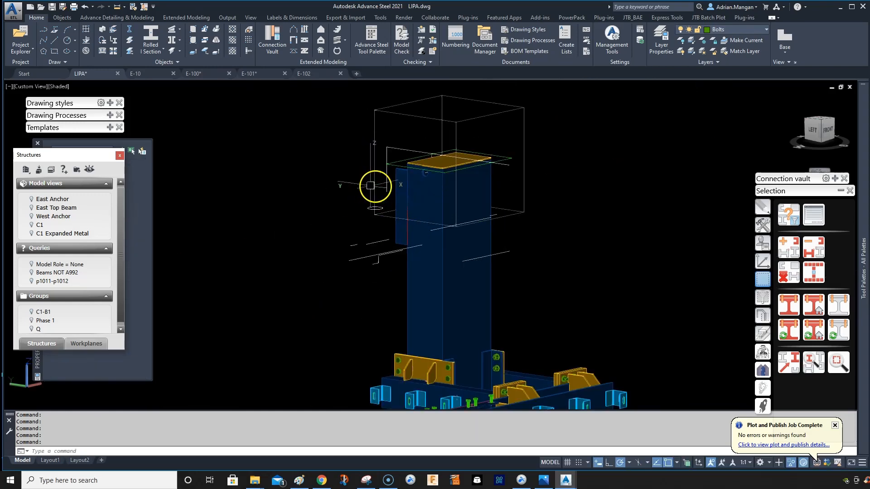
scroll(422, 196, "up", 3)
left_click(385, 208)
key("Delete")
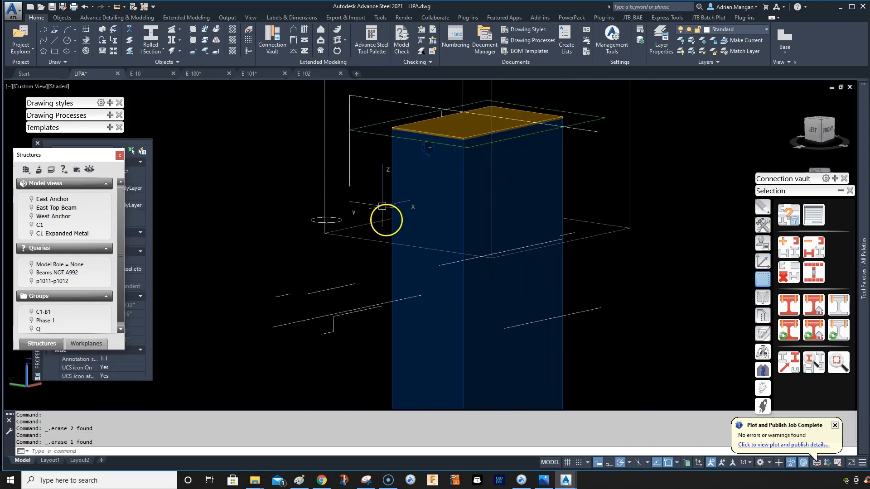
Delete the leftover weld point on the column face below the cap plate
middle_click_drag(385, 198, 478, 202, "shift")
middle_click_drag(227, 219, 522, 184)
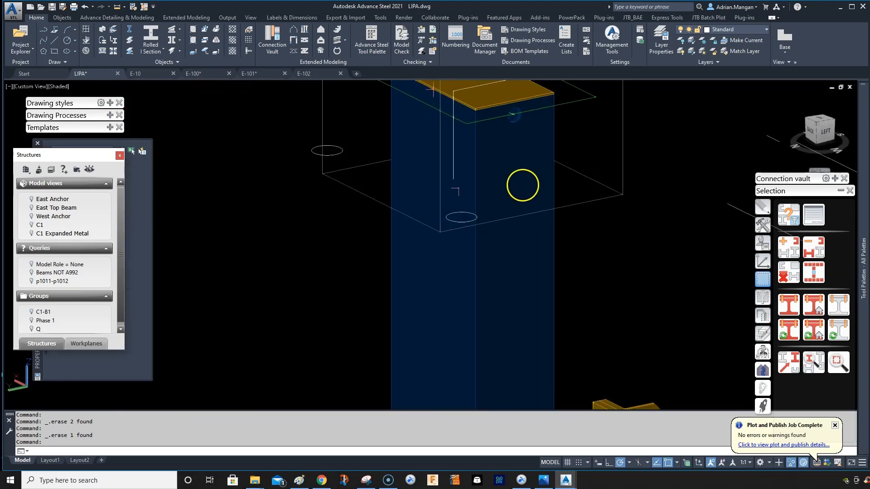
scroll(438, 183, "up", 3)
left_click(486, 198)
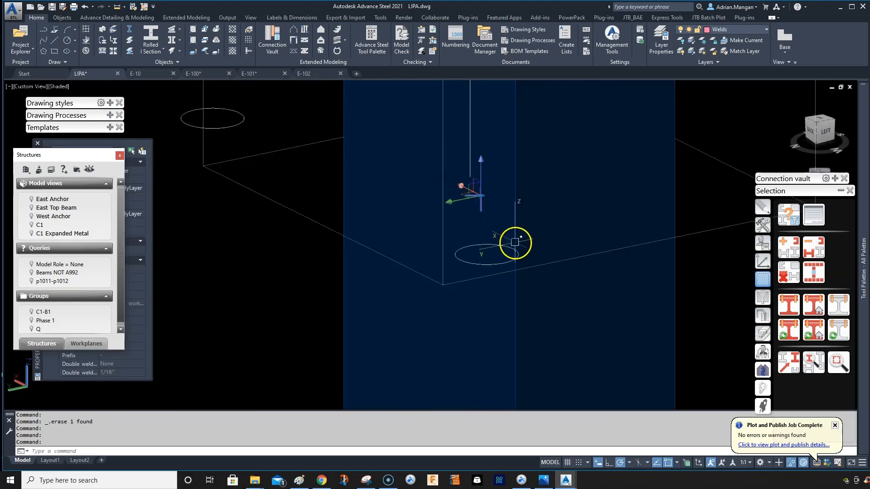
key("Delete")
Select the beams of the highest remaining bracket, mark them with their shop-connected parts and select all marked parts
scroll(517, 241, "down", 5)
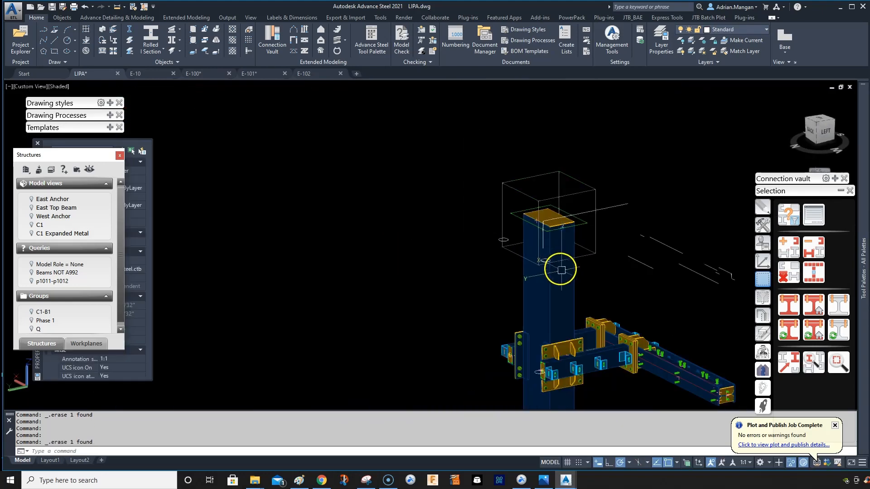
scroll(559, 266, "up", 2)
mouse_move(559, 266)
middle_mouse_down()
mouse_move(472, 198)
mouse_move(499, 218)
middle_mouse_up()
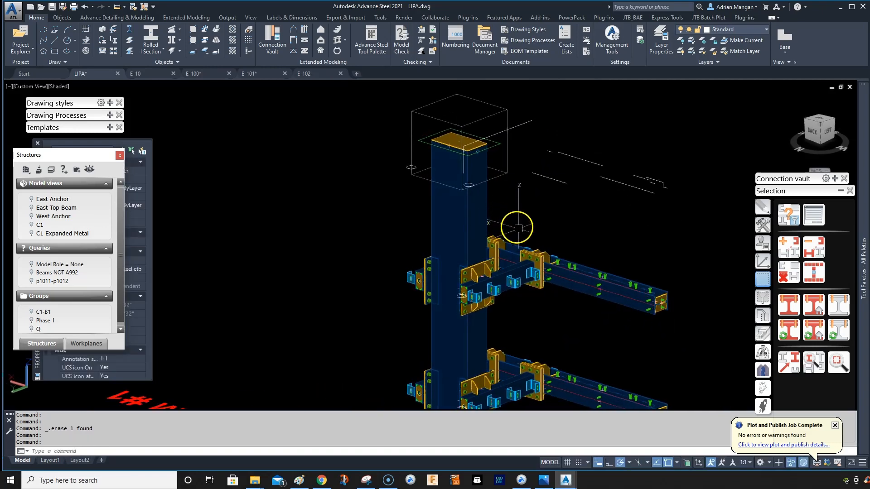
left_click(556, 269)
scroll(511, 268, "up", 3)
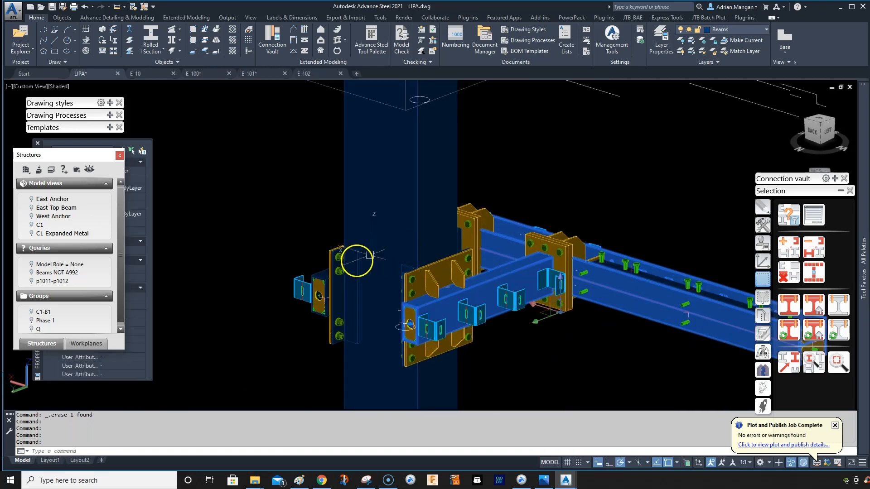
scroll(355, 258, "up", 3)
left_click(277, 277)
left_click(278, 275)
left_click(299, 280)
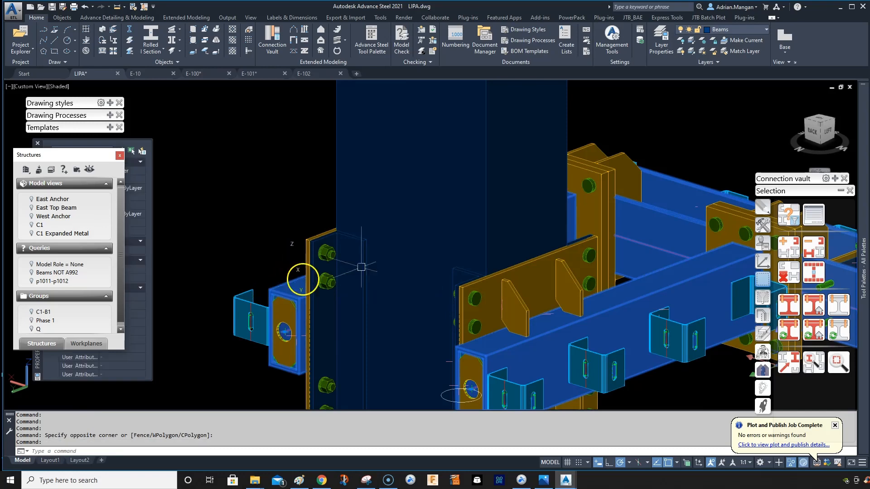
left_click(813, 272)
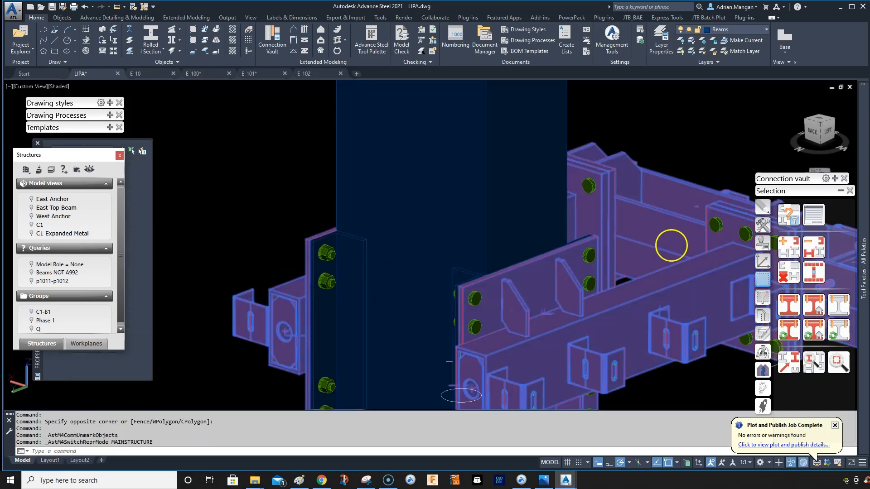
Add the highest remaining bracket's connection angles on the column to the selection, leaving the column itself out
scroll(594, 234, "up", 3)
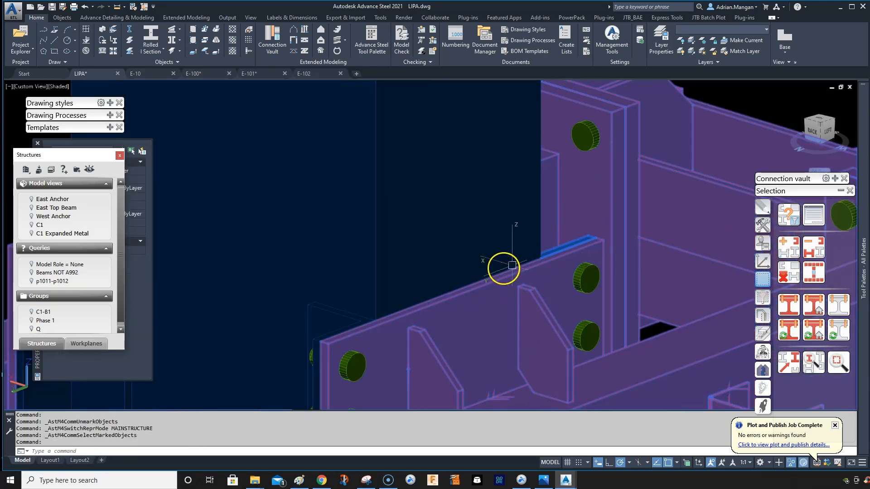
scroll(611, 230, "down", 3)
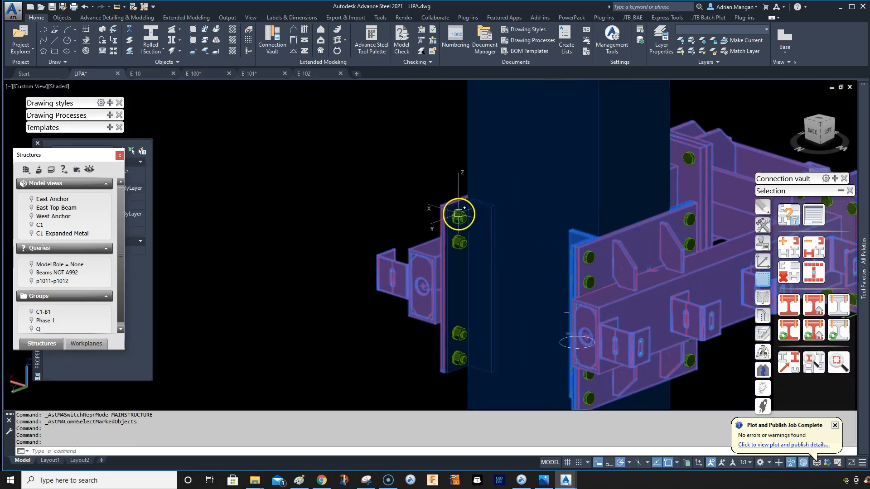
left_click(489, 226)
scroll(513, 278, "down", 3)
middle_click_drag(528, 276, 587, 248, "shift")
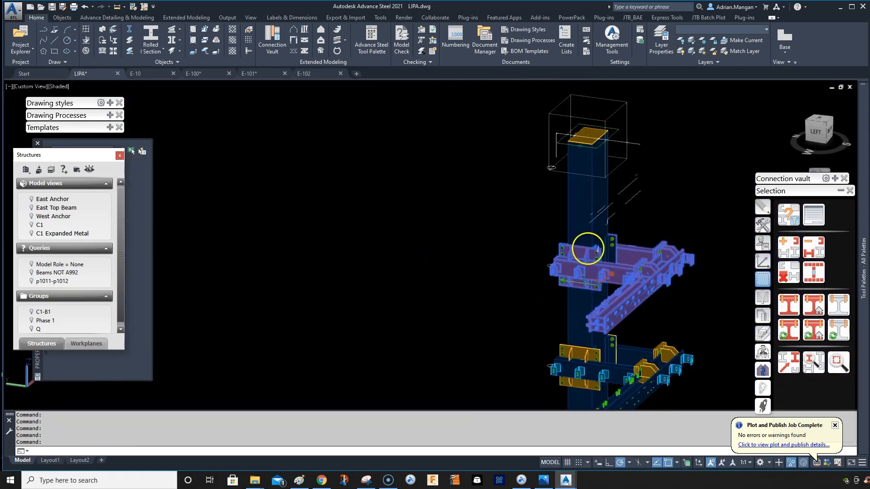
scroll(608, 232, "up", 3)
left_click(608, 248)
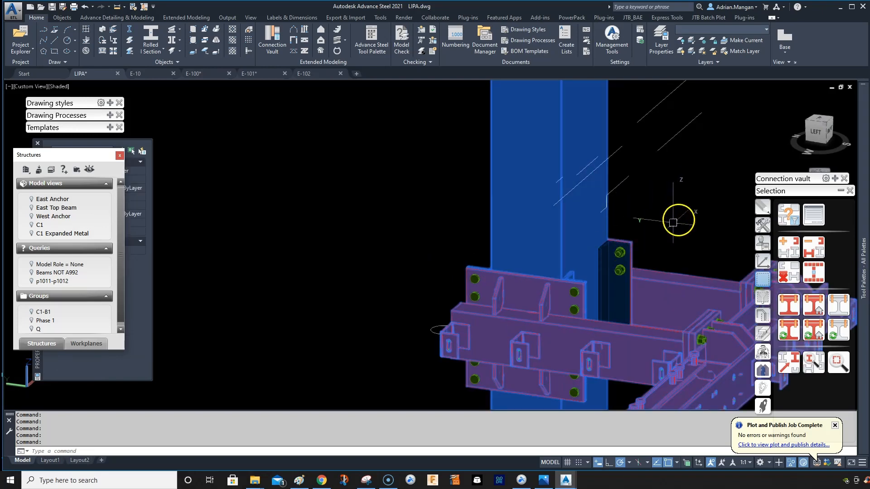
left_click(609, 245)
scroll(610, 245, "up", 3)
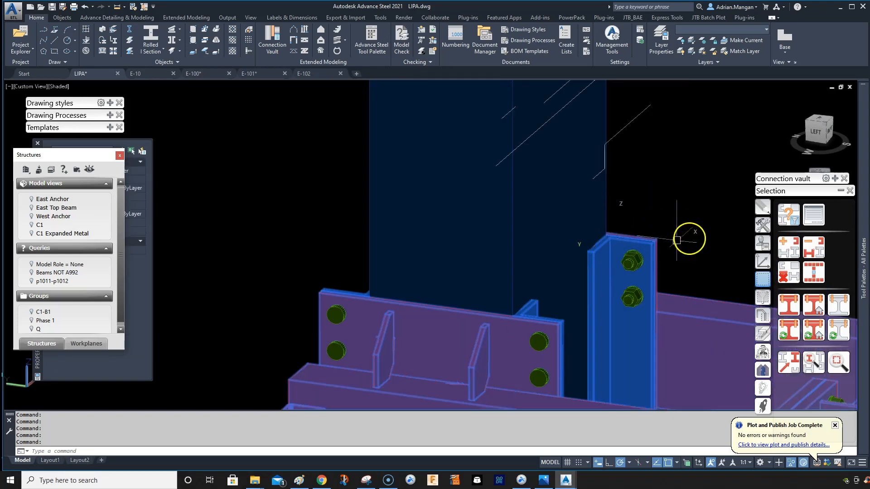
Transform the selected bracket parts as one copy 4' 1 1/2" up along Z, including additional connections, and accept it after previewing
left_click(766, 224)
left_click(836, 224)
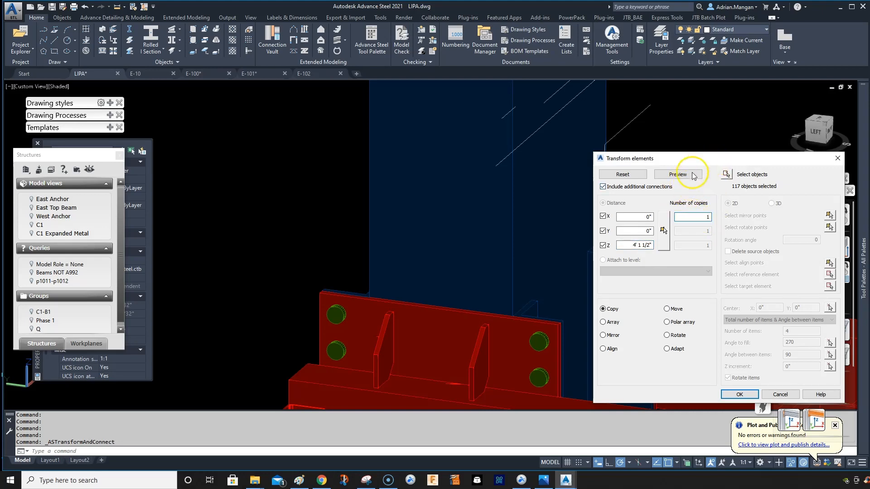
left_click(679, 174)
scroll(598, 196, "down", 5)
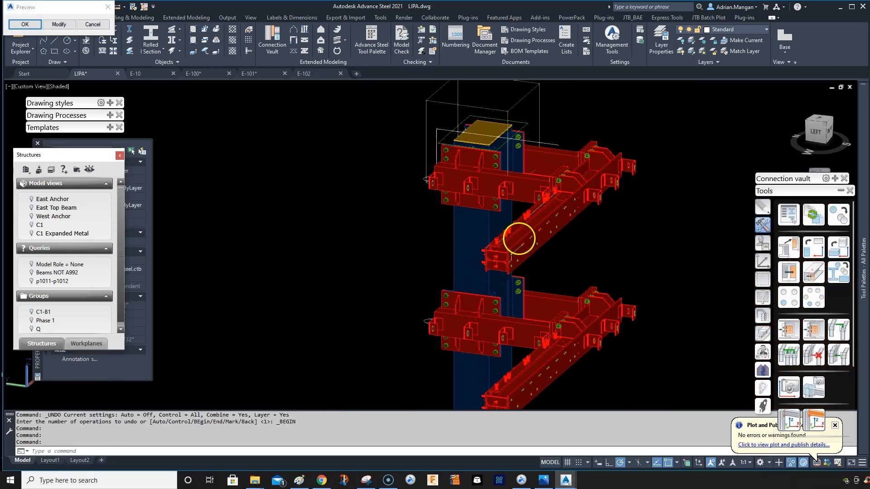
left_click(36, 27)
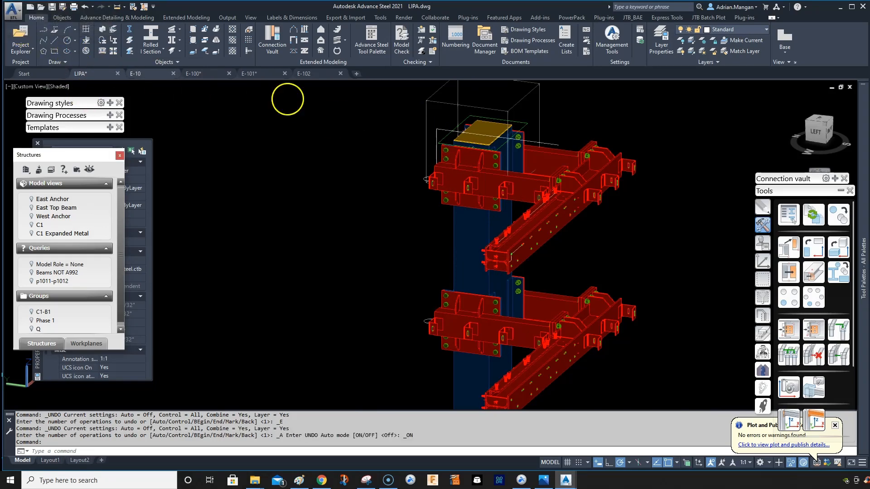
Mark the column with its shop-connected parts and inspect the marking around the column head from the other side
left_click(764, 287)
left_click(792, 318)
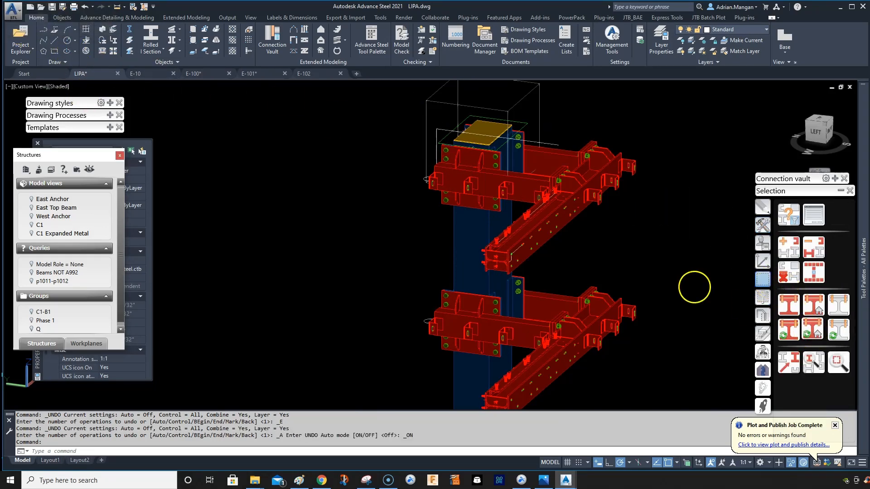
left_click(457, 248)
key("Return")
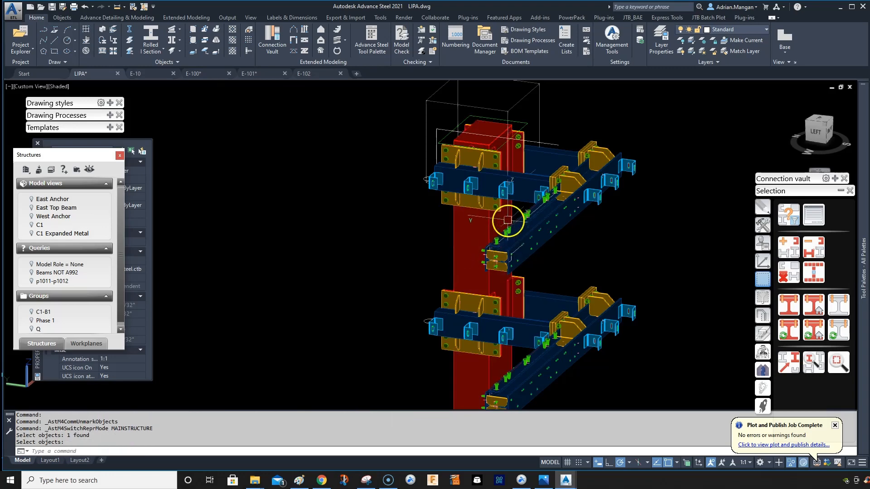
middle_click_drag(509, 218, 536, 142, "shift")
scroll(536, 142, "up", 2)
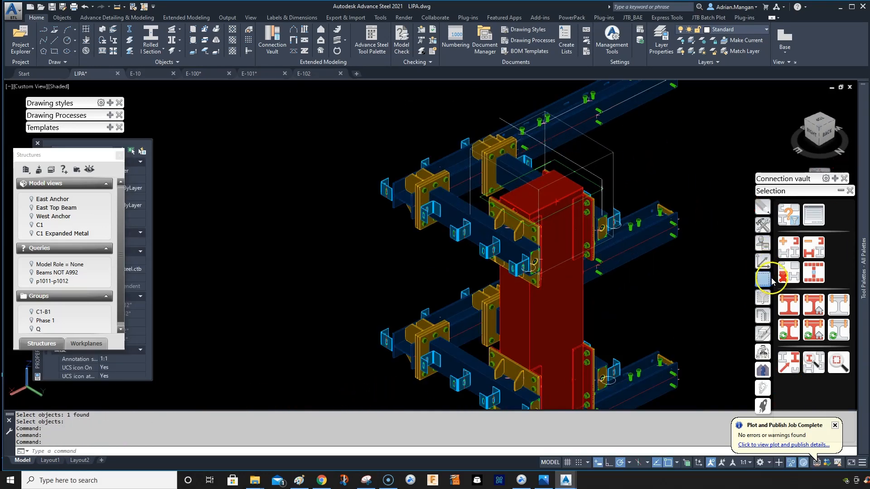
Start marking beams with their shop-connected parts and pick both HSS beams beside the column on the three highest brackets
left_click(805, 315)
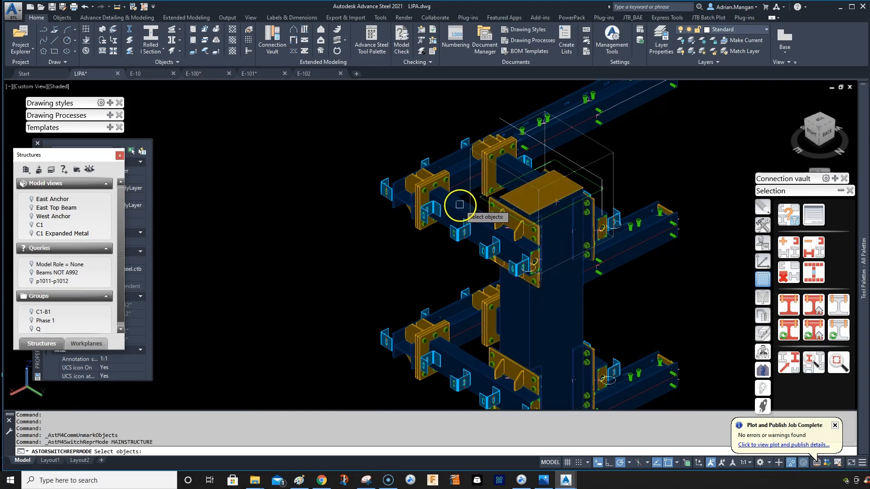
left_click(459, 205)
left_click(508, 167)
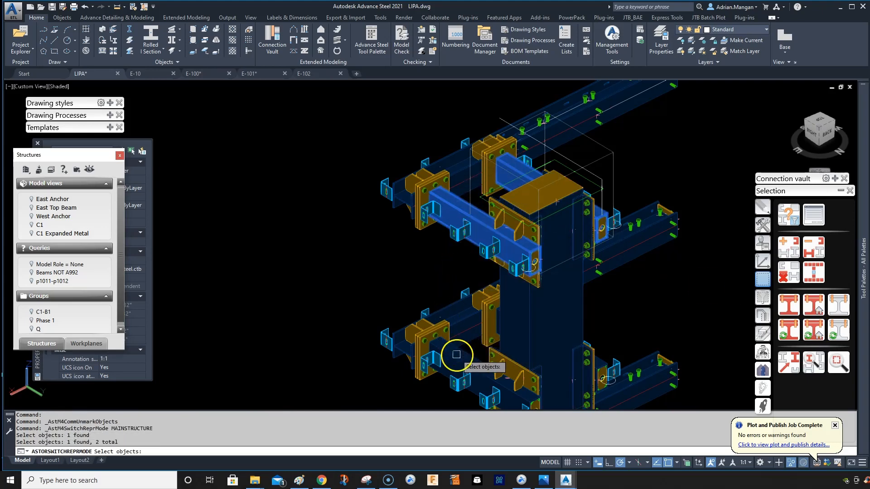
left_click(457, 401)
scroll(586, 362, "up", 1)
left_click(613, 361)
middle_click_drag(621, 322, 750, 115)
scroll(684, 296, "up", 1)
left_click(567, 335)
middle_click_drag(599, 122, 413, 218)
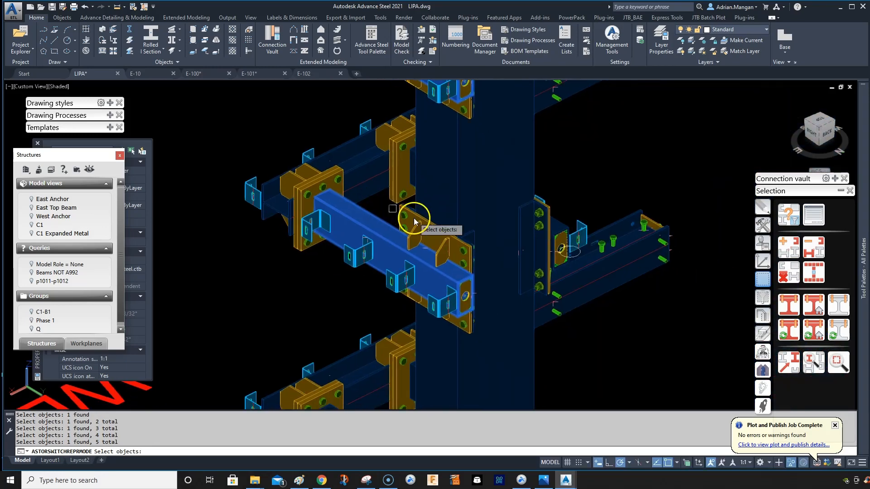
left_click(565, 252)
Add both HSS beams beside the column on the two lowest brackets and mark all picked beams with their shop-connected parts
scroll(565, 253, "down", 4)
middle_click_drag(565, 252, 555, 132)
scroll(501, 247, "up", 3)
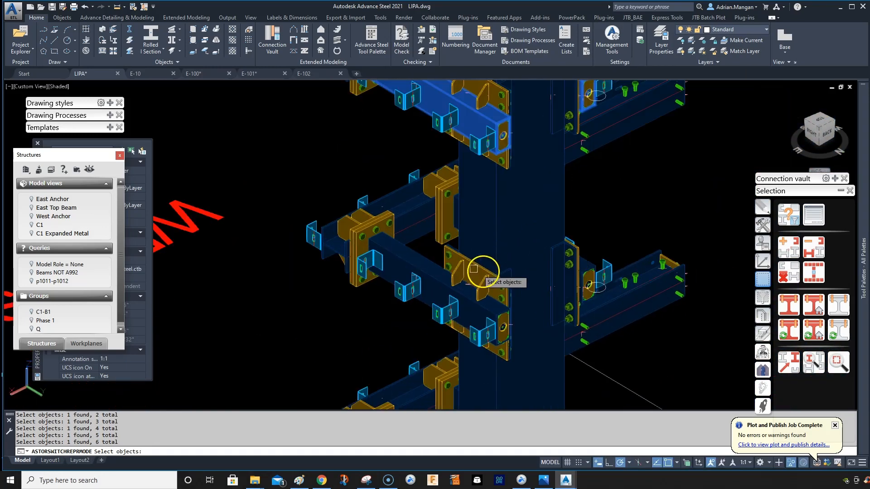
left_click(434, 262)
scroll(585, 252, "up", 2)
left_click(602, 253)
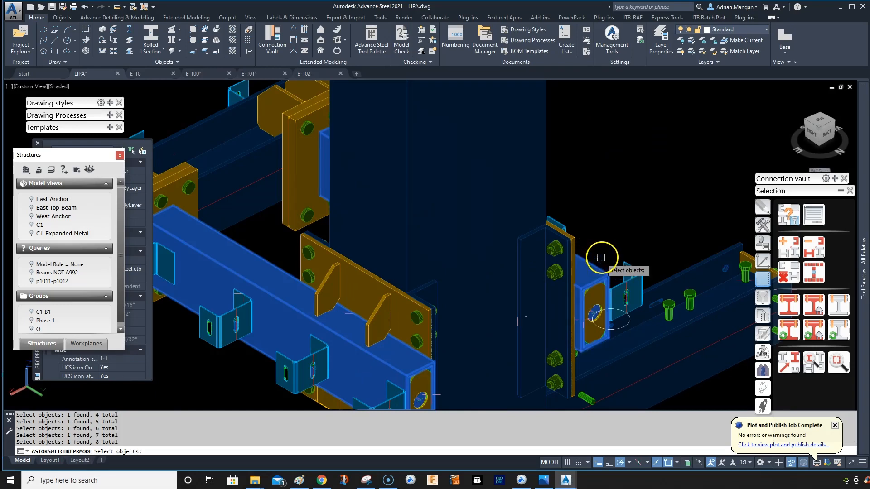
scroll(602, 252, "down", 4)
middle_click_drag(602, 252, 599, 129)
scroll(524, 247, "up", 4)
left_click(501, 249)
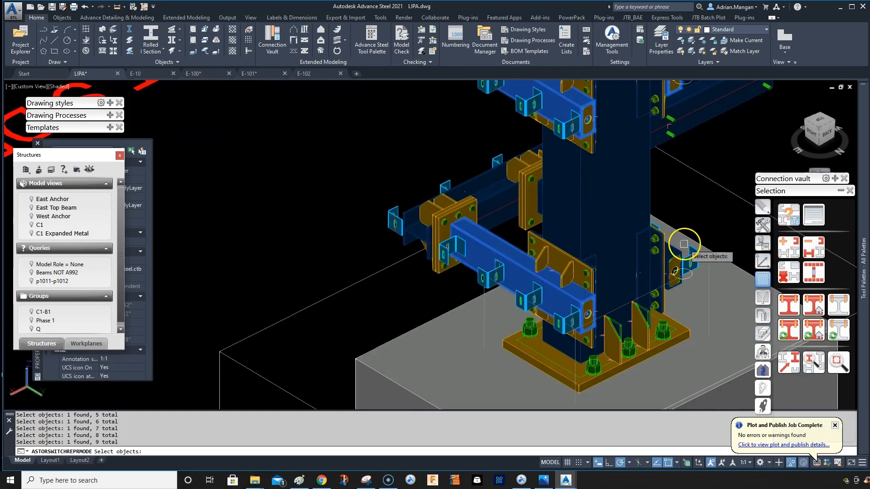
left_click(677, 246)
key("Return")
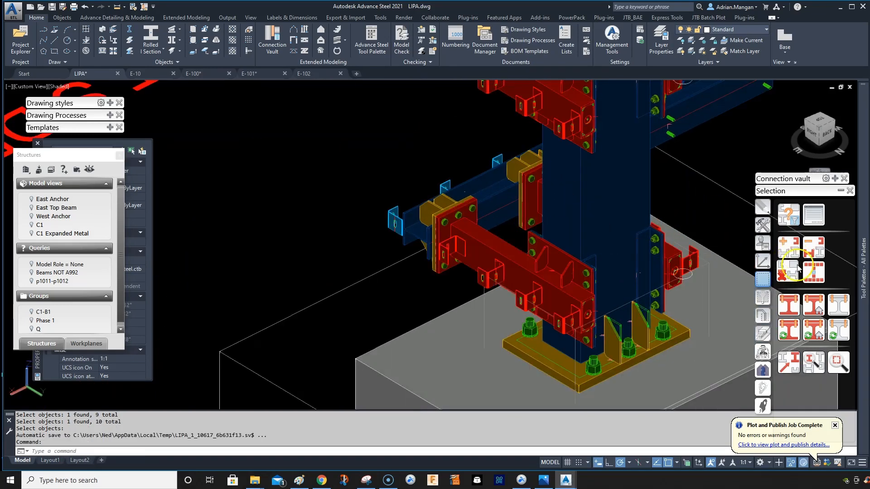
Select all marked parts and run numbering with identical part detection, using SP No (for main part) = Assembly No
left_click(813, 271)
scroll(688, 250, "down", 2)
scroll(361, 278, "down", 3)
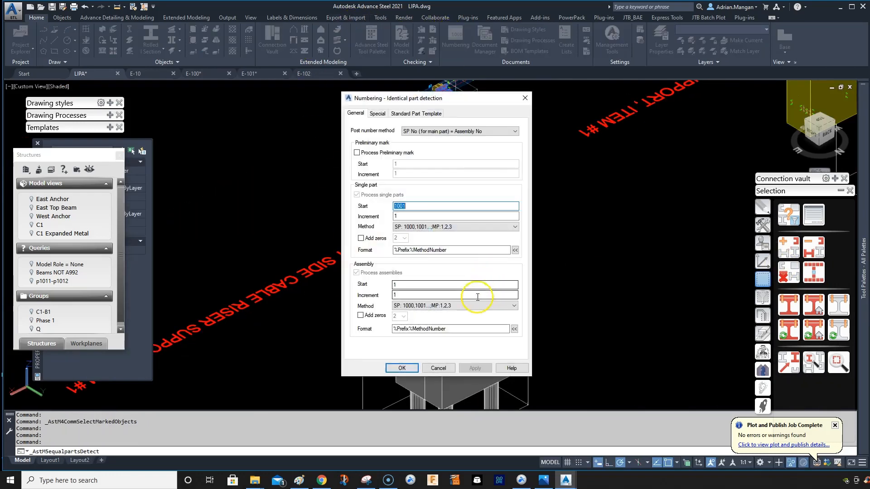
left_click(402, 364)
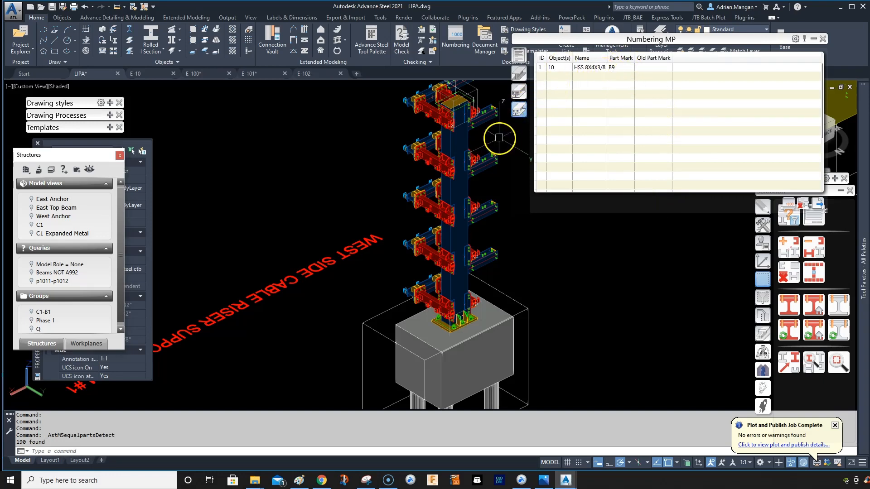
Examine the marked beams on all brackets along the column and the bolted connection of the highest bracket at the column head
scroll(423, 184, "down", 3)
scroll(393, 146, "up", 6)
mouse_move(393, 146)
middle_mouse_down("shift")
mouse_move(404, 163)
mouse_move(444, 169)
mouse_move(260, 144)
mouse_move(337, 161)
mouse_move(373, 145)
mouse_move(330, 151)
mouse_move(402, 156)
mouse_move(388, 144)
middle_mouse_up("shift")
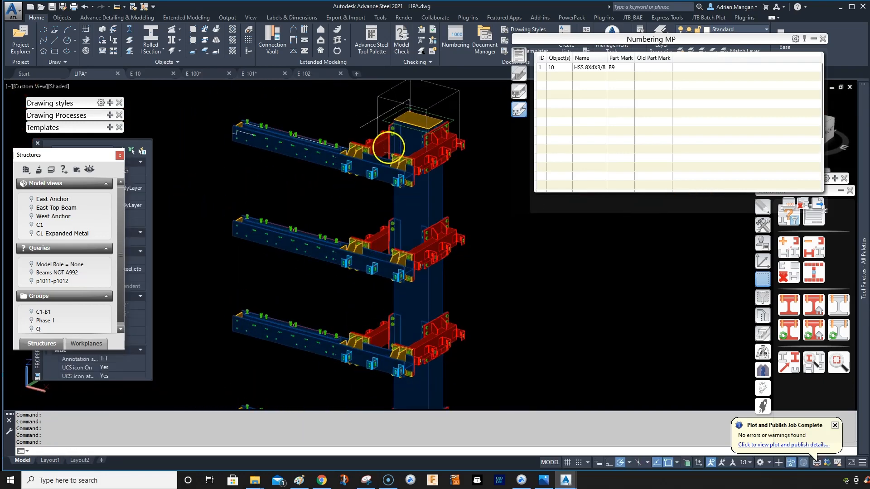
scroll(419, 194, "down", 4)
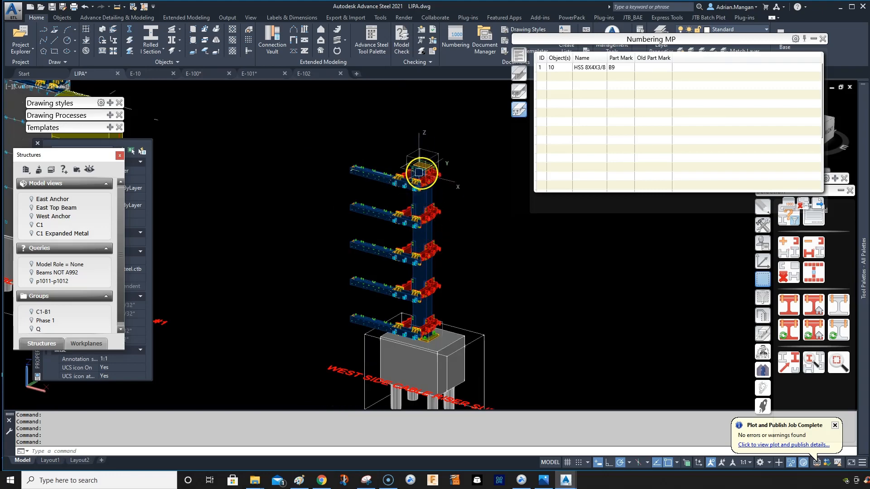
scroll(424, 177, "up", 6)
scroll(439, 152, "up", 3)
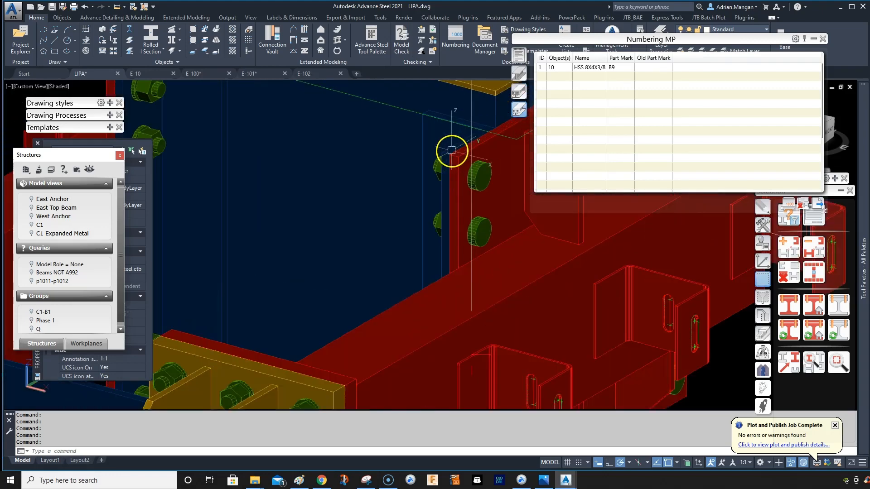
scroll(455, 160, "down", 3)
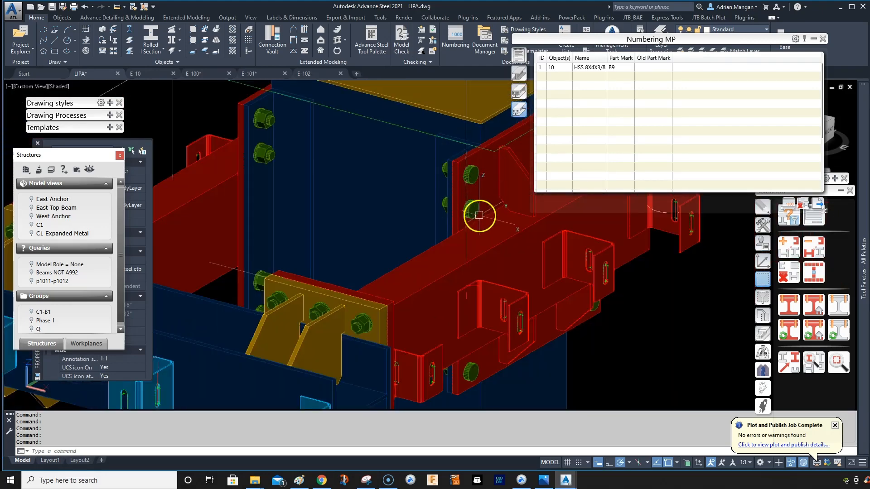